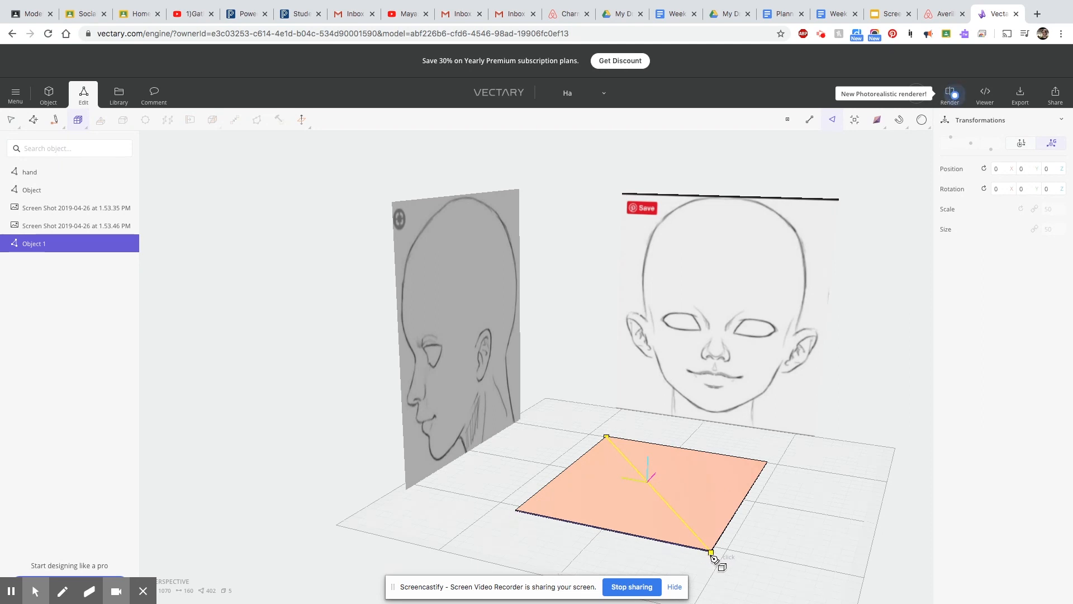
Give the box its height and divide it into 4 segments across the face, 2 in height and 2 front to back.
{"action": "left_click", "coordinate": [748, 227]}
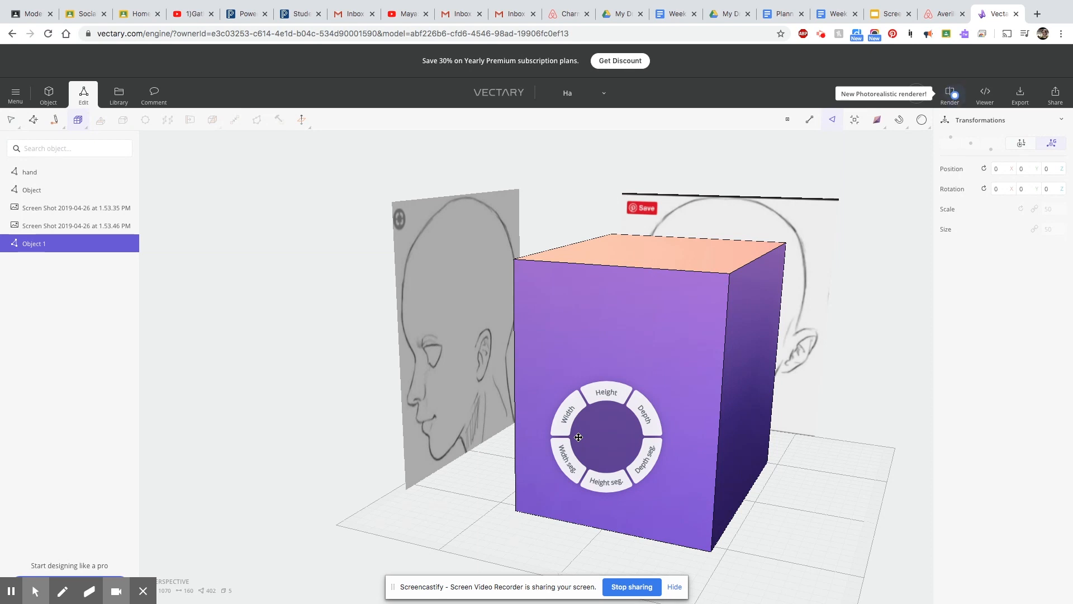
{"action": "left_click_drag", "start_coordinate": [640, 464], "coordinate": [582, 479]}
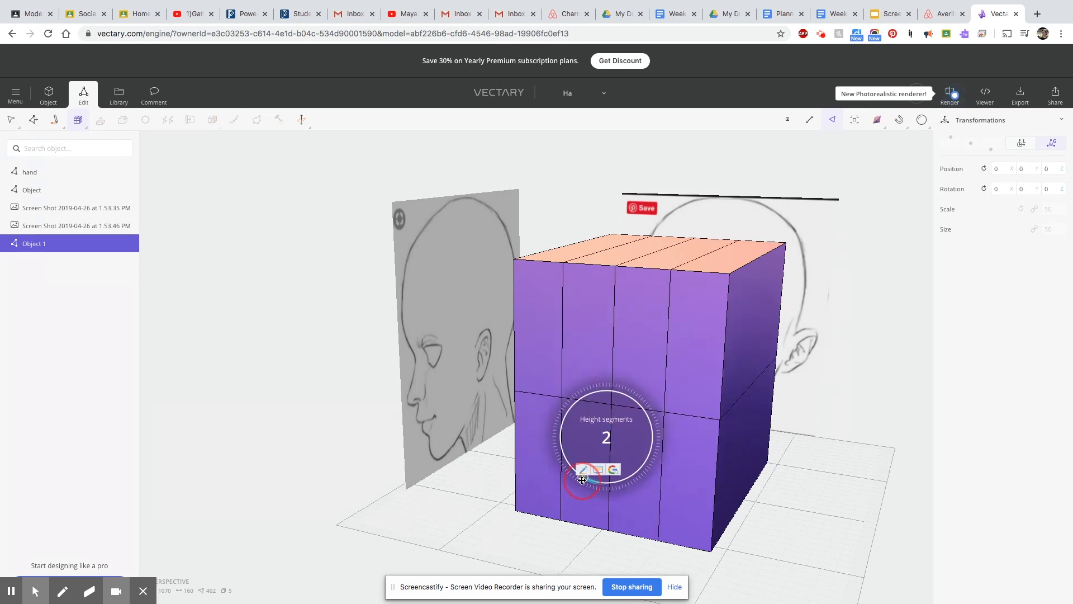
{"action": "left_click_drag", "start_coordinate": [560, 449], "coordinate": [560, 435]}
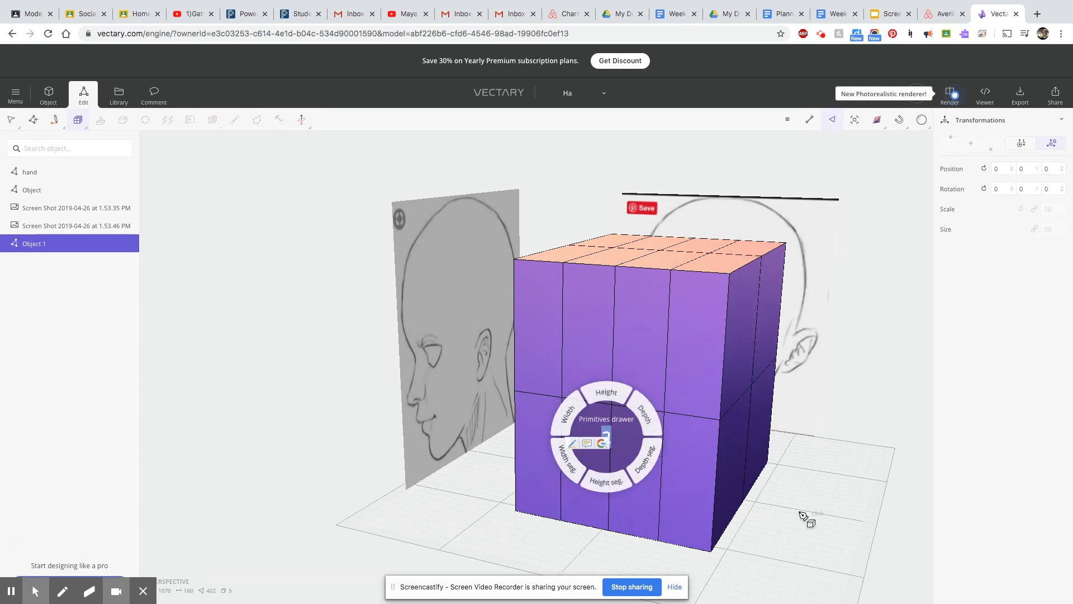
{"action": "key", "text": "Return"}
Scale and position the whole segmented box over the head in the front-view reference sketch.
{"action": "middle_click_drag", "start_coordinate": [721, 575], "coordinate": [498, 527]}
{"action": "right_click_drag", "start_coordinate": [498, 527], "coordinate": [599, 512]}
{"action": "scroll", "coordinate": [598, 513], "scroll_direction": "down", "scroll_amount": 3}
{"action": "left_click_drag", "start_coordinate": [450, 293], "coordinate": [451, 311]}
{"action": "right_click_drag", "start_coordinate": [485, 508], "coordinate": [475, 475]}
{"action": "left_click_drag", "start_coordinate": [451, 296], "coordinate": [452, 257]}
{"action": "left_click_drag", "start_coordinate": [453, 286], "coordinate": [452, 256]}
{"action": "left_click_drag", "start_coordinate": [351, 357], "coordinate": [346, 362]}
{"action": "left_click_drag", "start_coordinate": [621, 429], "coordinate": [654, 408]}
{"action": "left_click_drag", "start_coordinate": [674, 357], "coordinate": [677, 359]}
{"action": "left_click_drag", "start_coordinate": [575, 281], "coordinate": [574, 252]}
{"action": "left_click_drag", "start_coordinate": [543, 485], "coordinate": [829, 481]}
{"action": "left_click_drag", "start_coordinate": [448, 259], "coordinate": [448, 262]}
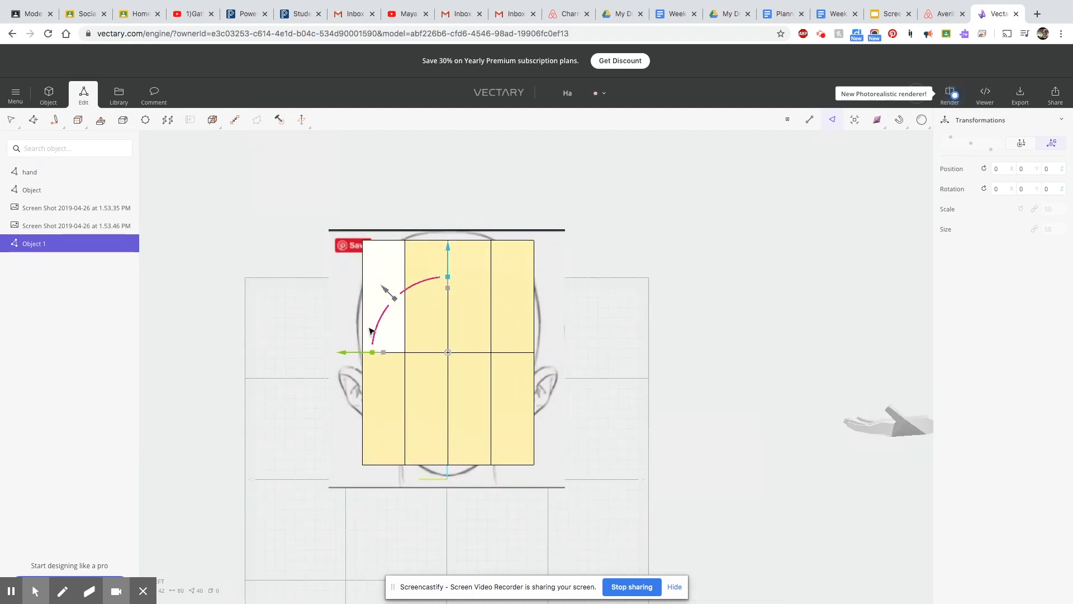
Delete the two left columns of the box, starting with a Lasso selection, to keep only the half right of the face's centre line.
{"action": "left_click", "coordinate": [11, 120]}
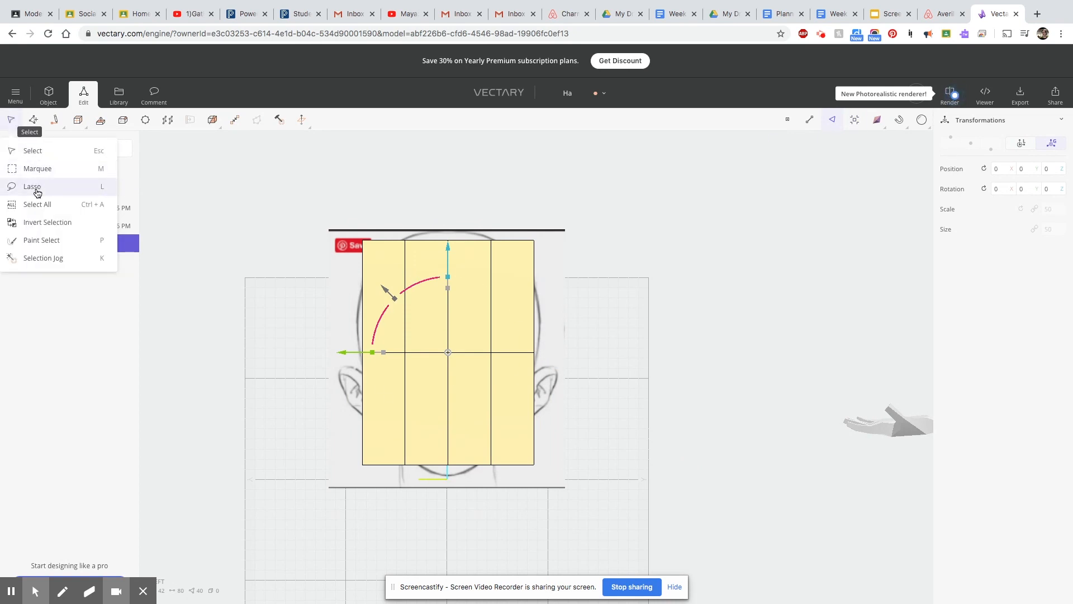
{"action": "left_click", "coordinate": [32, 186]}
{"action": "left_click_drag", "start_coordinate": [428, 388], "coordinate": [434, 492]}
{"action": "left_click_drag", "start_coordinate": [390, 225], "coordinate": [498, 336]}
{"action": "left_click_drag", "start_coordinate": [624, 447], "coordinate": [574, 396]}
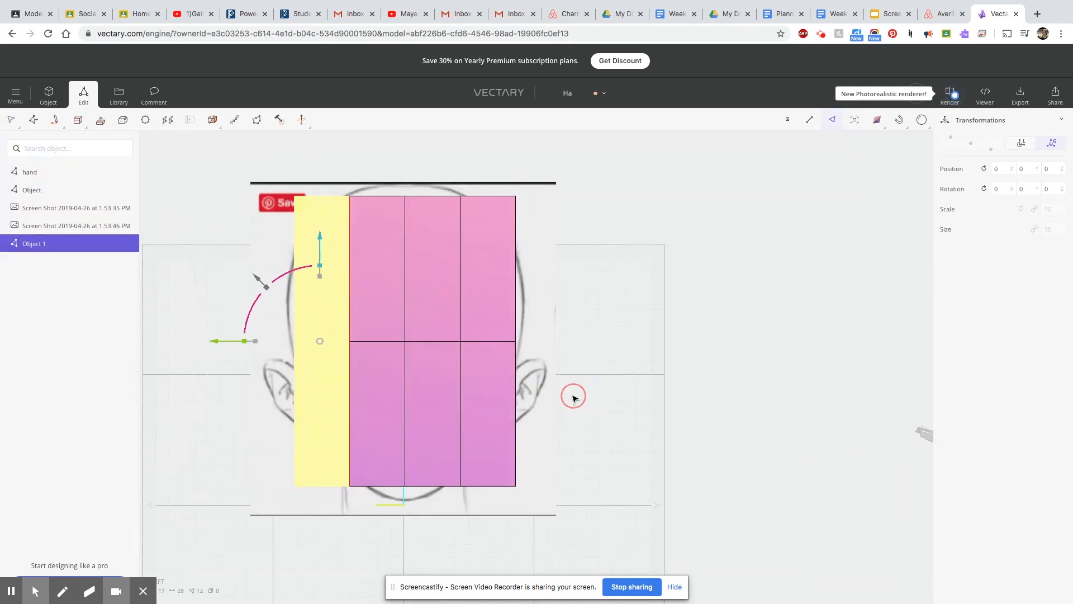
{"action": "key", "text": "Delete"}
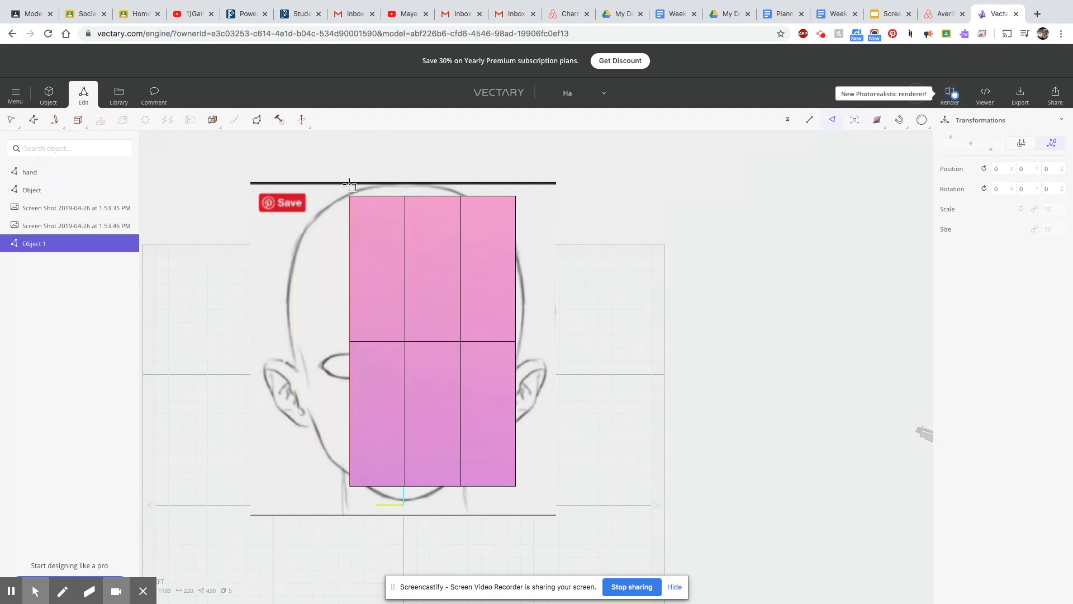
{"action": "left_click", "coordinate": [378, 279]}
{"action": "left_click", "coordinate": [376, 408], "text": "shift"}
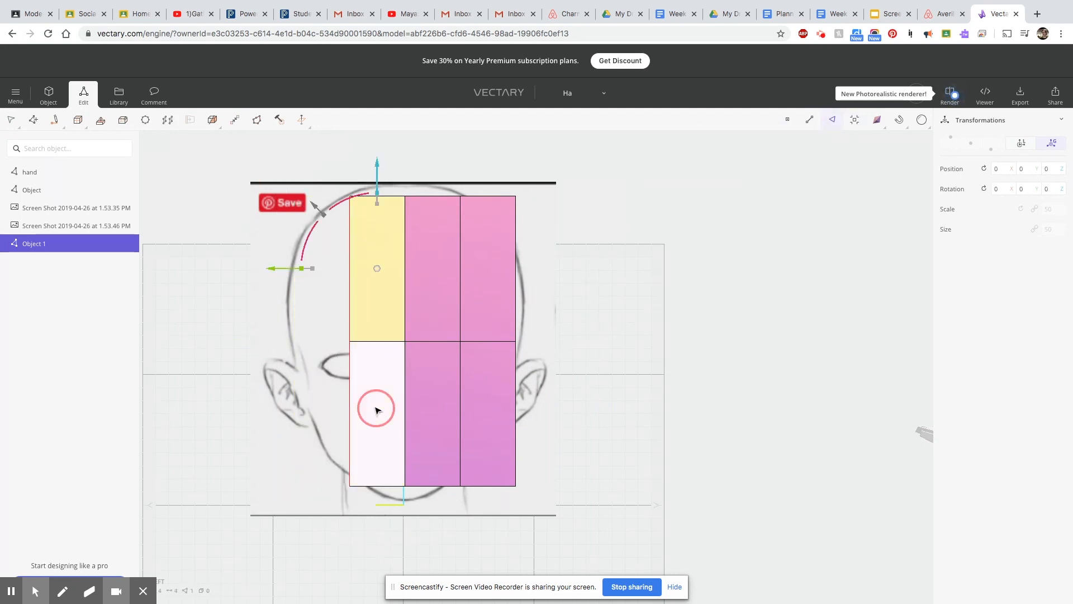
{"action": "key", "text": "Delete"}
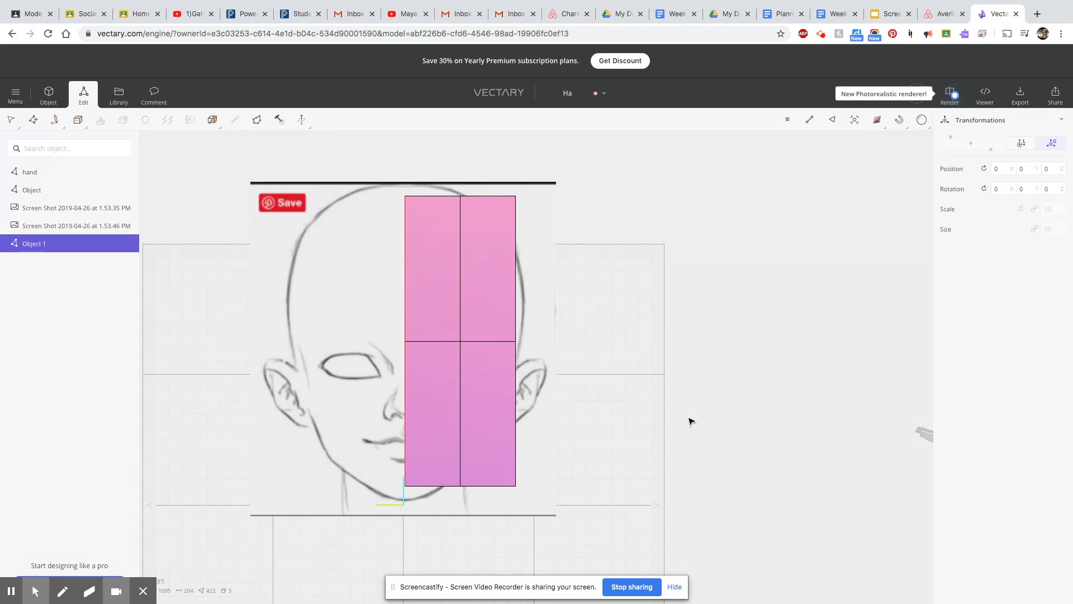
Move the half box's inner vertical edge loop close to the face's centre line.
{"action": "left_click_drag", "start_coordinate": [664, 450], "coordinate": [530, 458]}
{"action": "mouse_move", "coordinate": [676, 508]}
{"action": "left_mouse_down"}
{"action": "mouse_move", "coordinate": [458, 506]}
{"action": "mouse_move", "coordinate": [853, 506]}
{"action": "left_mouse_up"}
{"action": "mouse_move", "coordinate": [885, 125]}
{"action": "left_click", "coordinate": [457, 379]}
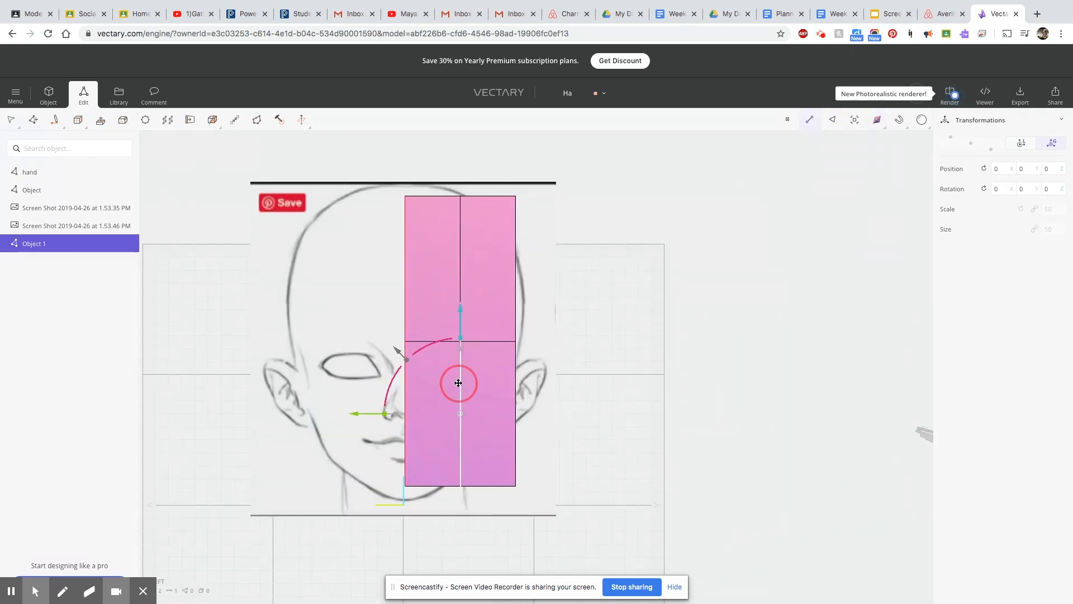
{"action": "left_click_drag", "start_coordinate": [385, 342], "coordinate": [322, 344]}
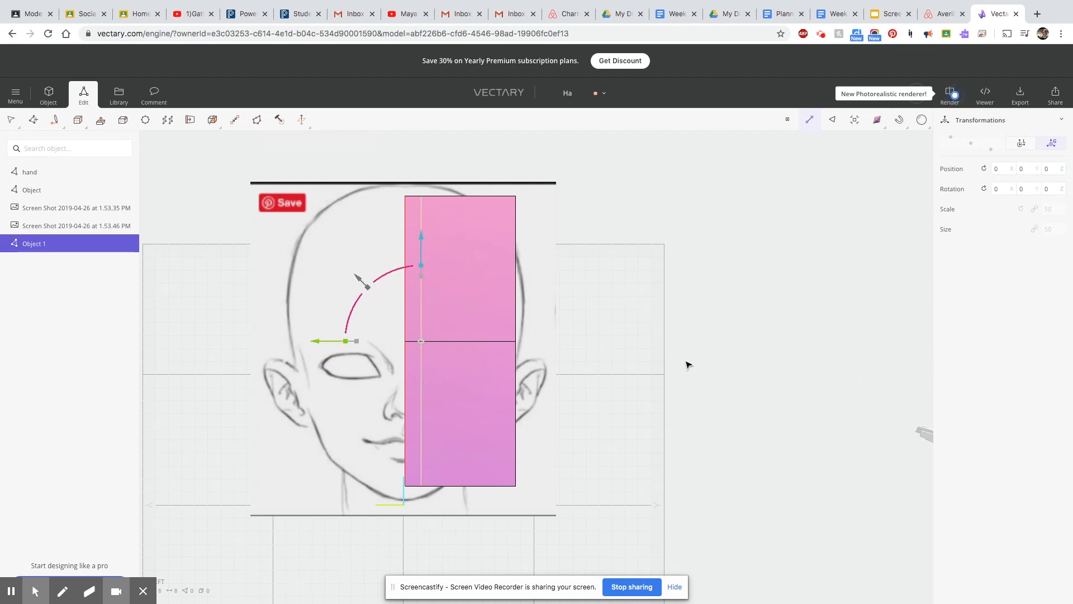
Raise the top vertices beside the centre line to the sketched crown and lower the matching bottom vertices to the chin.
{"action": "left_click_drag", "start_coordinate": [397, 191], "coordinate": [437, 216]}
{"action": "scroll", "coordinate": [398, 161], "scroll_direction": "down", "scroll_amount": 1}
{"action": "scroll", "coordinate": [397, 162], "scroll_direction": "up", "scroll_amount": 6}
{"action": "left_click_drag", "start_coordinate": [433, 149], "coordinate": [433, 126]}
{"action": "scroll", "coordinate": [490, 466], "scroll_direction": "down", "scroll_amount": 3}
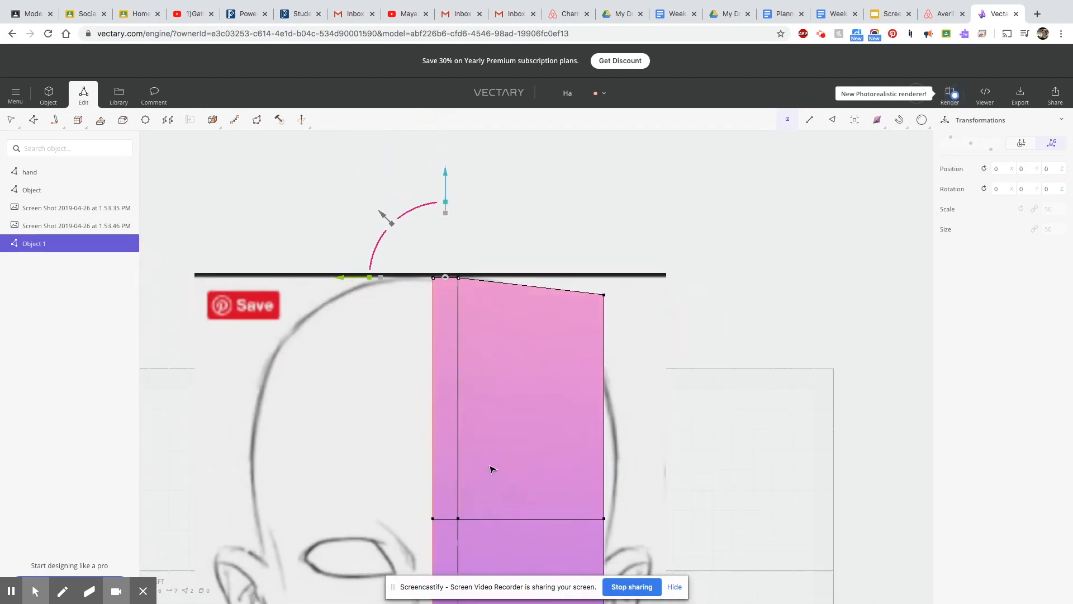
{"action": "scroll", "coordinate": [489, 470], "scroll_direction": "down", "scroll_amount": 3}
{"action": "left_click_drag", "start_coordinate": [515, 418], "coordinate": [515, 419]}
{"action": "left_click_drag", "start_coordinate": [497, 312], "coordinate": [497, 322]}
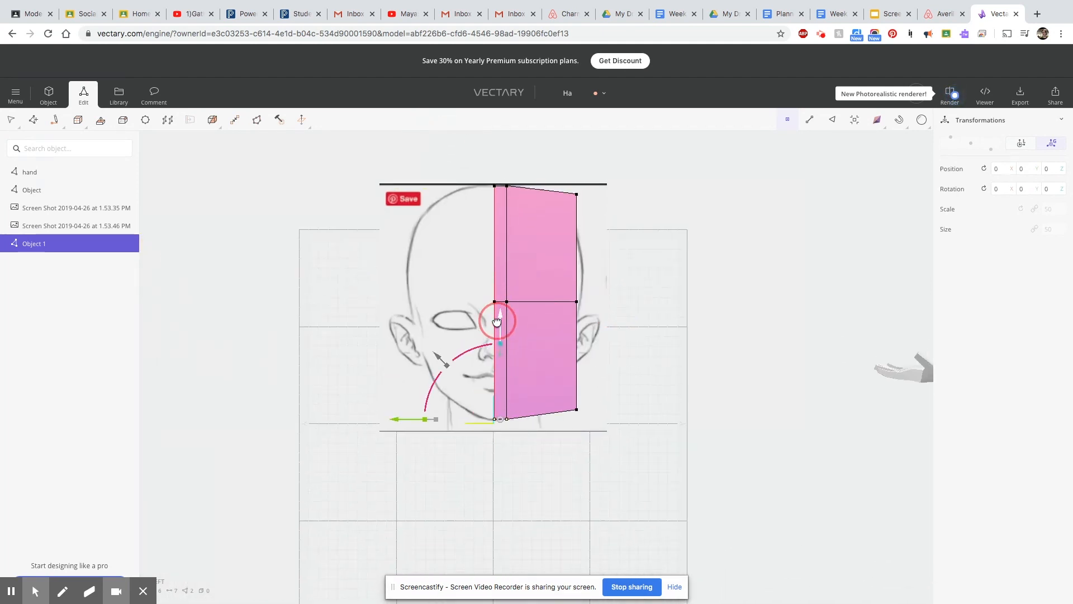
Move the lower outer vertices in to the jaw corner and the middle outer vertices out to the side of the skull.
{"action": "left_click_drag", "start_coordinate": [480, 410], "coordinate": [458, 389]}
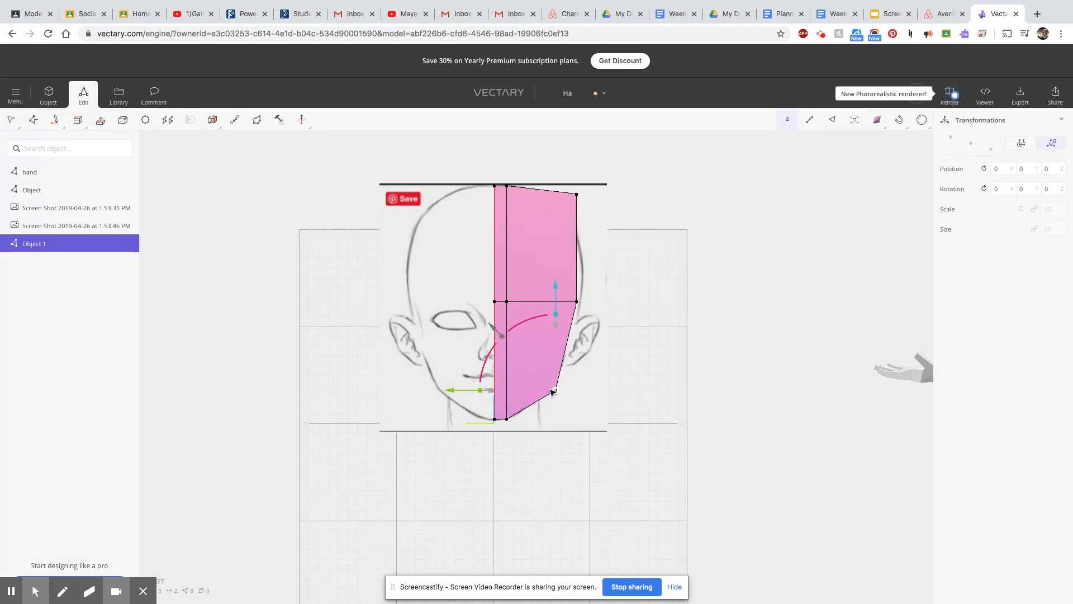
{"action": "left_click", "coordinate": [578, 301]}
{"action": "left_click_drag", "start_coordinate": [474, 303], "coordinate": [478, 305]}
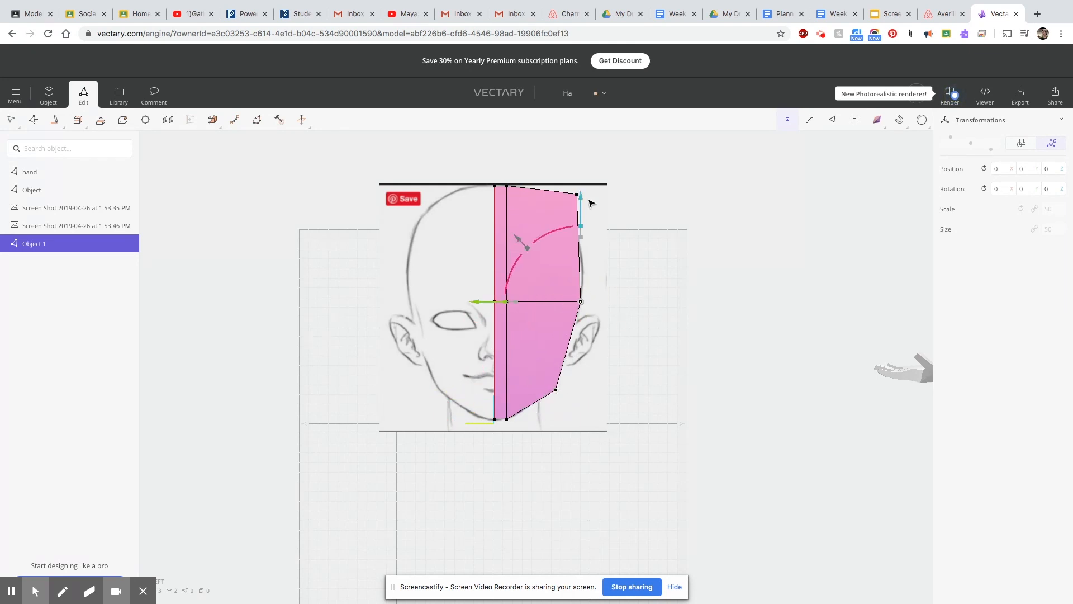
Lower the upper outer vertices onto the skull's curve and refine the middle outer vertices against the front sketch.
{"action": "left_click", "coordinate": [568, 203]}
{"action": "scroll", "coordinate": [517, 185], "scroll_direction": "up", "scroll_amount": 5}
{"action": "scroll", "coordinate": [699, 216], "scroll_direction": "up", "scroll_amount": 3}
{"action": "right_click_drag", "start_coordinate": [695, 210], "coordinate": [682, 371]}
{"action": "left_click_drag", "start_coordinate": [651, 277], "coordinate": [628, 404]}
{"action": "left_click_drag", "start_coordinate": [548, 495], "coordinate": [575, 496]}
{"action": "left_click_drag", "start_coordinate": [677, 394], "coordinate": [676, 370]}
{"action": "left_click_drag", "start_coordinate": [587, 470], "coordinate": [572, 470]}
{"action": "left_click_drag", "start_coordinate": [661, 371], "coordinate": [662, 352]}
{"action": "left_click_drag", "start_coordinate": [574, 449], "coordinate": [567, 449]}
{"action": "scroll", "coordinate": [586, 460], "scroll_direction": "down", "scroll_amount": 3}
{"action": "scroll", "coordinate": [586, 460], "scroll_direction": "up", "scroll_amount": 1}
{"action": "left_click_drag", "start_coordinate": [634, 370], "coordinate": [633, 357]}
{"action": "scroll", "coordinate": [657, 492], "scroll_direction": "down", "scroll_amount": 1}
{"action": "right_click_drag", "start_coordinate": [655, 506], "coordinate": [651, 262]}
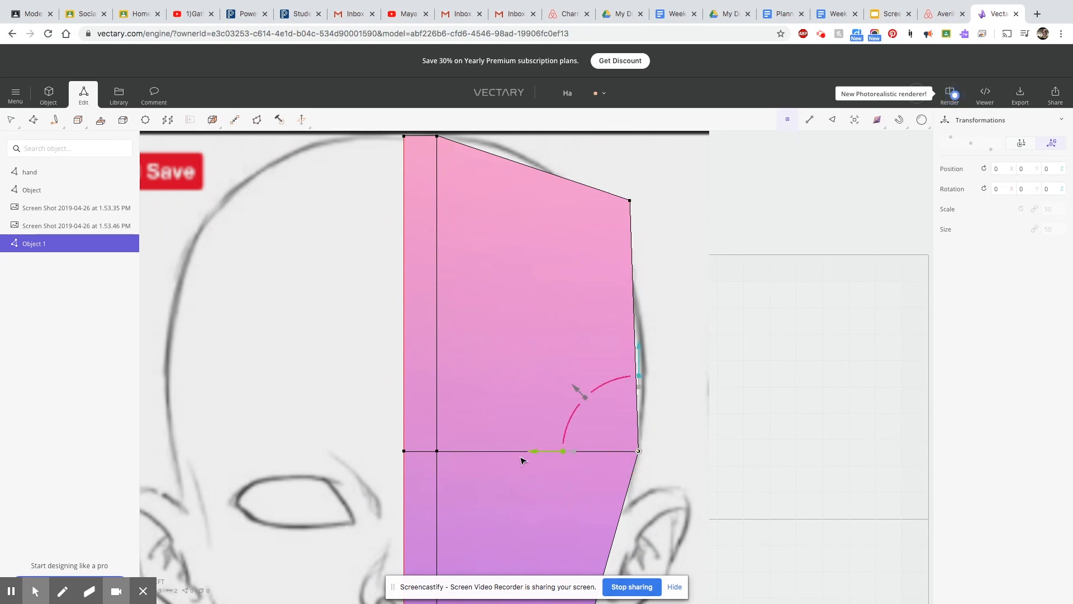
Select the whole middle horizontal edge loop and lower its vertices to eye level on the front sketch.
{"action": "scroll", "coordinate": [539, 451], "scroll_direction": "down", "scroll_amount": 3}
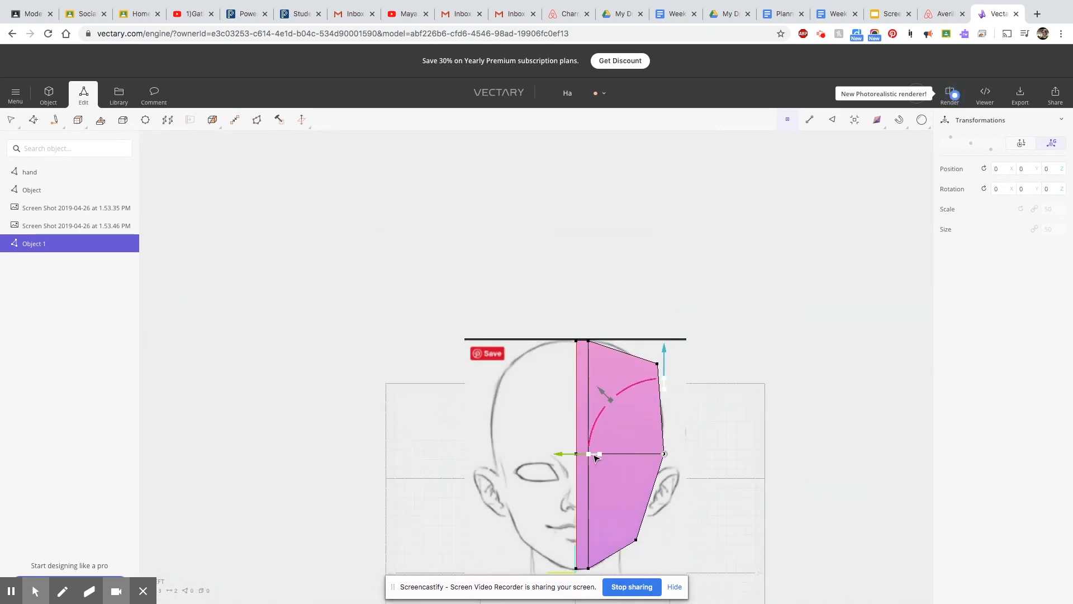
{"action": "left_click", "coordinate": [621, 455]}
{"action": "left_click", "coordinate": [583, 455]}
{"action": "left_click", "coordinate": [622, 455], "text": "shift"}
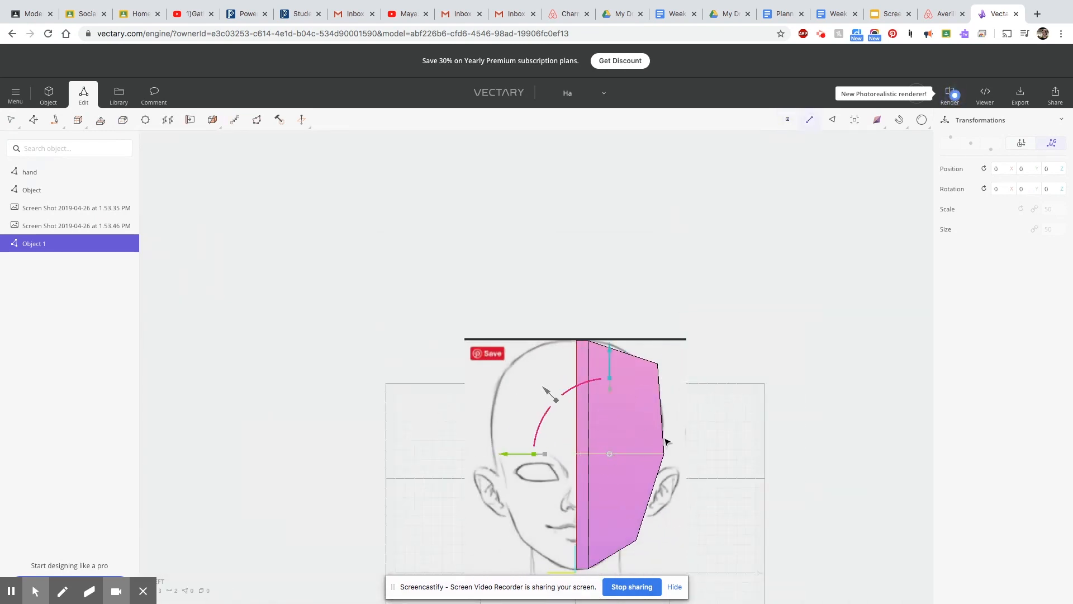
{"action": "double_click", "coordinate": [623, 454]}
{"action": "left_click", "coordinate": [791, 121]}
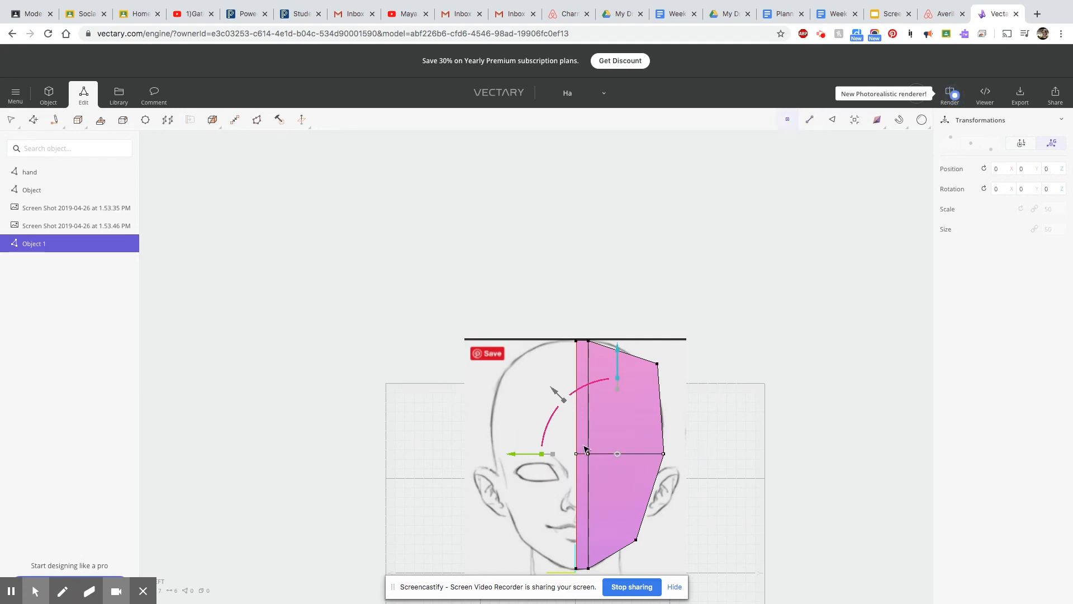
{"action": "left_click_drag", "start_coordinate": [619, 356], "coordinate": [613, 375]}
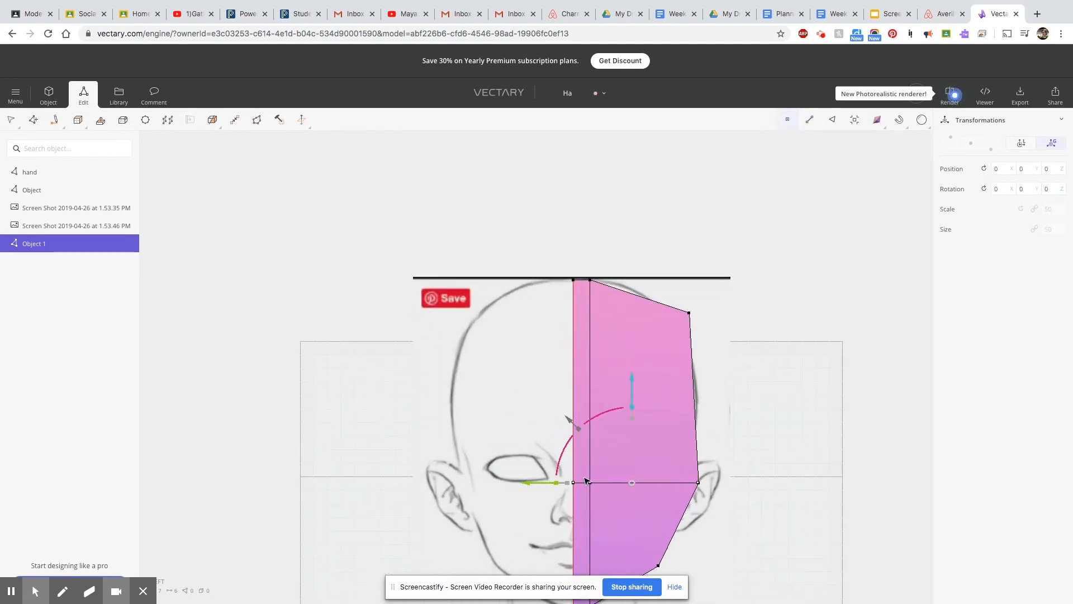
From the side, pull the upper back vertices inward and down to follow the back of the skull in the profile sketch.
{"action": "scroll", "coordinate": [692, 415], "scroll_direction": "up", "scroll_amount": 5}
{"action": "scroll", "coordinate": [794, 483], "scroll_direction": "down", "scroll_amount": 2}
{"action": "right_click_drag", "start_coordinate": [786, 492], "coordinate": [529, 532]}
{"action": "scroll", "coordinate": [534, 533], "scroll_direction": "down", "scroll_amount": 5}
{"action": "right_click_drag", "start_coordinate": [606, 541], "coordinate": [609, 521]}
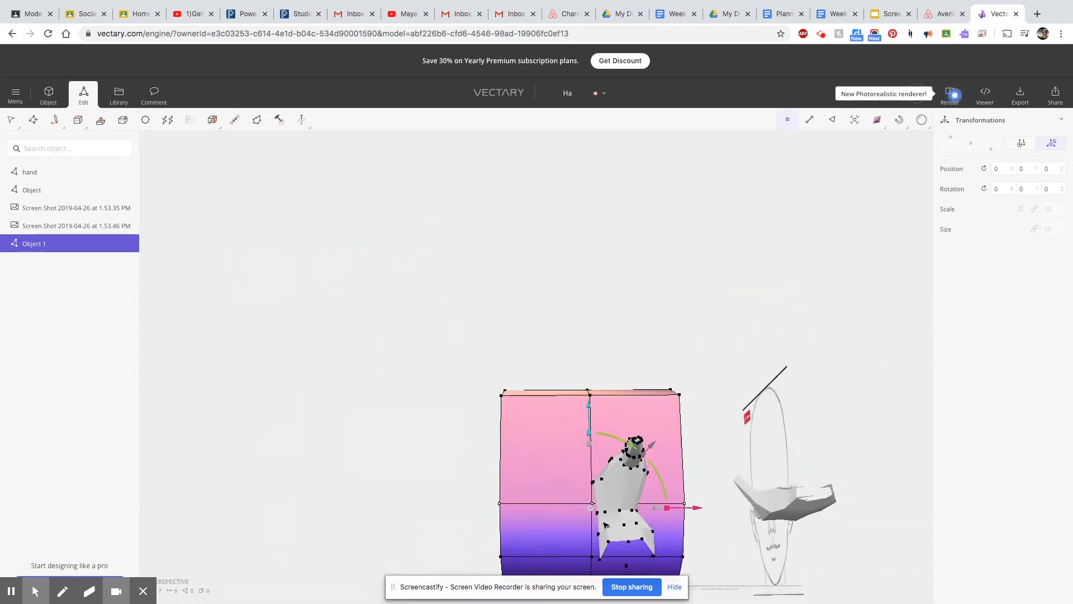
{"action": "scroll", "coordinate": [608, 521], "scroll_direction": "down", "scroll_amount": 2}
{"action": "scroll", "coordinate": [608, 521], "scroll_direction": "up", "scroll_amount": 1}
{"action": "scroll", "coordinate": [608, 520], "scroll_direction": "down", "scroll_amount": 2}
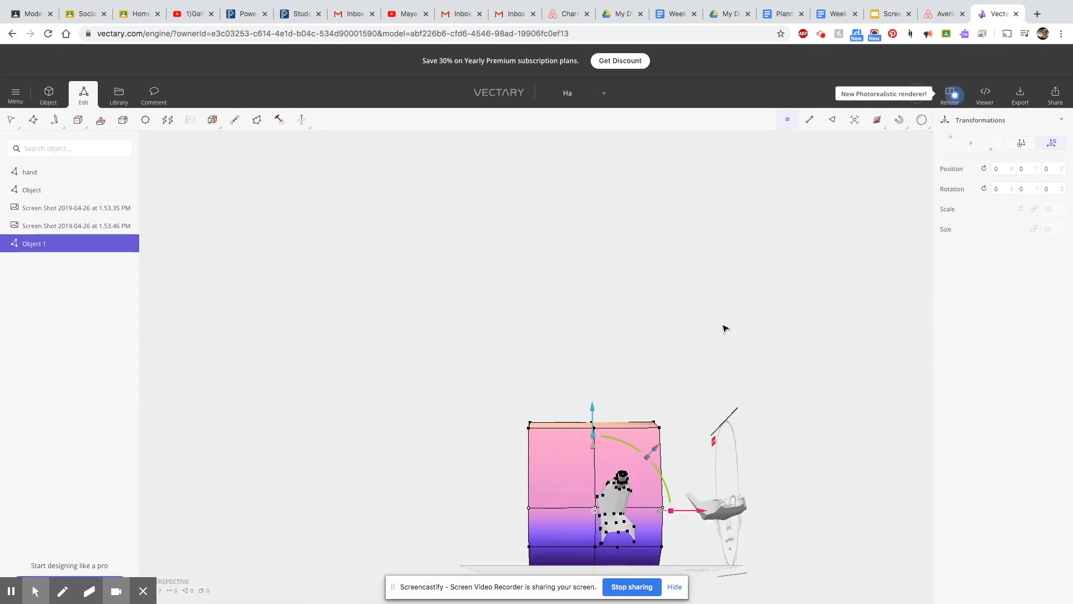
{"action": "scroll", "coordinate": [673, 420], "scroll_direction": "down", "scroll_amount": 2}
{"action": "scroll", "coordinate": [673, 419], "scroll_direction": "up", "scroll_amount": 5}
{"action": "left_click_drag", "start_coordinate": [674, 418], "coordinate": [639, 443]}
{"action": "left_click_drag", "start_coordinate": [751, 432], "coordinate": [723, 435]}
{"action": "left_click_drag", "start_coordinate": [617, 328], "coordinate": [597, 378]}
{"action": "scroll", "coordinate": [564, 422], "scroll_direction": "up", "scroll_amount": 2}
{"action": "right_click_drag", "start_coordinate": [565, 422], "coordinate": [548, 398]}
{"action": "scroll", "coordinate": [604, 470], "scroll_direction": "up", "scroll_amount": 2}
{"action": "scroll", "coordinate": [616, 474], "scroll_direction": "down", "scroll_amount": 5}
{"action": "right_click_drag", "start_coordinate": [656, 497], "coordinate": [646, 467]}
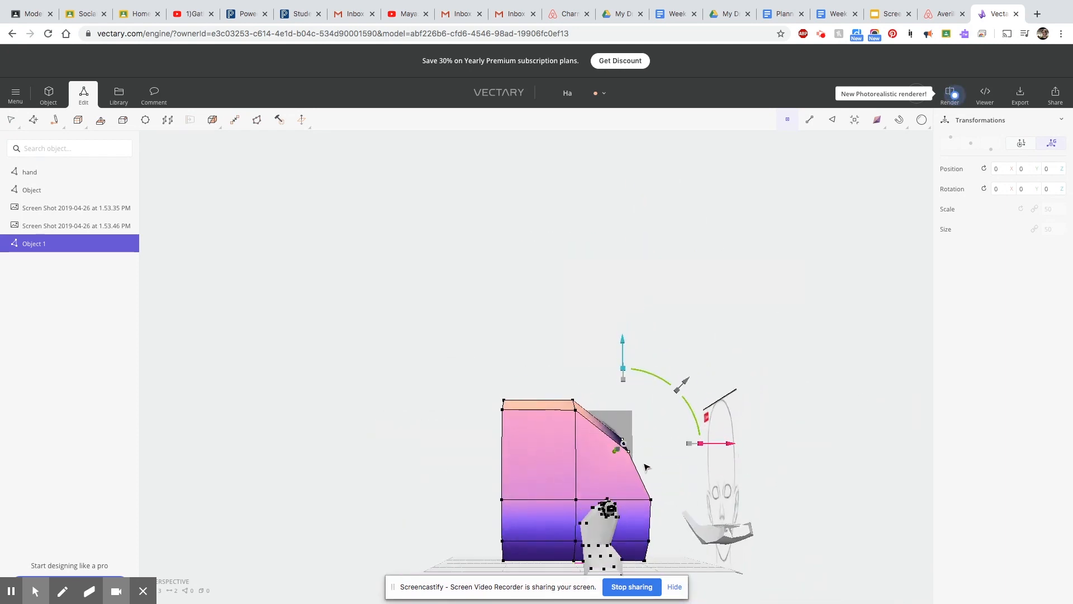
Move the middle and lower back vertices forward toward the profile sketch's neck.
{"action": "left_click_drag", "start_coordinate": [643, 505], "coordinate": [640, 508]}
{"action": "mouse_move", "coordinate": [745, 503]}
{"action": "left_mouse_down"}
{"action": "mouse_move", "coordinate": [717, 506]}
{"action": "mouse_move", "coordinate": [726, 505]}
{"action": "left_mouse_up"}
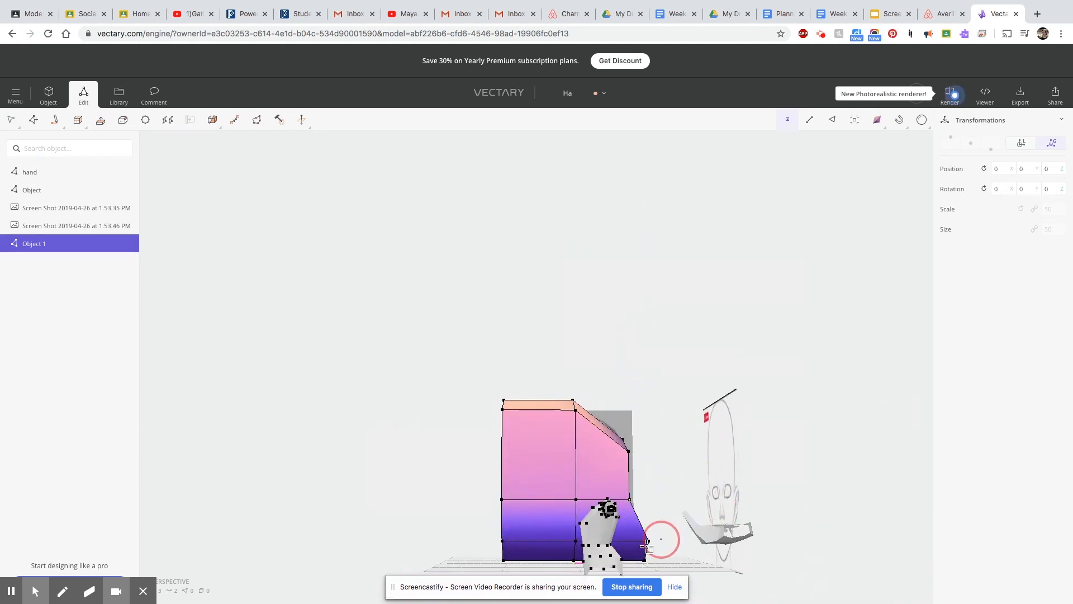
{"action": "left_click", "coordinate": [651, 540]}
{"action": "scroll", "coordinate": [639, 552], "scroll_direction": "up", "scroll_amount": 2}
Move the upper front vertices back and down to the forehead and lower the top middle vertices to the profile sketch's crown.
{"action": "left_click_drag", "start_coordinate": [463, 374], "coordinate": [495, 401]}
{"action": "left_click_drag", "start_coordinate": [590, 388], "coordinate": [607, 393]}
{"action": "left_click_drag", "start_coordinate": [501, 289], "coordinate": [495, 316]}
{"action": "left_click_drag", "start_coordinate": [555, 362], "coordinate": [577, 408]}
{"action": "left_click_drag", "start_coordinate": [567, 295], "coordinate": [561, 310]}
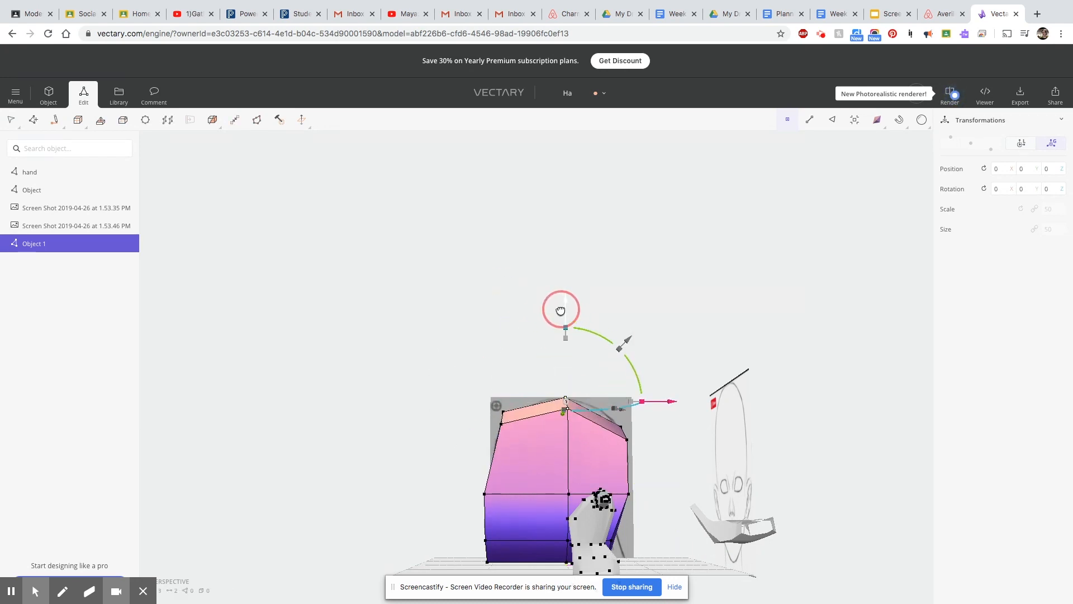
Pull the middle and lower front vertices back to follow the face in the profile sketch.
{"action": "left_click", "coordinate": [469, 483]}
{"action": "left_click", "coordinate": [494, 497]}
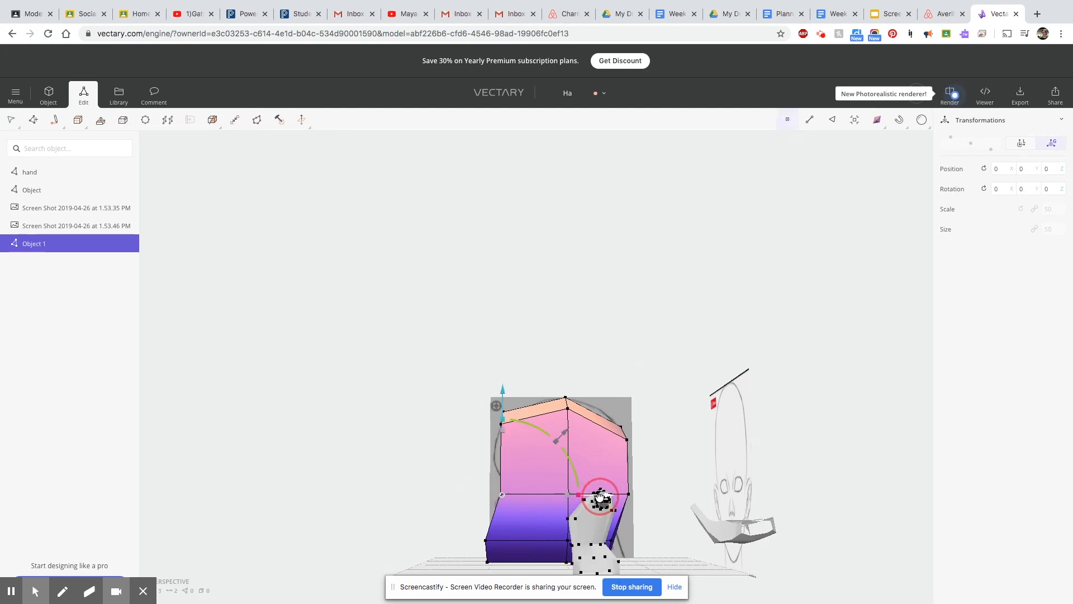
{"action": "left_click_drag", "start_coordinate": [497, 569], "coordinate": [497, 571]}
{"action": "left_click_drag", "start_coordinate": [588, 556], "coordinate": [611, 557]}
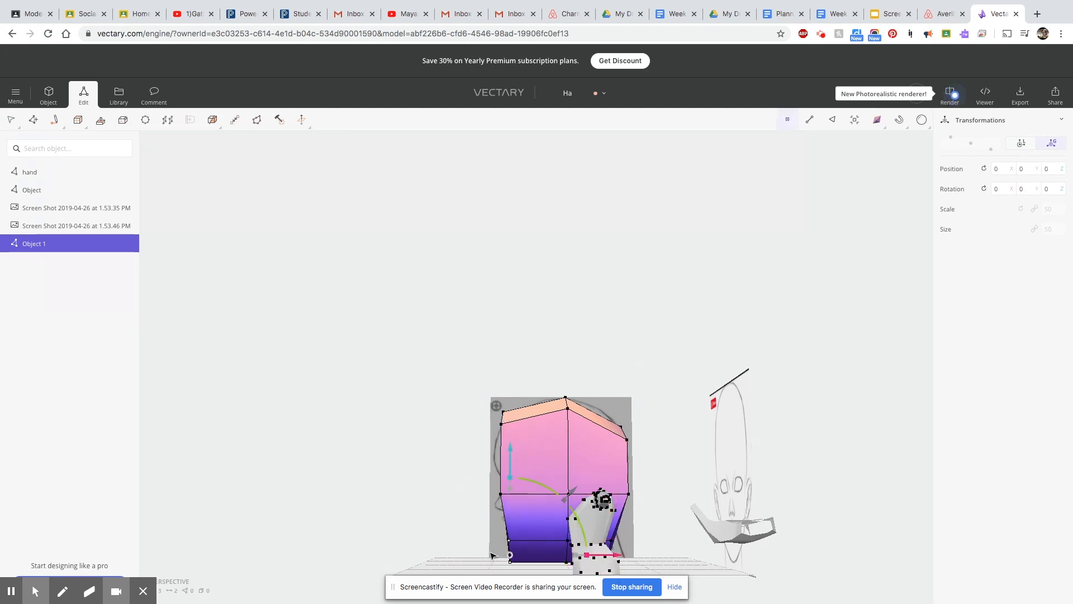
In the straight side view, raise the top middle vertices to the crown and push the upper front vertices out to the forehead.
{"action": "right_click_drag", "start_coordinate": [478, 519], "coordinate": [574, 557]}
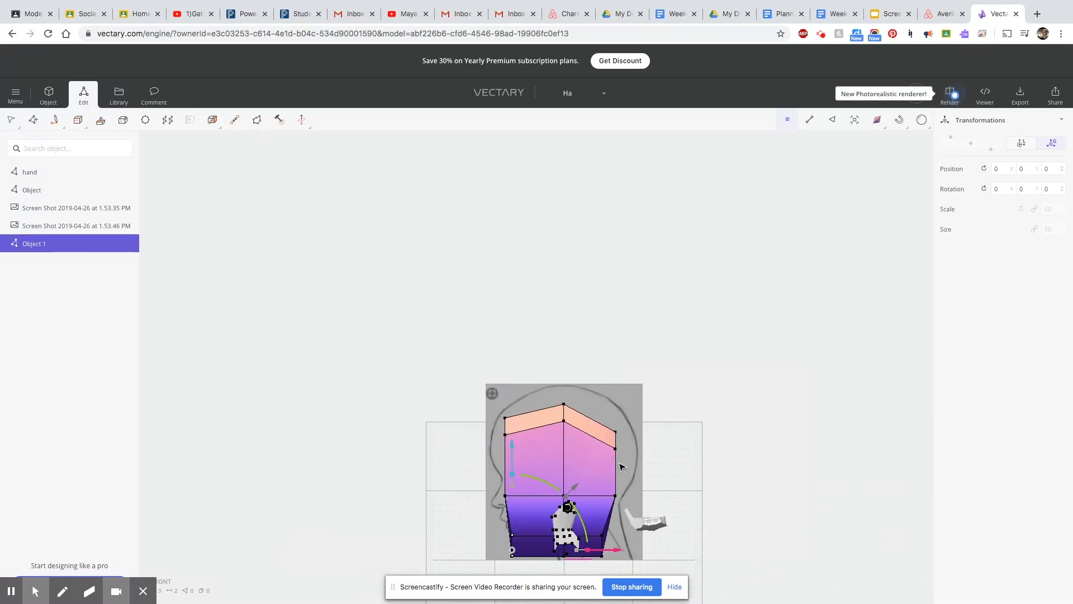
{"action": "scroll", "coordinate": [617, 498], "scroll_direction": "up", "scroll_amount": 3}
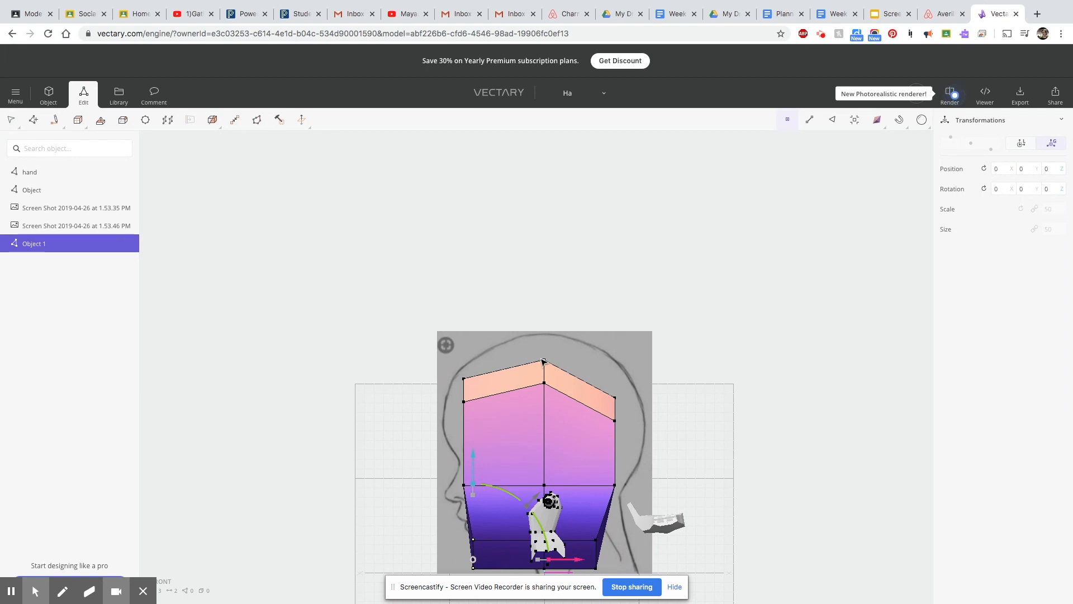
{"action": "left_click_drag", "start_coordinate": [544, 270], "coordinate": [544, 242]}
{"action": "right_click_drag", "start_coordinate": [501, 364], "coordinate": [471, 410]}
{"action": "left_click_drag", "start_coordinate": [564, 387], "coordinate": [554, 391]}
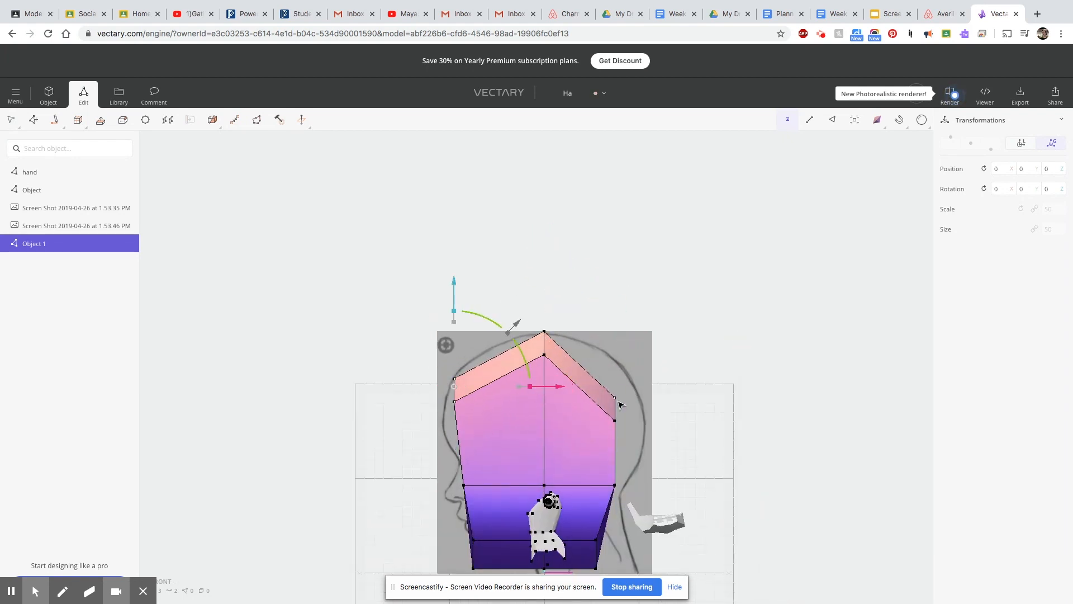
Move the upper back vertices outward and up to the profile sketch's back skull outline.
{"action": "left_click_drag", "start_coordinate": [595, 433], "coordinate": [595, 434]}
{"action": "left_click_drag", "start_coordinate": [712, 407], "coordinate": [739, 409]}
{"action": "left_click_drag", "start_coordinate": [637, 307], "coordinate": [632, 279]}
{"action": "left_click_drag", "start_coordinate": [738, 377], "coordinate": [734, 377]}
Move the middle back vertices outward and bring the lower back vertices up toward the base of the skull.
{"action": "left_click", "coordinate": [615, 485]}
{"action": "left_click_drag", "start_coordinate": [726, 487], "coordinate": [736, 487]}
{"action": "left_click_drag", "start_coordinate": [705, 560], "coordinate": [599, 429]}
{"action": "scroll", "coordinate": [645, 486], "scroll_direction": "up", "scroll_amount": 1}
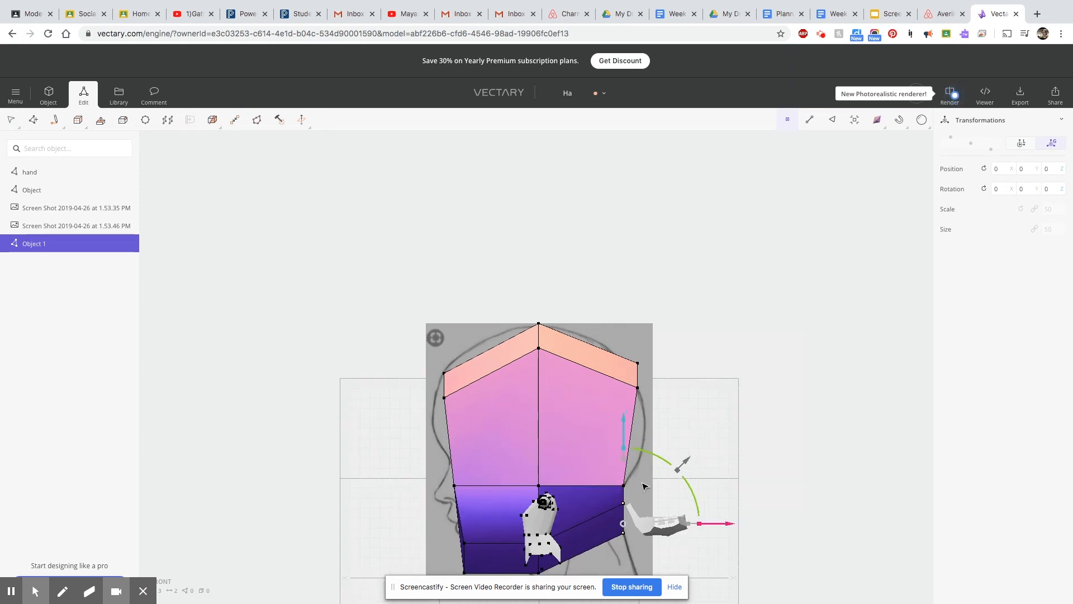
Move the front seam vertices forward toward the face profile and set the outer front vertices farther back.
{"action": "middle_click_drag", "start_coordinate": [509, 530], "coordinate": [593, 424]}
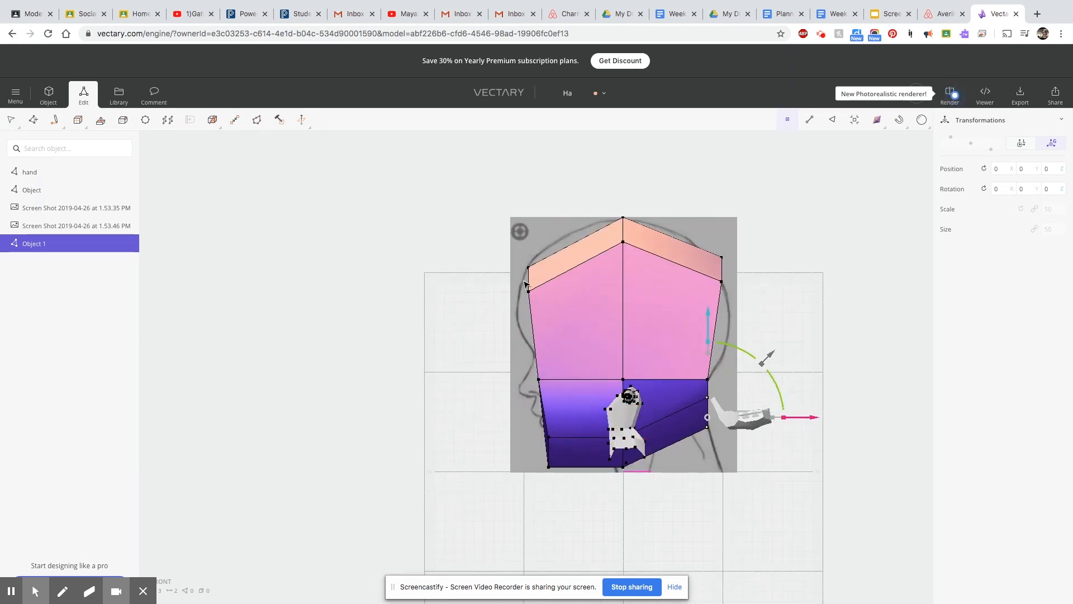
{"action": "right_click_drag", "start_coordinate": [507, 437], "coordinate": [612, 446]}
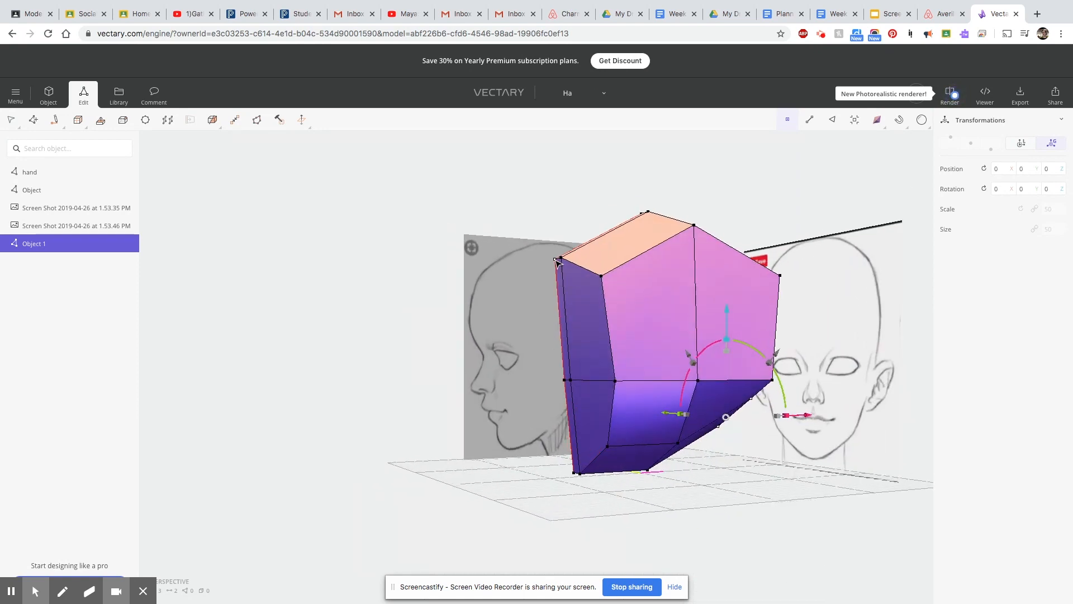
{"action": "left_click", "coordinate": [562, 259], "text": "shift"}
{"action": "left_click", "coordinate": [563, 259], "text": "shift"}
{"action": "left_click", "coordinate": [564, 380], "text": "shift"}
{"action": "left_click", "coordinate": [570, 381], "text": "shift"}
{"action": "left_click", "coordinate": [557, 258], "text": "shift"}
{"action": "left_click", "coordinate": [574, 474], "text": "shift"}
{"action": "left_click", "coordinate": [581, 474], "text": "shift"}
{"action": "right_click_drag", "start_coordinate": [586, 475], "coordinate": [589, 485], "text": "shift"}
{"action": "left_click_drag", "start_coordinate": [708, 403], "coordinate": [697, 402]}
{"action": "mouse_move", "coordinate": [627, 441]}
{"action": "right_mouse_down"}
{"action": "mouse_move", "coordinate": [840, 469]}
{"action": "mouse_move", "coordinate": [627, 431]}
{"action": "right_mouse_up"}
{"action": "left_click_drag", "start_coordinate": [699, 388], "coordinate": [687, 388]}
Select the vertices along the back centre seam and move them outward toward the back of the profile sketch's head.
{"action": "left_click_drag", "start_coordinate": [629, 336], "coordinate": [657, 371]}
{"action": "mouse_move", "coordinate": [364, 361]}
{"action": "right_mouse_down"}
{"action": "mouse_move", "coordinate": [753, 401]}
{"action": "mouse_move", "coordinate": [741, 443]}
{"action": "mouse_move", "coordinate": [295, 417]}
{"action": "mouse_move", "coordinate": [276, 383]}
{"action": "mouse_move", "coordinate": [269, 412]}
{"action": "right_mouse_up"}
{"action": "left_click", "coordinate": [693, 252]}
{"action": "right_click", "coordinate": [688, 251]}
{"action": "left_click", "coordinate": [716, 299]}
{"action": "left_click", "coordinate": [692, 251]}
{"action": "left_click", "coordinate": [725, 328]}
{"action": "left_click", "coordinate": [660, 459]}
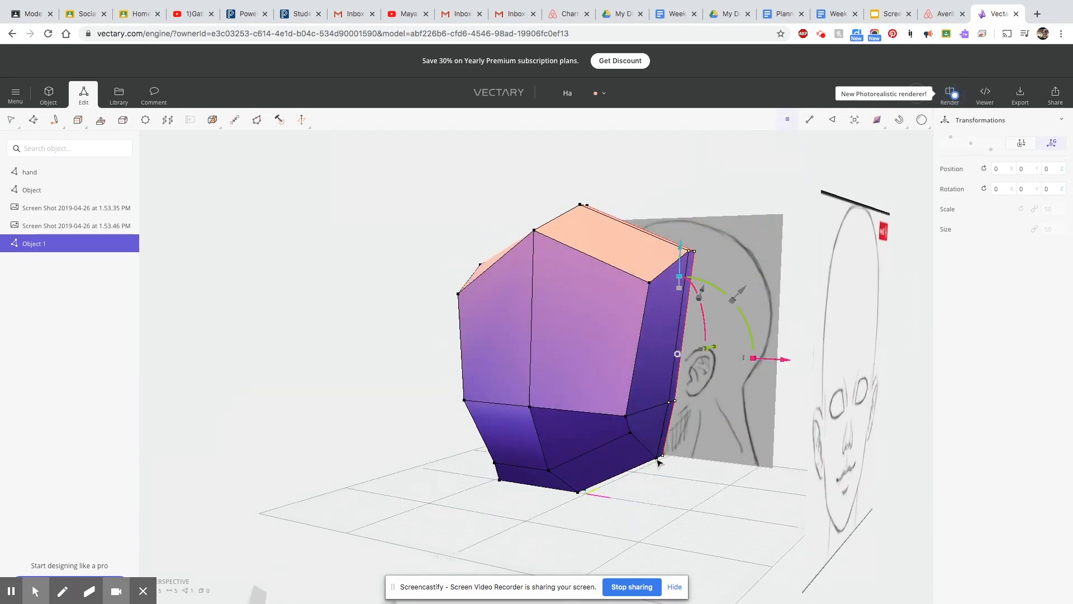
{"action": "left_click", "coordinate": [658, 460], "text": "shift"}
{"action": "key", "text": "1"}
{"action": "mouse_move", "coordinate": [810, 359]}
{"action": "left_mouse_down"}
{"action": "mouse_move", "coordinate": [823, 364]}
{"action": "mouse_move", "coordinate": [813, 364]}
{"action": "left_mouse_up"}
Pull the upper outer back vertex inward and shift the middle outer back vertex inward and up.
{"action": "left_click", "coordinate": [811, 289]}
{"action": "left_click_drag", "start_coordinate": [822, 284], "coordinate": [803, 287]}
{"action": "left_click", "coordinate": [708, 380]}
{"action": "left_click_drag", "start_coordinate": [803, 381], "coordinate": [793, 382]}
{"action": "left_click_drag", "start_coordinate": [698, 281], "coordinate": [697, 271]}
Raise the middle vertices of the back centre seam and push them outward to the profile sketch's back outline.
{"action": "left_click", "coordinate": [718, 380]}
{"action": "left_click", "coordinate": [742, 376]}
{"action": "left_click_drag", "start_coordinate": [721, 285], "coordinate": [720, 266]}
{"action": "left_click_drag", "start_coordinate": [812, 359], "coordinate": [822, 360]}
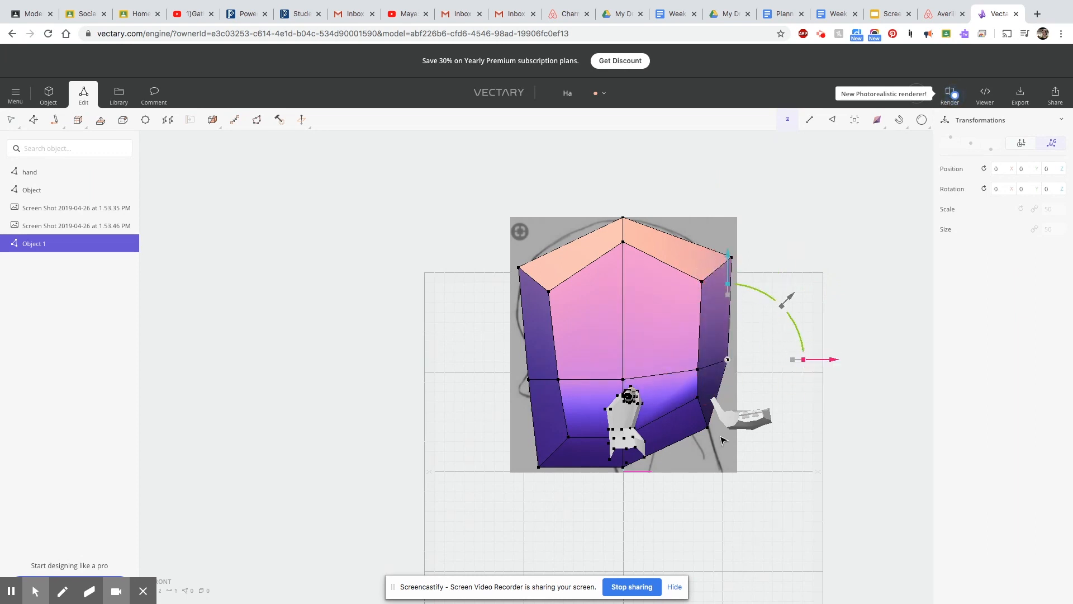
Raise the lower vertex of the back centre seam, and shift the lower outer back vertex inward, forward and up.
{"action": "scroll", "coordinate": [710, 435], "scroll_direction": "up", "scroll_amount": 5}
{"action": "left_click_drag", "start_coordinate": [706, 326], "coordinate": [705, 284]}
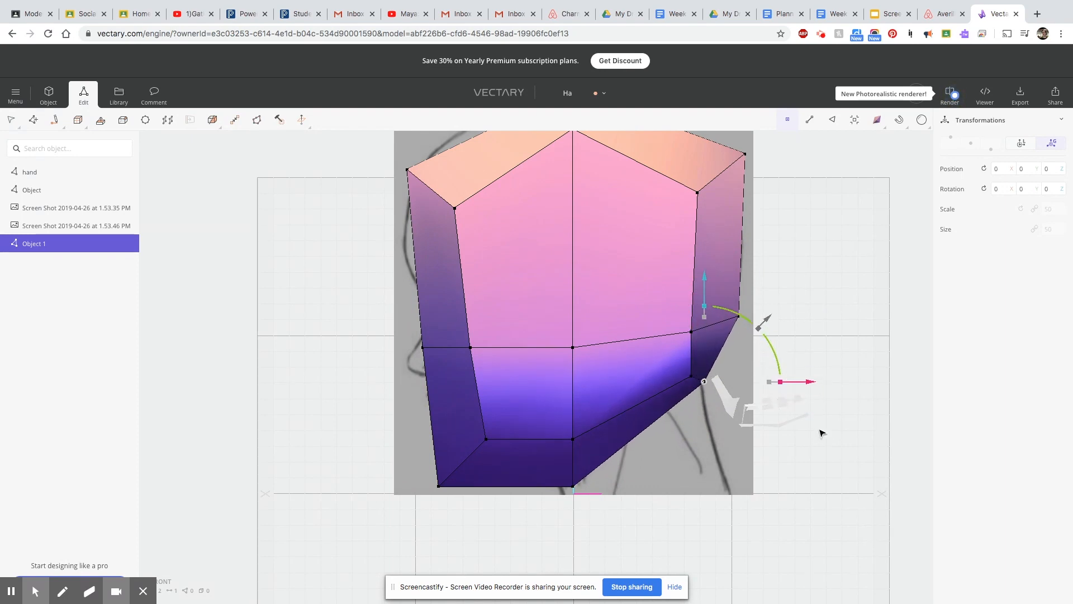
{"action": "left_click", "coordinate": [692, 378]}
{"action": "left_click_drag", "start_coordinate": [840, 456], "coordinate": [611, 217]}
{"action": "left_click", "coordinate": [563, 334]}
{"action": "left_click", "coordinate": [611, 318]}
{"action": "left_click_drag", "start_coordinate": [578, 339], "coordinate": [553, 343]}
{"action": "left_click_drag", "start_coordinate": [595, 219], "coordinate": [594, 197]}
{"action": "left_click_drag", "start_coordinate": [651, 363], "coordinate": [642, 364]}
Move the middle and lower outer side vertices away from the centre seam to widen the head.
{"action": "mouse_move", "coordinate": [403, 465]}
{"action": "right_mouse_down"}
{"action": "mouse_move", "coordinate": [496, 522]}
{"action": "mouse_move", "coordinate": [776, 532]}
{"action": "mouse_move", "coordinate": [319, 536]}
{"action": "mouse_move", "coordinate": [721, 546]}
{"action": "mouse_move", "coordinate": [862, 481]}
{"action": "mouse_move", "coordinate": [685, 487]}
{"action": "mouse_move", "coordinate": [483, 410]}
{"action": "right_mouse_up"}
{"action": "scroll", "coordinate": [508, 426], "scroll_direction": "up", "scroll_amount": 6}
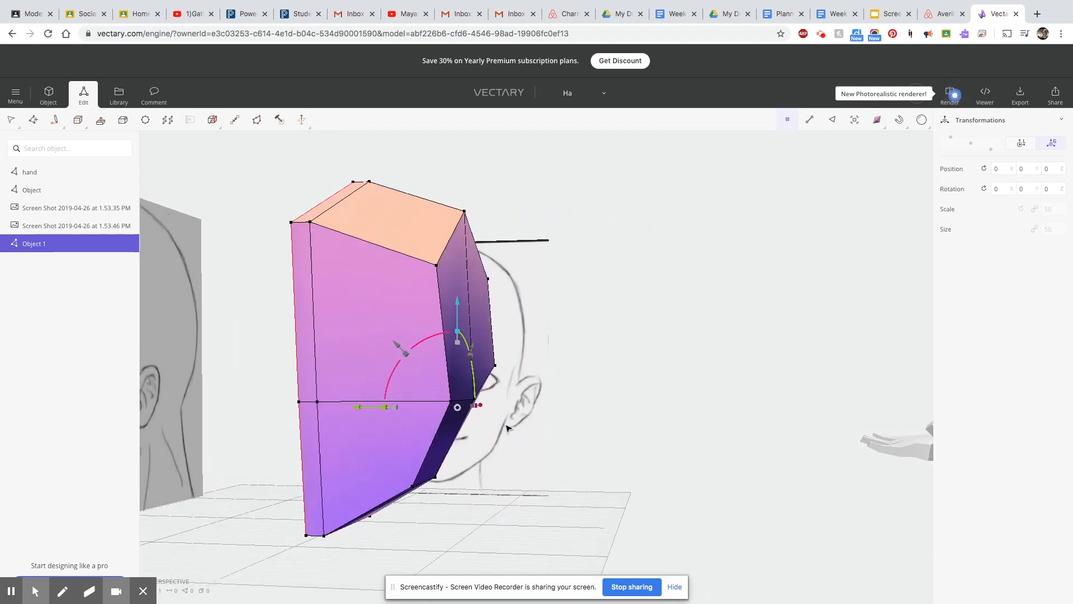
{"action": "mouse_move", "coordinate": [373, 395]}
{"action": "left_mouse_down"}
{"action": "mouse_move", "coordinate": [391, 401]}
{"action": "mouse_move", "coordinate": [381, 400]}
{"action": "left_mouse_up"}
{"action": "scroll", "coordinate": [428, 550], "scroll_direction": "down", "scroll_amount": 1}
{"action": "left_click", "coordinate": [410, 491]}
{"action": "left_click_drag", "start_coordinate": [317, 489], "coordinate": [332, 491]}
{"action": "left_click", "coordinate": [449, 136]}
{"action": "right_click_drag", "start_coordinate": [482, 168], "coordinate": [496, 321]}
{"action": "left_click_drag", "start_coordinate": [398, 279], "coordinate": [432, 284]}
Pull the cheek-level outer vertex slightly toward the centre seam.
{"action": "scroll", "coordinate": [587, 464], "scroll_direction": "down", "scroll_amount": 5}
{"action": "right_click_drag", "start_coordinate": [585, 465], "coordinate": [539, 503]}
{"action": "scroll", "coordinate": [651, 499], "scroll_direction": "up", "scroll_amount": 3}
{"action": "middle_click_drag", "start_coordinate": [652, 498], "coordinate": [650, 331]}
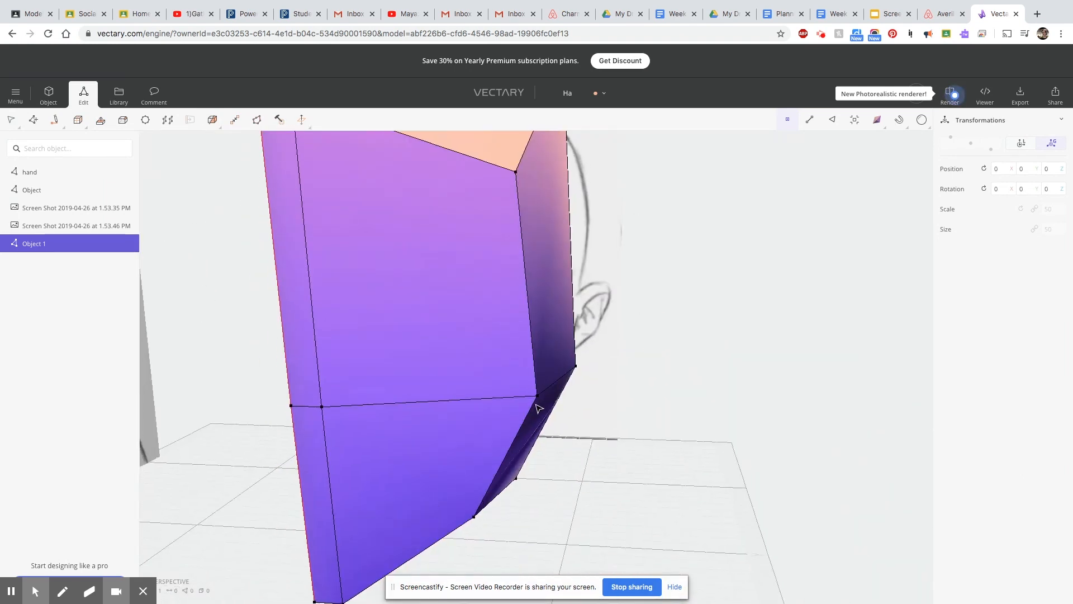
{"action": "left_click_drag", "start_coordinate": [418, 369], "coordinate": [398, 369]}
Select the lower front outer jaw vertex and nudge it slightly forward.
{"action": "right_click_drag", "start_coordinate": [593, 448], "coordinate": [357, 456]}
{"action": "scroll", "coordinate": [625, 541], "scroll_direction": "down", "scroll_amount": 5}
{"action": "left_click", "coordinate": [600, 526]}
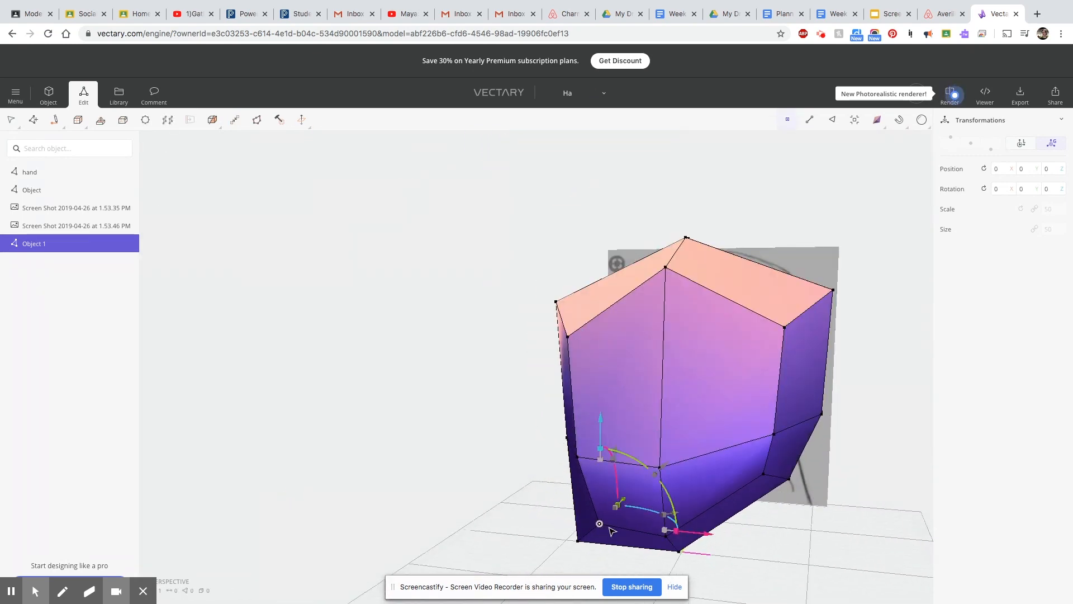
{"action": "key", "text": "1"}
{"action": "left_click_drag", "start_coordinate": [695, 539], "coordinate": [692, 540]}
{"action": "right_click_drag", "start_coordinate": [635, 503], "coordinate": [900, 546]}
{"action": "left_click_drag", "start_coordinate": [557, 463], "coordinate": [573, 420]}
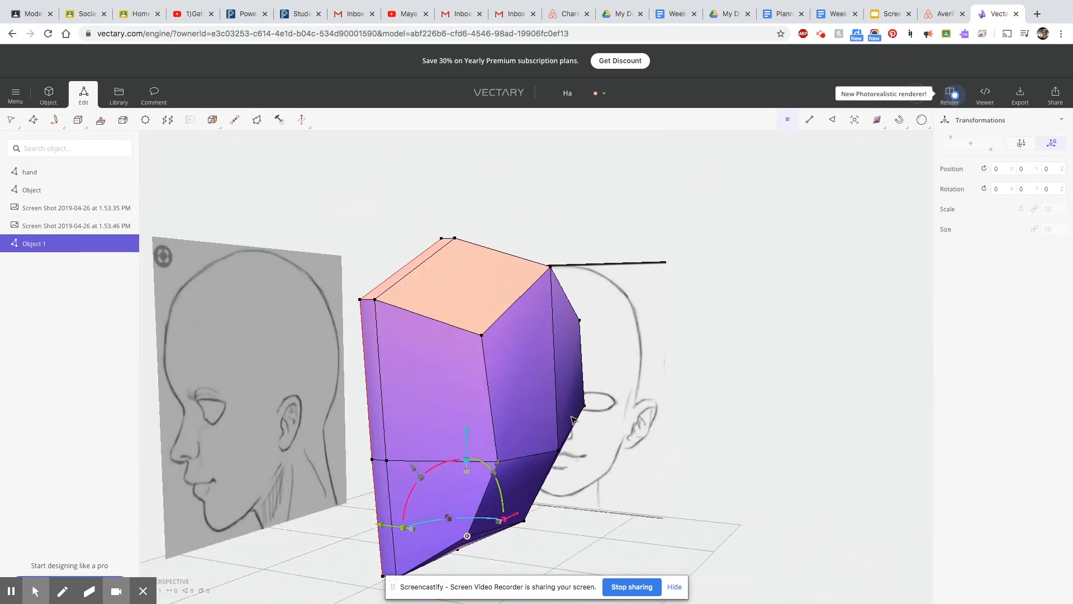
Extrude the upper front face in place and scale it down to form an inset face for the eye.
{"action": "left_click_drag", "start_coordinate": [692, 526], "coordinate": [453, 476]}
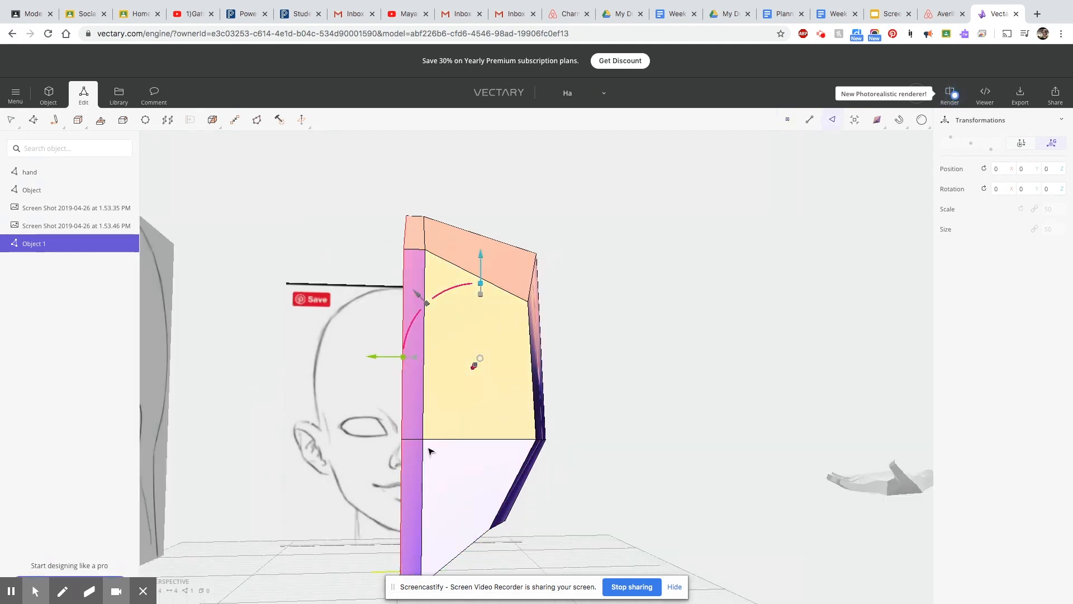
{"action": "left_click", "coordinate": [101, 120]}
{"action": "left_click_drag", "start_coordinate": [488, 358], "coordinate": [491, 359]}
{"action": "right_click_drag", "start_coordinate": [733, 459], "coordinate": [565, 485]}
{"action": "key", "text": "Escape"}
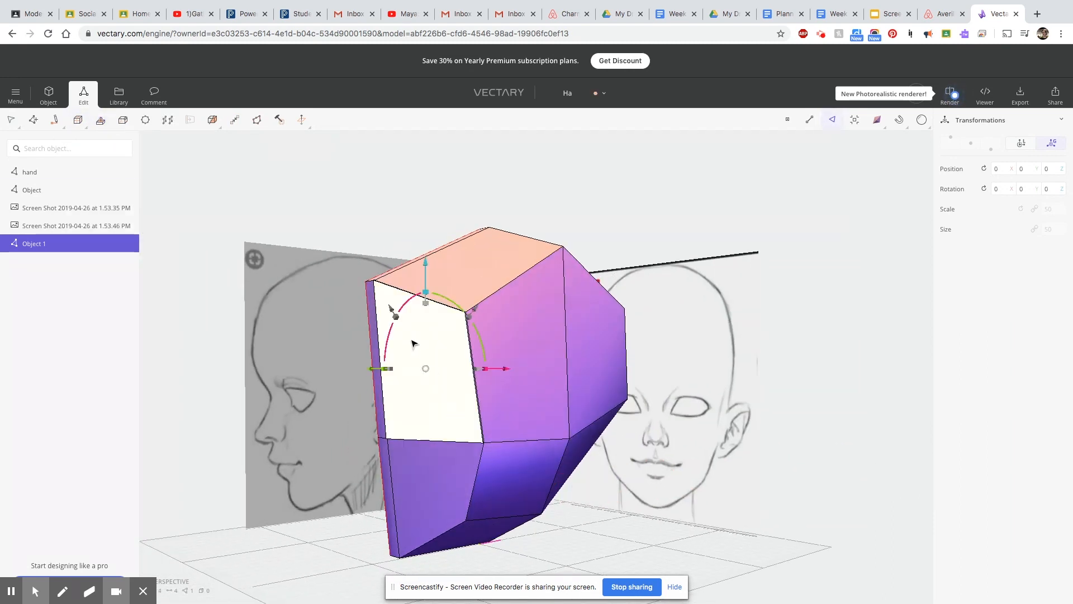
{"action": "left_click_drag", "start_coordinate": [426, 304], "coordinate": [410, 340]}
Flatten the inset face vertically and lower it to the eye level of the front sketch.
{"action": "right_click_drag", "start_coordinate": [508, 433], "coordinate": [623, 496]}
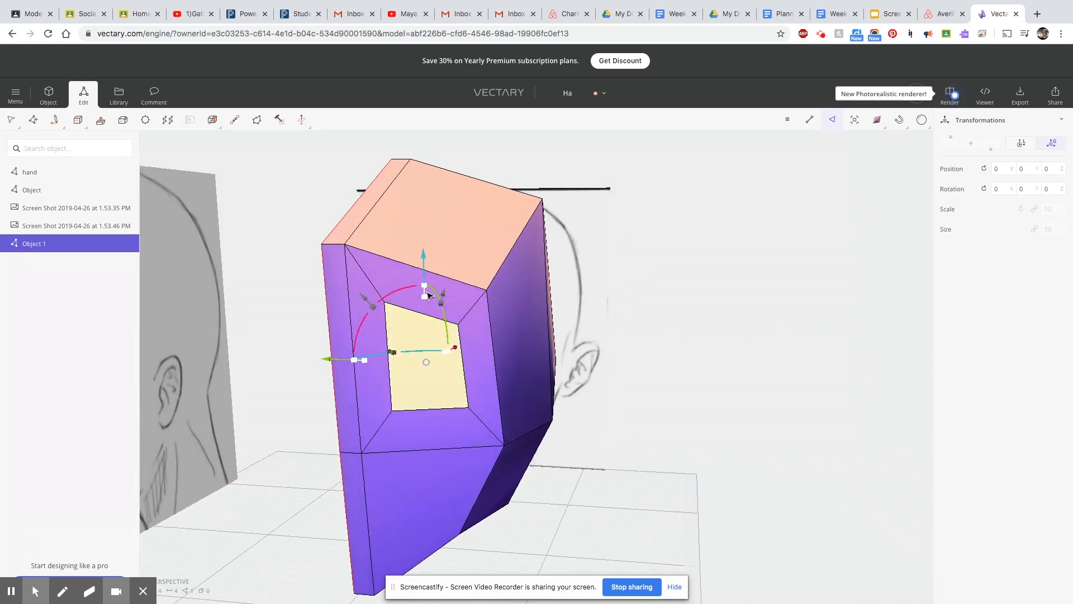
{"action": "left_click_drag", "start_coordinate": [425, 287], "coordinate": [427, 335]}
{"action": "left_click_drag", "start_coordinate": [426, 260], "coordinate": [415, 313]}
Move the inset's upper corner vertices and lower outer vertex toward the eye outline in the front sketch.
{"action": "right_click_drag", "start_coordinate": [616, 467], "coordinate": [790, 543]}
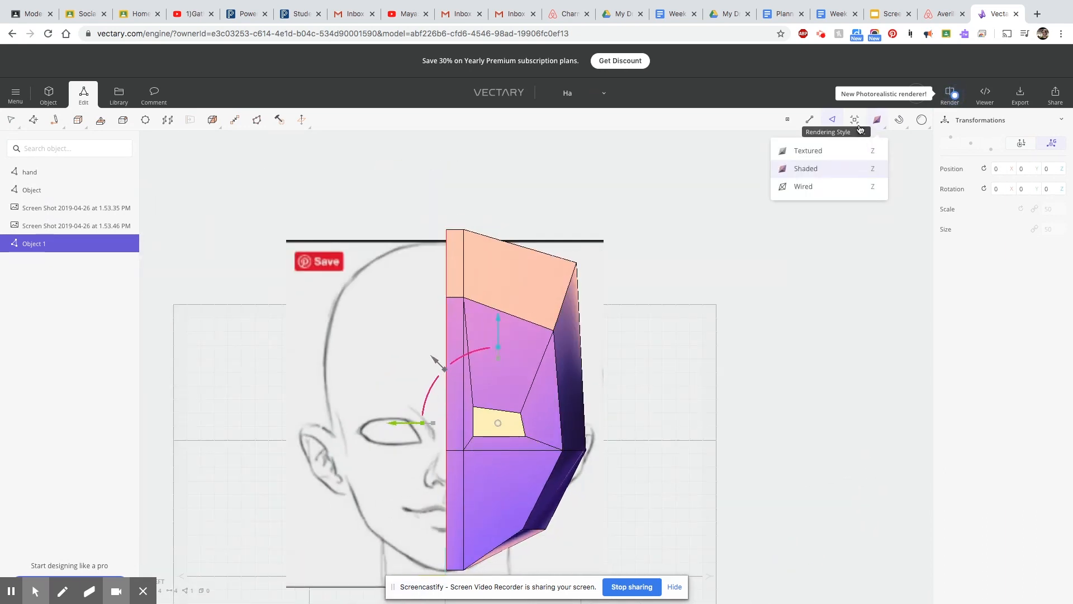
{"action": "left_click", "coordinate": [787, 121]}
{"action": "left_click", "coordinate": [473, 407]}
{"action": "left_click_drag", "start_coordinate": [473, 314], "coordinate": [473, 325]}
{"action": "left_click_drag", "start_coordinate": [372, 418], "coordinate": [378, 419]}
{"action": "left_click", "coordinate": [521, 413]}
{"action": "left_click_drag", "start_coordinate": [516, 315], "coordinate": [517, 323]}
{"action": "left_click", "coordinate": [526, 436]}
{"action": "left_click_drag", "start_coordinate": [430, 438], "coordinate": [432, 438]}
Set the rendering style to Wired and fit the inset's corner vertices to the sketched eye outline.
{"action": "mouse_move", "coordinate": [876, 122]}
{"action": "left_click", "coordinate": [819, 189]}
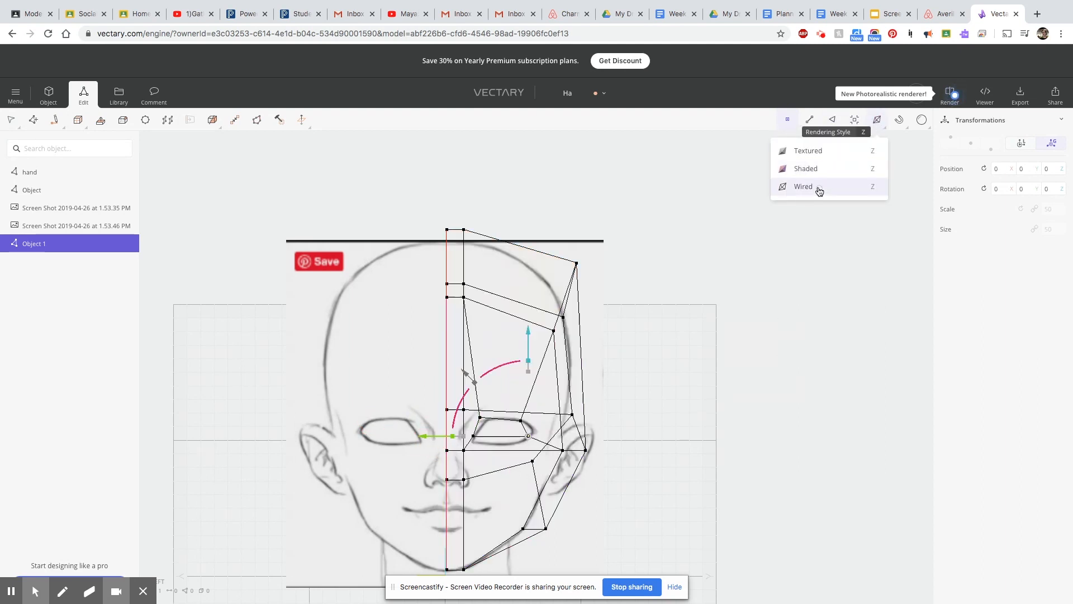
{"action": "left_click_drag", "start_coordinate": [529, 344], "coordinate": [474, 350]}
{"action": "left_click", "coordinate": [521, 421]}
{"action": "left_click", "coordinate": [473, 436]}
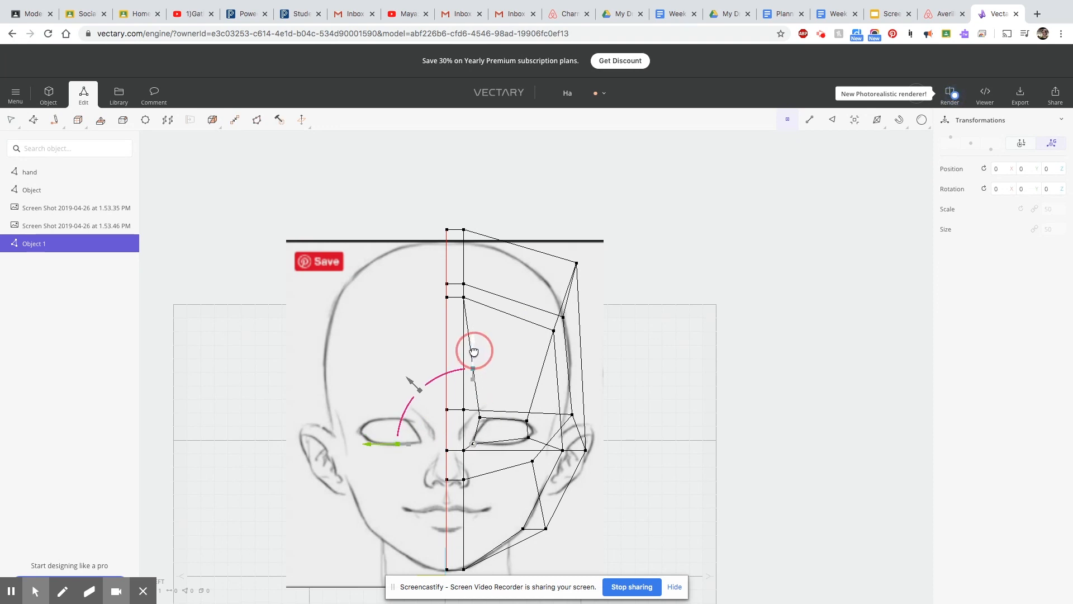
{"action": "left_click", "coordinate": [528, 442]}
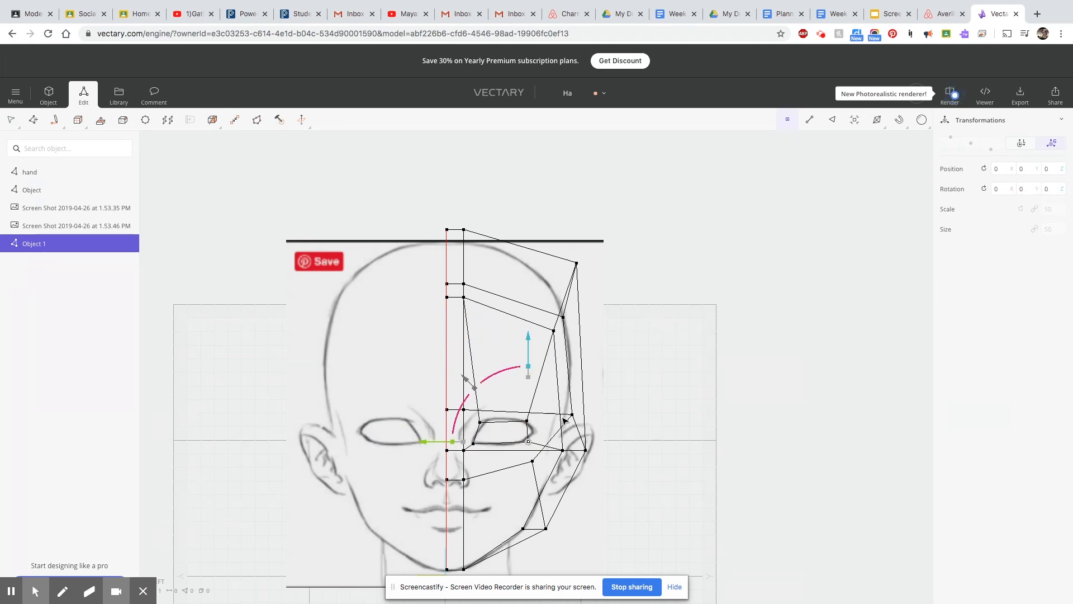
Move the eye vertices back in the side view to match the eye of the profile sketch.
{"action": "scroll", "coordinate": [566, 420], "scroll_direction": "down", "scroll_amount": 1}
{"action": "right_click_drag", "start_coordinate": [811, 341], "coordinate": [521, 388]}
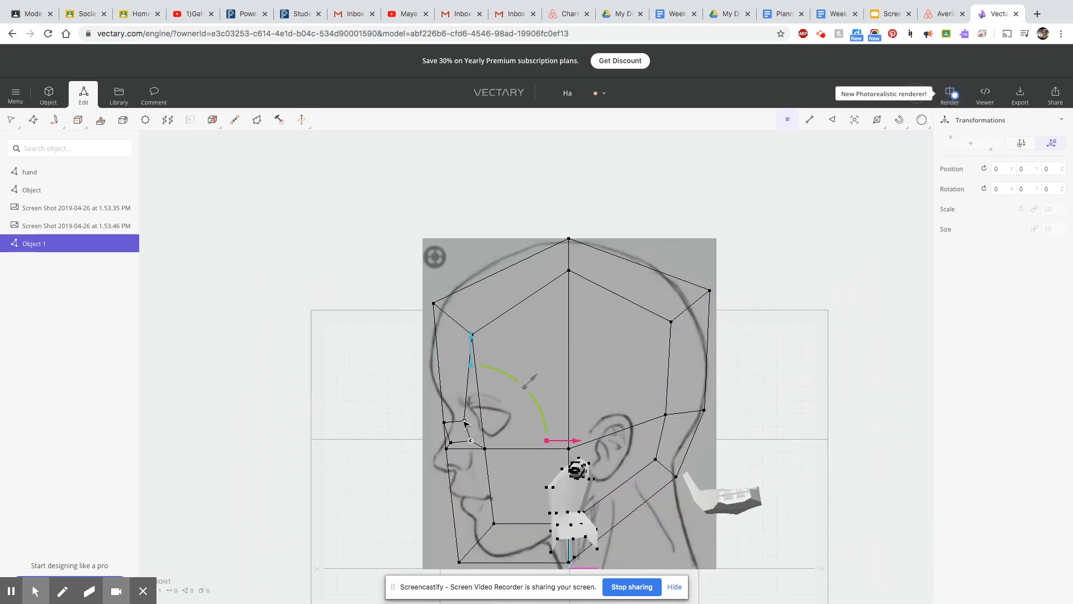
{"action": "left_click", "coordinate": [453, 445], "text": "shift"}
{"action": "left_click_drag", "start_coordinate": [563, 431], "coordinate": [589, 431]}
{"action": "left_click_drag", "start_coordinate": [484, 330], "coordinate": [485, 320]}
{"action": "scroll", "coordinate": [511, 401], "scroll_direction": "up", "scroll_amount": 1}
{"action": "scroll", "coordinate": [511, 401], "scroll_direction": "up", "scroll_amount": 1}
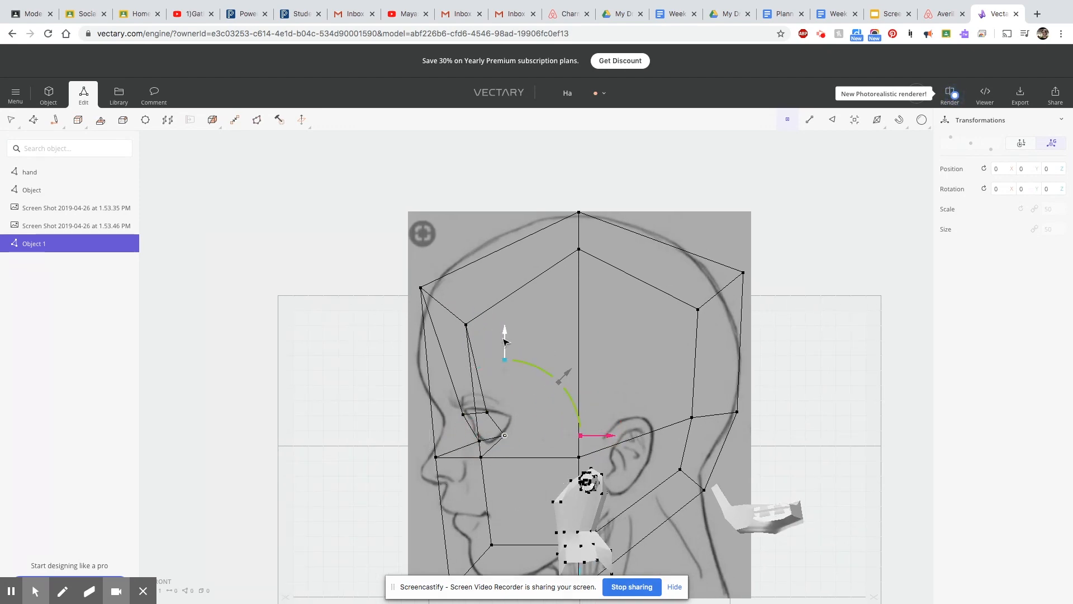
Try the Shaded rendering style and undo the last three changes.
{"action": "right_click_drag", "start_coordinate": [537, 431], "coordinate": [682, 310]}
{"action": "left_click", "coordinate": [833, 123]}
{"action": "mouse_move", "coordinate": [877, 120]}
{"action": "left_click", "coordinate": [824, 168]}
{"action": "key", "text": "super+z"}
{"action": "key", "text": "super+z"}
{"action": "key", "text": "super+z"}
{"action": "key", "text": "super+z"}
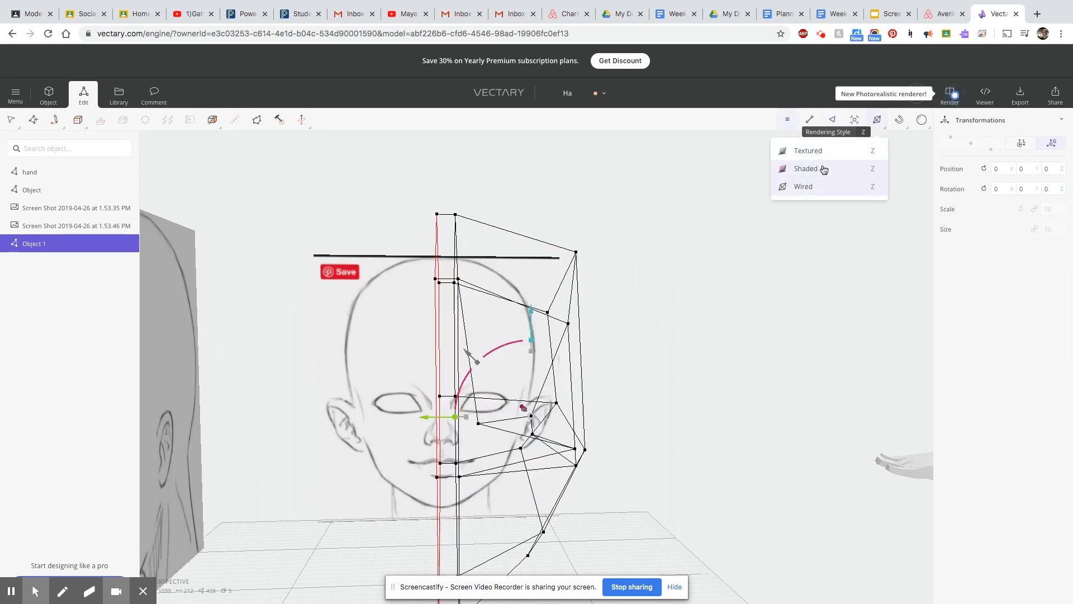
Move the outer eye vertices farther back in the side view and set the rendering style to Shaded.
{"action": "left_click", "coordinate": [833, 120]}
{"action": "left_click", "coordinate": [473, 450]}
{"action": "right_click_drag", "start_coordinate": [715, 435], "coordinate": [406, 428]}
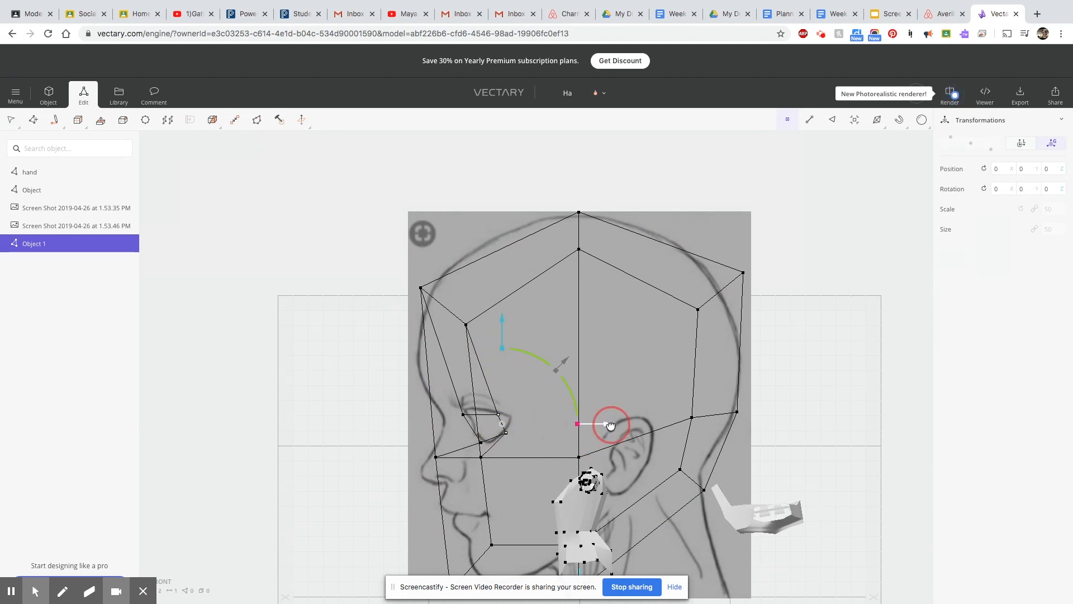
{"action": "mouse_move", "coordinate": [520, 482]}
{"action": "right_mouse_down"}
{"action": "mouse_move", "coordinate": [787, 495]}
{"action": "mouse_move", "coordinate": [800, 416]}
{"action": "right_mouse_up"}
{"action": "mouse_move", "coordinate": [877, 123]}
{"action": "left_click", "coordinate": [848, 166]}
{"action": "mouse_move", "coordinate": [661, 447]}
{"action": "right_mouse_down"}
{"action": "mouse_move", "coordinate": [721, 512]}
{"action": "mouse_move", "coordinate": [487, 419]}
{"action": "right_mouse_up"}
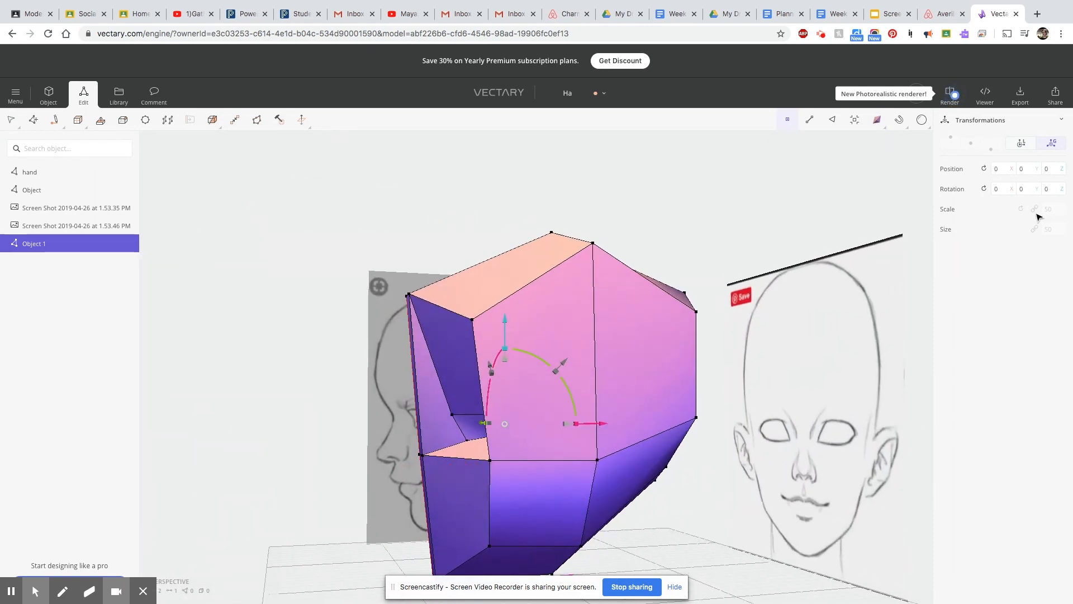
Examine the recessed eye socket and surrounding faces from several angles.
{"action": "left_click_drag", "start_coordinate": [493, 499], "coordinate": [626, 432]}
{"action": "mouse_move", "coordinate": [627, 432]}
{"action": "right_mouse_down"}
{"action": "mouse_move", "coordinate": [688, 530]}
{"action": "mouse_move", "coordinate": [408, 492]}
{"action": "mouse_move", "coordinate": [376, 505]}
{"action": "mouse_move", "coordinate": [723, 521]}
{"action": "right_mouse_up"}
{"action": "scroll", "coordinate": [583, 533], "scroll_direction": "up", "scroll_amount": 3}
{"action": "scroll", "coordinate": [583, 533], "scroll_direction": "down", "scroll_amount": 2}
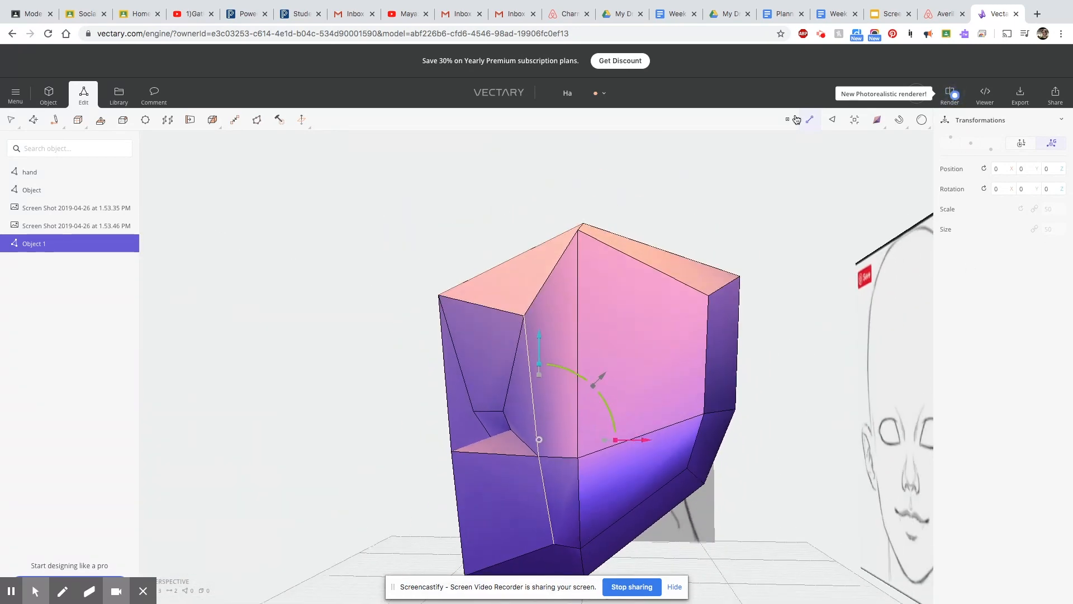
{"action": "left_click_drag", "start_coordinate": [632, 545], "coordinate": [633, 545]}
{"action": "mouse_move", "coordinate": [573, 485]}
{"action": "right_mouse_down"}
{"action": "mouse_move", "coordinate": [515, 491]}
{"action": "mouse_move", "coordinate": [795, 482]}
{"action": "mouse_move", "coordinate": [508, 439]}
{"action": "mouse_move", "coordinate": [352, 488]}
{"action": "mouse_move", "coordinate": [377, 515]}
{"action": "mouse_move", "coordinate": [686, 506]}
{"action": "mouse_move", "coordinate": [562, 518]}
{"action": "right_mouse_up"}
{"action": "scroll", "coordinate": [561, 518], "scroll_direction": "down", "scroll_amount": 2}
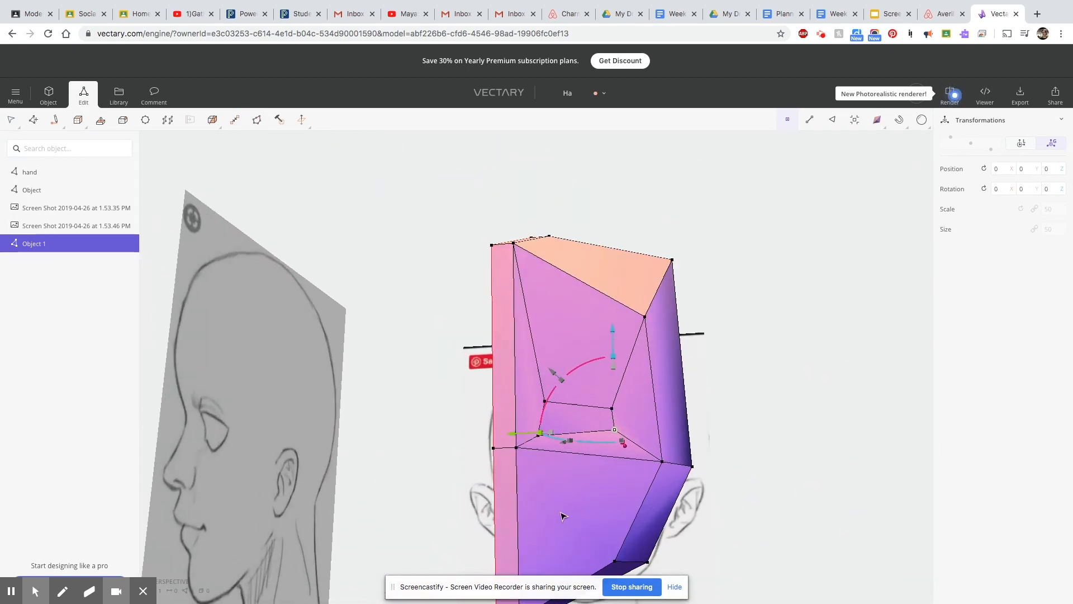
{"action": "scroll", "coordinate": [554, 374], "scroll_direction": "up", "scroll_amount": 3}
{"action": "scroll", "coordinate": [551, 365], "scroll_direction": "down", "scroll_amount": 5}
{"action": "mouse_move", "coordinate": [656, 532]}
{"action": "right_mouse_down"}
{"action": "mouse_move", "coordinate": [666, 549]}
{"action": "mouse_move", "coordinate": [413, 535]}
{"action": "mouse_move", "coordinate": [680, 559]}
{"action": "mouse_move", "coordinate": [529, 479]}
{"action": "right_mouse_up"}
Select the two lower front faces beside the centre seam and extrude them for the mouth.
{"action": "left_click", "coordinate": [833, 123]}
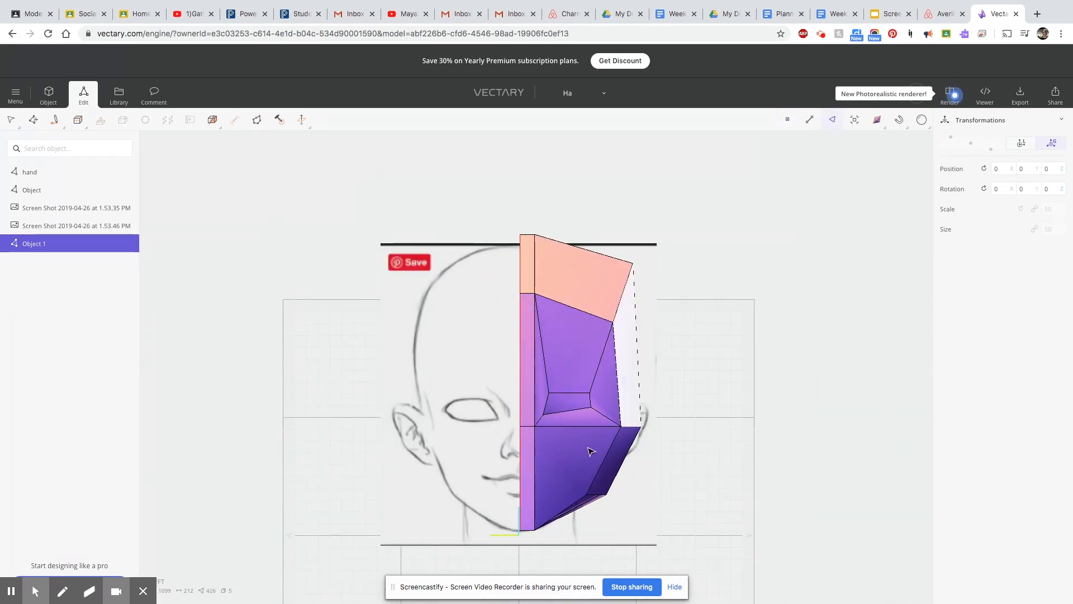
{"action": "left_click", "coordinate": [562, 471]}
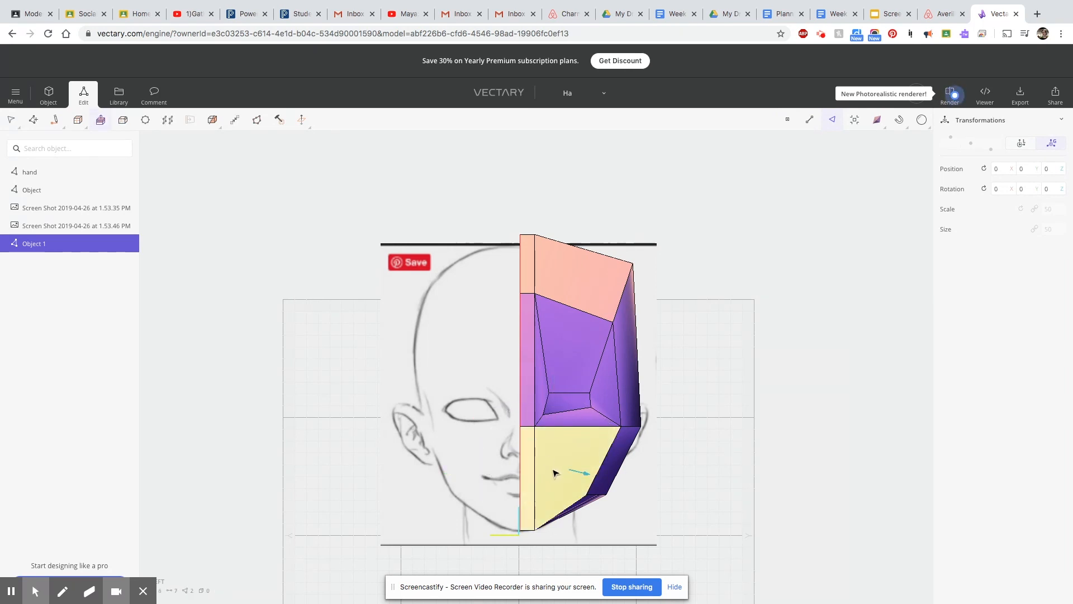
{"action": "key", "text": "super+z"}
{"action": "left_click_drag", "start_coordinate": [525, 434], "coordinate": [522, 430]}
Scale the extruded mouth faces down and reposition them over the lower face.
{"action": "right_click_drag", "start_coordinate": [612, 481], "coordinate": [693, 509]}
{"action": "left_click_drag", "start_coordinate": [489, 473], "coordinate": [520, 474]}
{"action": "left_click_drag", "start_coordinate": [447, 474], "coordinate": [441, 474]}
{"action": "left_click_drag", "start_coordinate": [548, 408], "coordinate": [548, 428]}
{"action": "right_click_drag", "start_coordinate": [673, 501], "coordinate": [519, 470]}
{"action": "scroll", "coordinate": [525, 488], "scroll_direction": "up", "scroll_amount": 5}
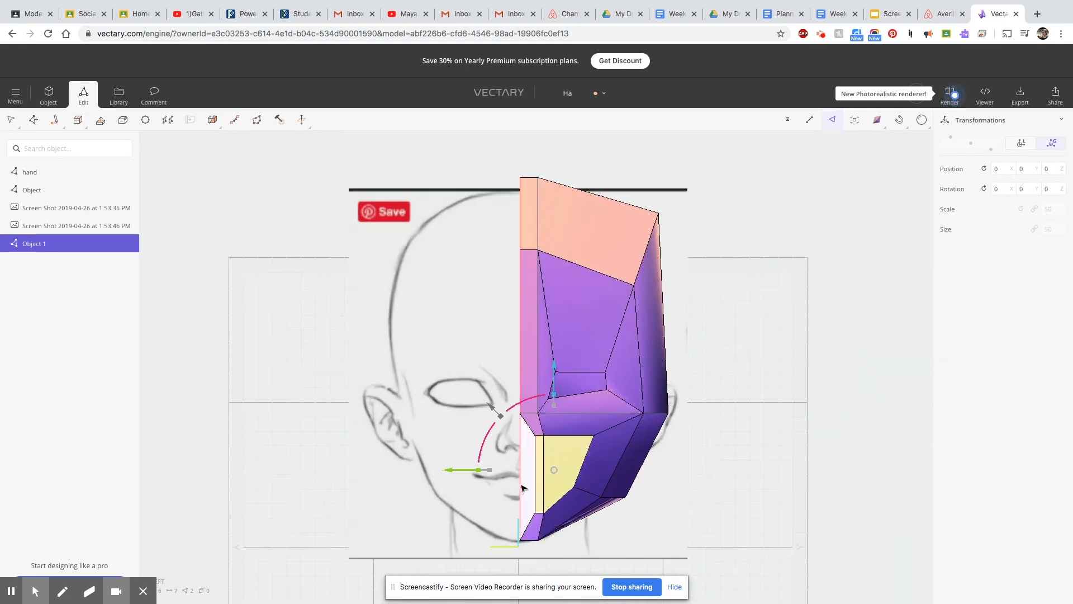
Delete the extrusion's inner face at the centre and move the inset's open vertical edge to the centre line.
{"action": "left_click", "coordinate": [529, 492]}
{"action": "key", "text": "Delete"}
{"action": "left_click", "coordinate": [538, 445]}
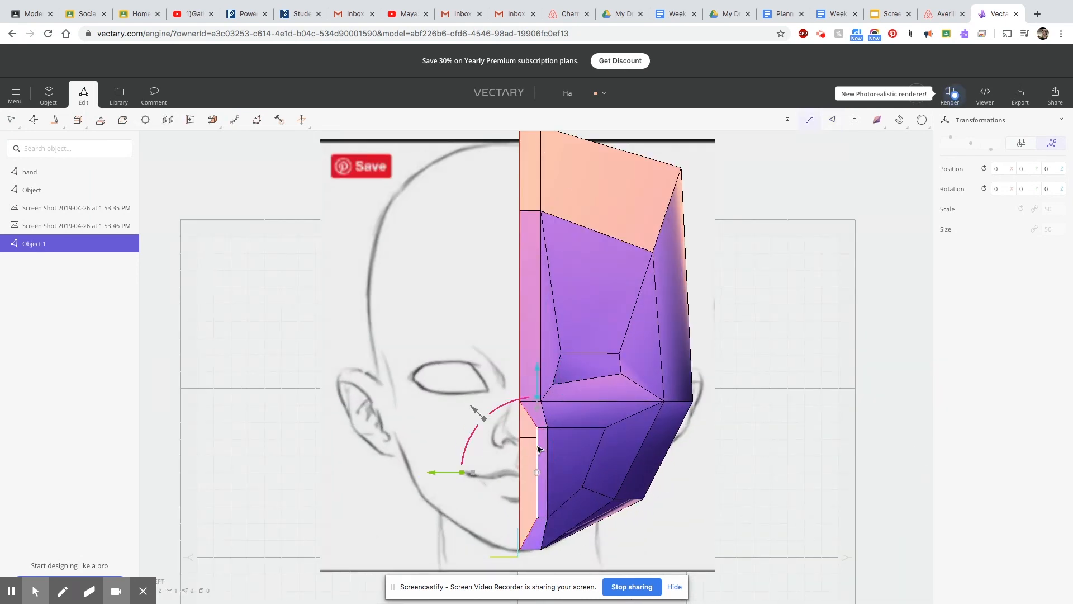
{"action": "left_click", "coordinate": [904, 121]}
{"action": "left_click_drag", "start_coordinate": [431, 472], "coordinate": [415, 472]}
Toggle Snap to grid and realign the mouth inset's inner edge with the centre line.
{"action": "mouse_move", "coordinate": [900, 119]}
{"action": "left_click", "coordinate": [850, 151]}
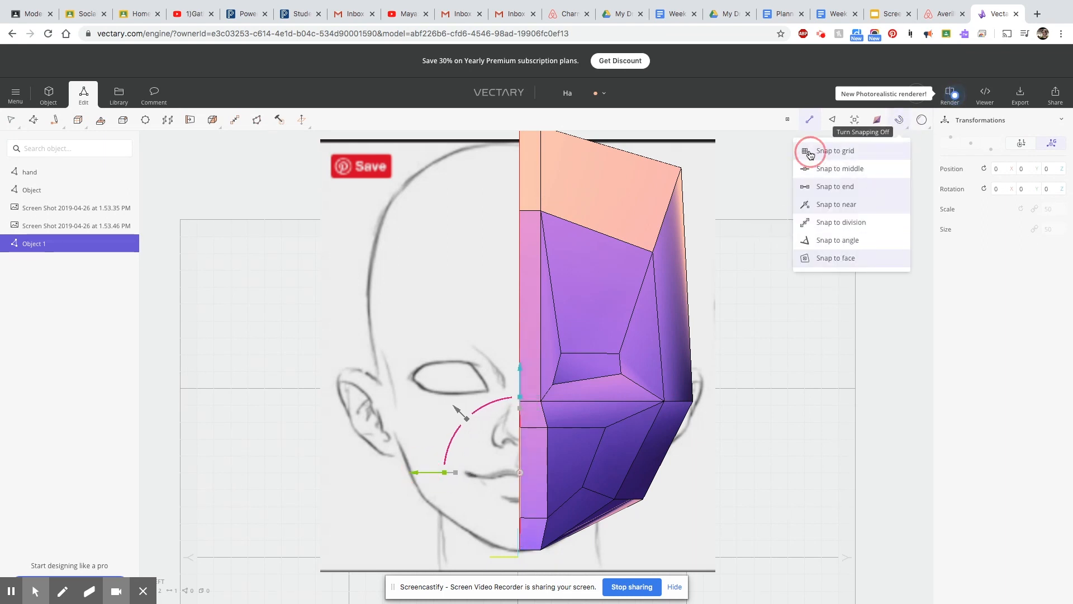
{"action": "left_click_drag", "start_coordinate": [428, 476], "coordinate": [429, 476]}
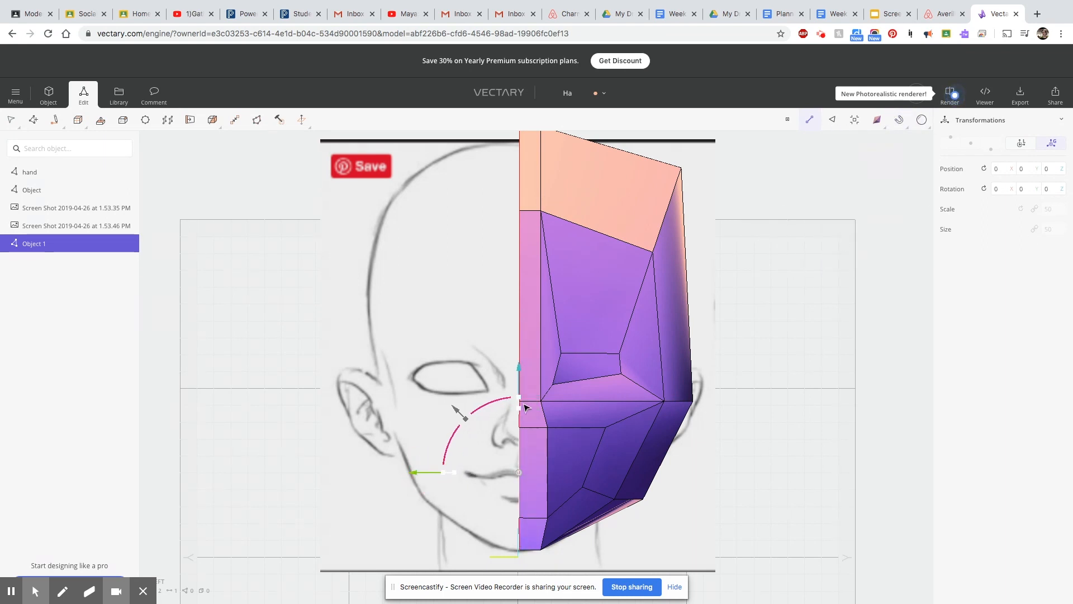
{"action": "key", "text": "super+z"}
{"action": "left_click_drag", "start_coordinate": [440, 475], "coordinate": [416, 471]}
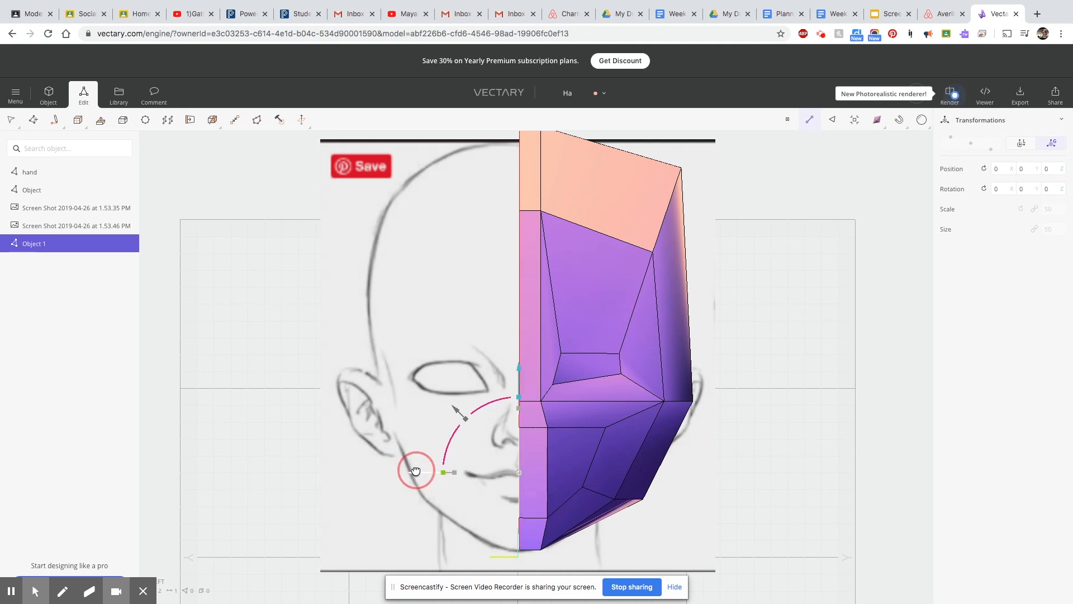
Lower the mouth inset's upper edge and raise its lower edge to frame the lips.
{"action": "left_click", "coordinate": [542, 371]}
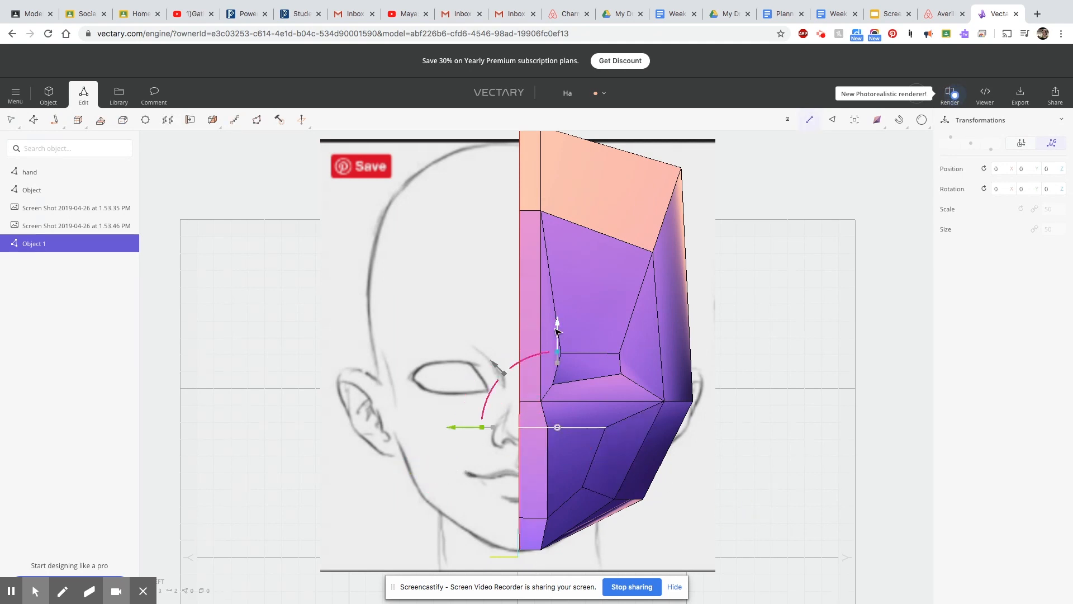
{"action": "left_click", "coordinate": [534, 519]}
{"action": "left_click_drag", "start_coordinate": [533, 422], "coordinate": [534, 406]}
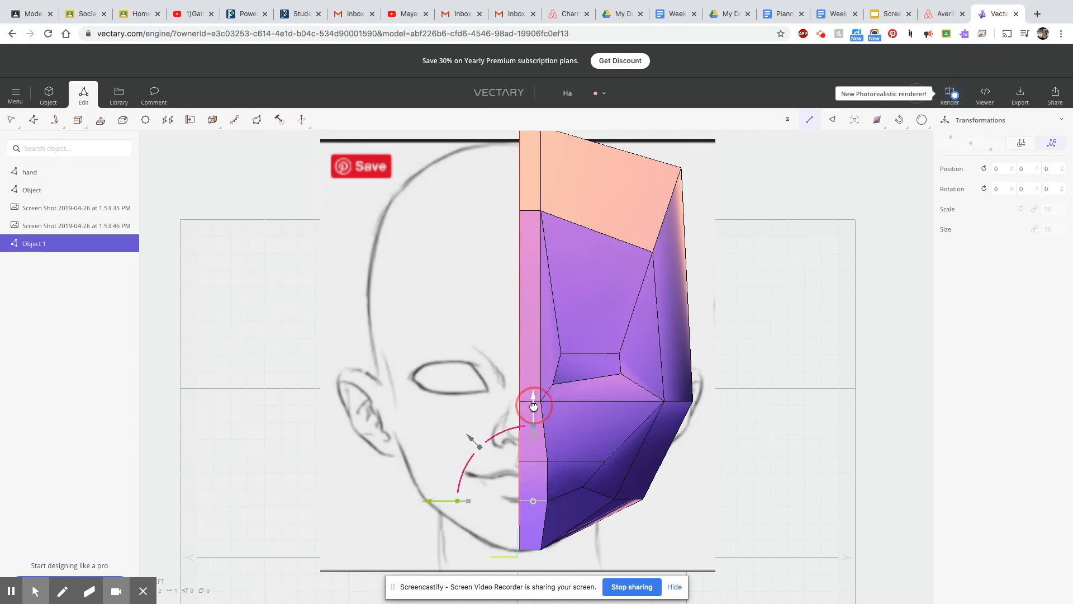
Move the mouth's upper outer vertex inward and down, and pull its lower outer vertex toward the centre seam.
{"action": "left_click", "coordinate": [605, 461]}
{"action": "left_click_drag", "start_coordinate": [513, 462], "coordinate": [496, 462]}
{"action": "left_click_drag", "start_coordinate": [589, 374], "coordinate": [589, 385]}
{"action": "left_click", "coordinate": [582, 487]}
{"action": "left_click_drag", "start_coordinate": [482, 487], "coordinate": [469, 487]}
Lower the two upper-lip vertices near the centre seam and shift the outer of them slightly inward.
{"action": "left_click", "coordinate": [547, 461]}
{"action": "left_click_drag", "start_coordinate": [548, 386], "coordinate": [548, 395]}
{"action": "left_click", "coordinate": [519, 461]}
{"action": "left_click_drag", "start_coordinate": [518, 362], "coordinate": [516, 378]}
{"action": "left_click", "coordinate": [548, 471]}
{"action": "left_click_drag", "start_coordinate": [457, 471], "coordinate": [451, 471]}
Adjust the mouth-corner vertices and raise the upper-lip vertex on the centre line slightly.
{"action": "left_click_drag", "start_coordinate": [540, 371], "coordinate": [588, 388]}
{"action": "left_click", "coordinate": [570, 487]}
{"action": "left_click", "coordinate": [588, 471]}
{"action": "left_click", "coordinate": [519, 478]}
{"action": "left_click_drag", "start_coordinate": [519, 391], "coordinate": [520, 386]}
Set the rendering style to Wired in the side view and raise both mouth-corner vertices.
{"action": "right_click_drag", "start_coordinate": [785, 532], "coordinate": [520, 546]}
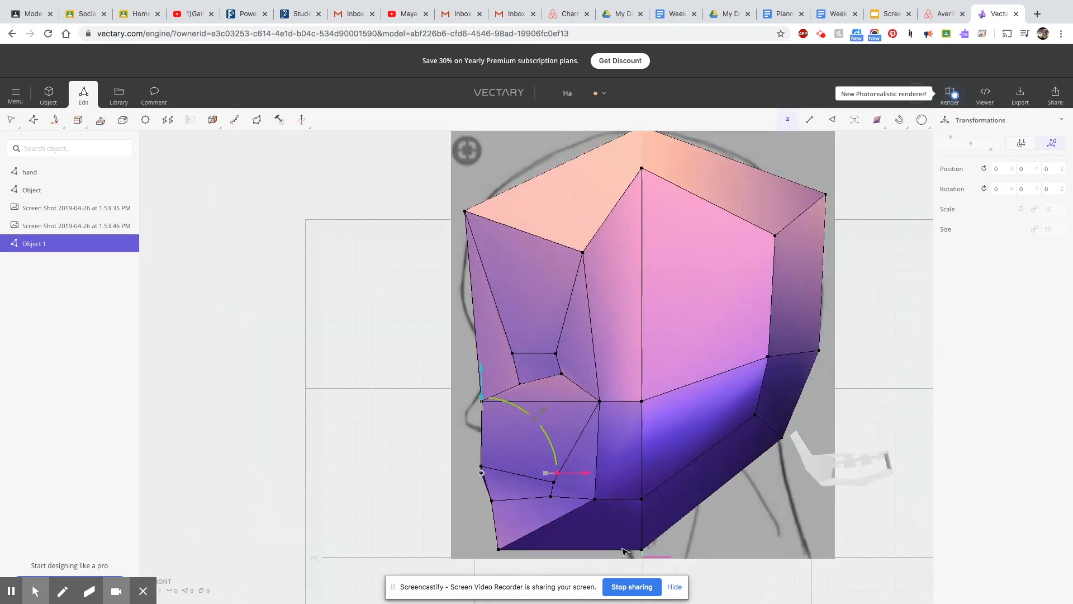
{"action": "left_click", "coordinate": [552, 498], "text": "shift"}
{"action": "left_click", "coordinate": [878, 120]}
{"action": "left_click", "coordinate": [815, 187]}
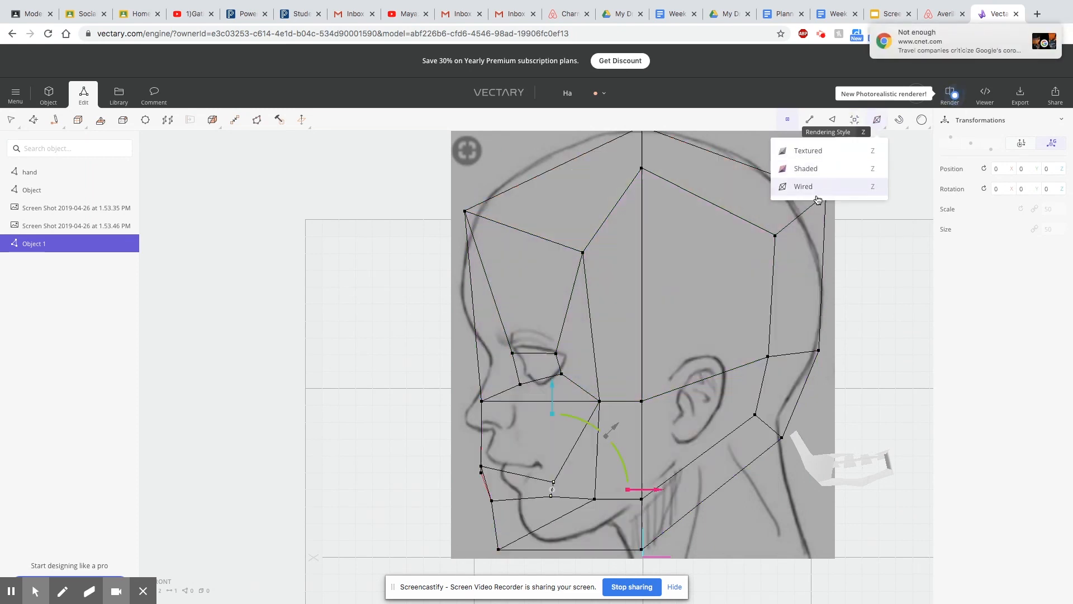
{"action": "mouse_move", "coordinate": [548, 396]}
{"action": "left_mouse_down"}
{"action": "mouse_move", "coordinate": [548, 362]}
{"action": "mouse_move", "coordinate": [548, 379]}
{"action": "left_mouse_up"}
Move the lower-lip vertices back to the profile outline beneath the mouth.
{"action": "left_click_drag", "start_coordinate": [600, 500], "coordinate": [618, 493]}
{"action": "left_click_drag", "start_coordinate": [505, 496], "coordinate": [507, 497]}
{"action": "left_click_drag", "start_coordinate": [596, 501], "coordinate": [621, 495]}
Raise the front upper-lip vertices and shift them onto the lip outline of the profile sketch.
{"action": "right_click_drag", "start_coordinate": [473, 467], "coordinate": [487, 470]}
{"action": "right_click_drag", "start_coordinate": [576, 512], "coordinate": [636, 534]}
{"action": "left_click_drag", "start_coordinate": [477, 469], "coordinate": [485, 476]}
{"action": "left_click_drag", "start_coordinate": [585, 468], "coordinate": [600, 468]}
{"action": "left_click_drag", "start_coordinate": [495, 374], "coordinate": [494, 365]}
{"action": "left_click_drag", "start_coordinate": [591, 458], "coordinate": [583, 458]}
{"action": "left_click_drag", "start_coordinate": [482, 364], "coordinate": [485, 360]}
Adjust the lower-lip vertex and move both mouth-corner vertices forward to the corner of the sketched mouth.
{"action": "left_click", "coordinate": [514, 492]}
{"action": "mouse_move", "coordinate": [512, 398]}
{"action": "left_mouse_down"}
{"action": "mouse_move", "coordinate": [511, 381]}
{"action": "mouse_move", "coordinate": [503, 394]}
{"action": "left_mouse_up"}
{"action": "left_click", "coordinate": [554, 463]}
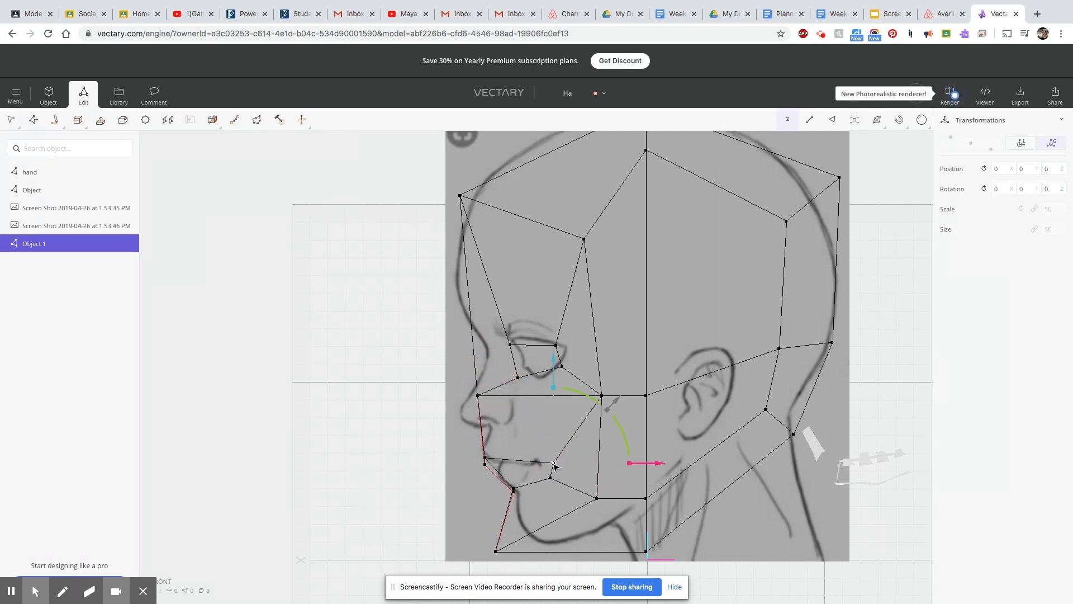
{"action": "left_click", "coordinate": [553, 463]}
{"action": "left_click", "coordinate": [546, 459]}
{"action": "left_click_drag", "start_coordinate": [543, 364], "coordinate": [543, 362]}
{"action": "left_click_drag", "start_coordinate": [543, 476], "coordinate": [540, 482]}
{"action": "left_click_drag", "start_coordinate": [652, 478], "coordinate": [635, 478]}
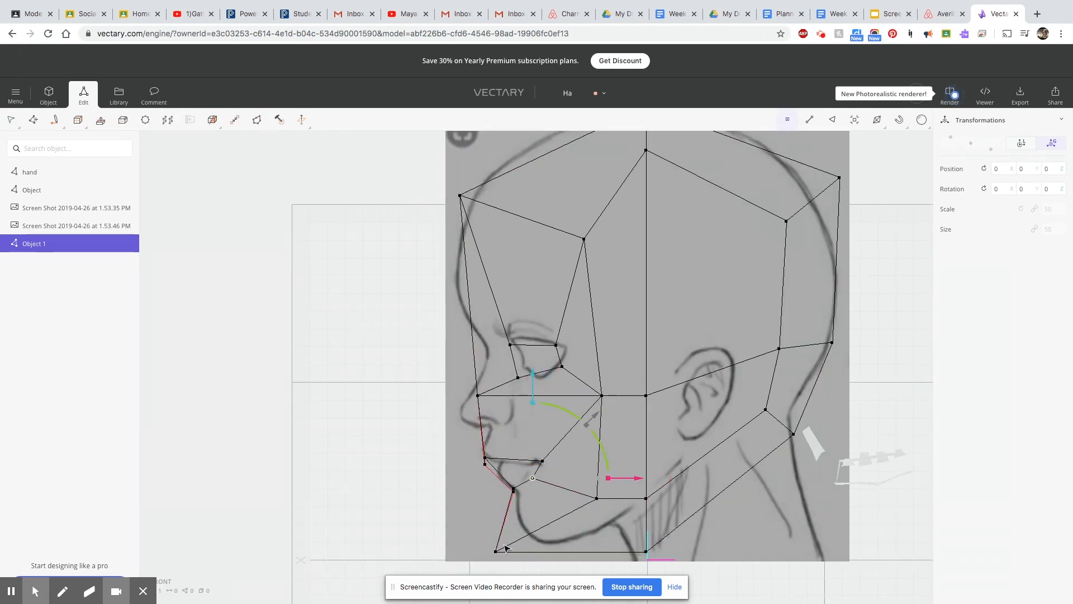
Move the lower front vertices back and up onto the chin outline of the profile sketch.
{"action": "scroll", "coordinate": [619, 533], "scroll_direction": "down", "scroll_amount": 2}
{"action": "left_click", "coordinate": [510, 548]}
{"action": "left_click_drag", "start_coordinate": [608, 547], "coordinate": [638, 544]}
{"action": "left_click_drag", "start_coordinate": [540, 455], "coordinate": [540, 446]}
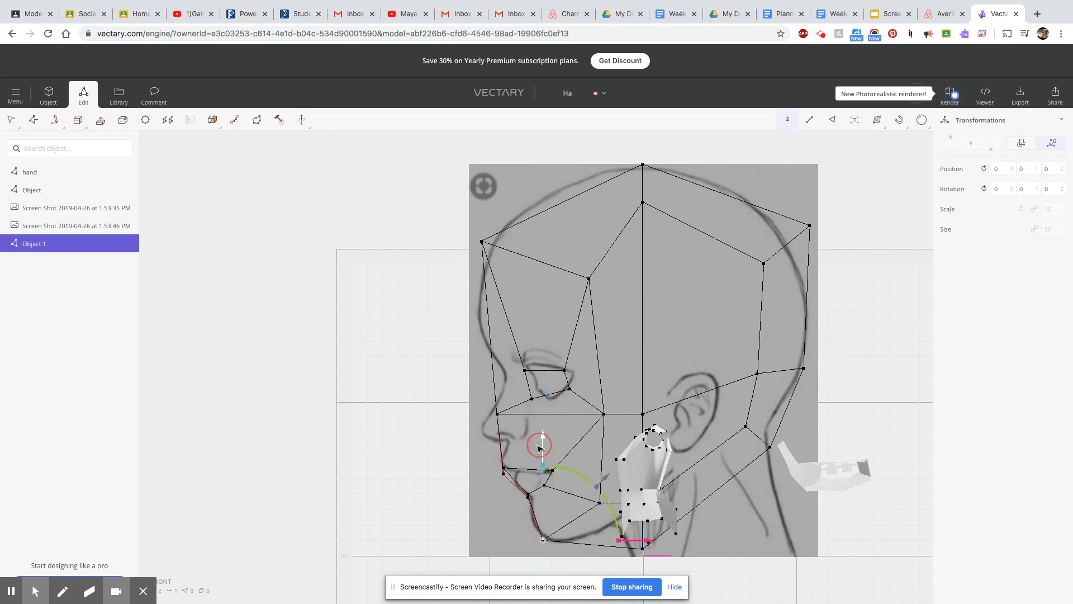
Move the front cheek-level vertices back and up to the nose bridge, and nudge the inner lower eye vertex up and back.
{"action": "left_click_drag", "start_coordinate": [483, 408], "coordinate": [505, 420]}
{"action": "left_click_drag", "start_coordinate": [600, 414], "coordinate": [610, 415]}
{"action": "left_click_drag", "start_coordinate": [508, 322], "coordinate": [506, 303]}
{"action": "left_click_drag", "start_coordinate": [606, 400], "coordinate": [619, 400]}
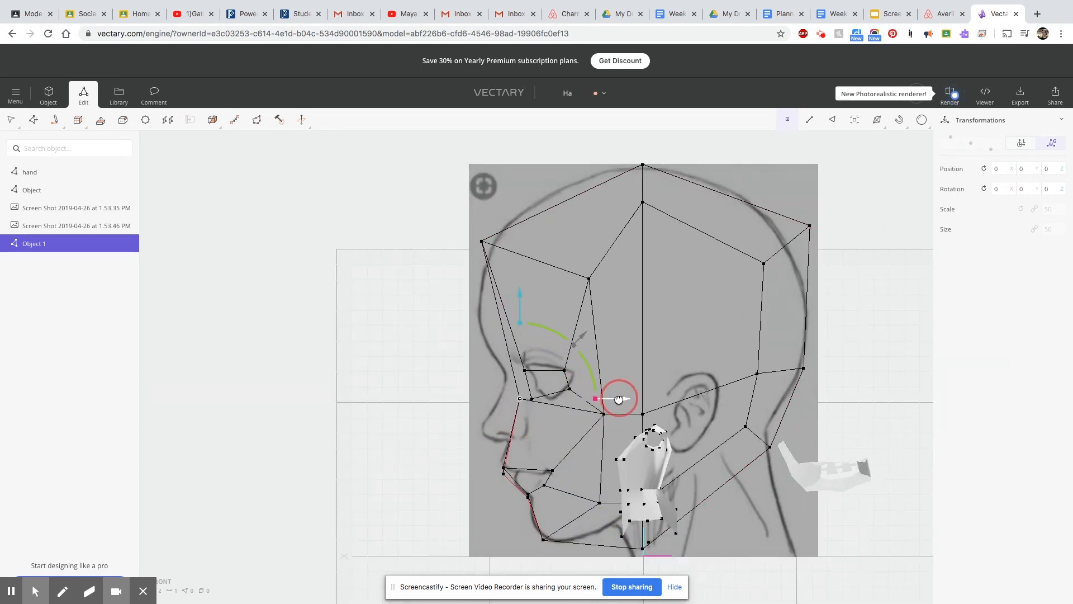
{"action": "left_click_drag", "start_coordinate": [533, 313], "coordinate": [534, 307]}
{"action": "left_click_drag", "start_coordinate": [635, 395], "coordinate": [638, 394]}
Move the upper back vertices inward and down to the head outline of the profile sketch.
{"action": "left_click_drag", "start_coordinate": [803, 236], "coordinate": [816, 223]}
{"action": "left_click_drag", "start_coordinate": [913, 225], "coordinate": [902, 226]}
{"action": "left_click_drag", "start_coordinate": [797, 140], "coordinate": [798, 150]}
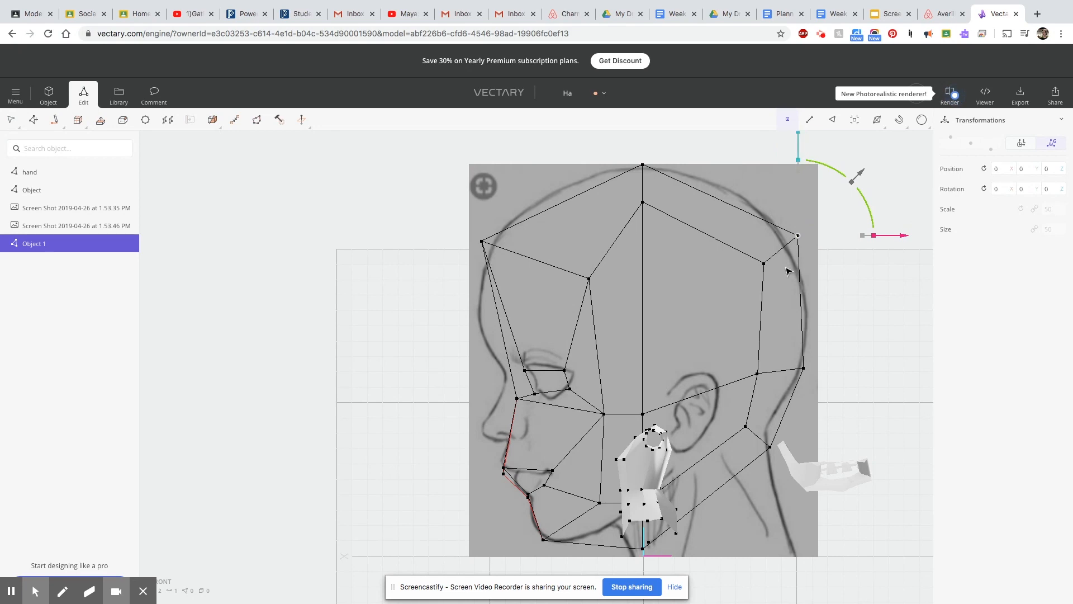
Switch to shaded rendering in the face-on view and move the lower jaw vertices inward toward the sketched jawline.
{"action": "mouse_move", "coordinate": [645, 456]}
{"action": "left_mouse_down"}
{"action": "mouse_move", "coordinate": [642, 432]}
{"action": "mouse_move", "coordinate": [628, 457]}
{"action": "left_mouse_up"}
{"action": "mouse_move", "coordinate": [507, 537]}
{"action": "right_mouse_down"}
{"action": "mouse_move", "coordinate": [489, 567]}
{"action": "mouse_move", "coordinate": [824, 532]}
{"action": "mouse_move", "coordinate": [1004, 535]}
{"action": "right_mouse_up"}
{"action": "mouse_move", "coordinate": [875, 123]}
{"action": "left_click", "coordinate": [812, 172]}
{"action": "mouse_move", "coordinate": [655, 538]}
{"action": "right_mouse_down"}
{"action": "mouse_move", "coordinate": [458, 520]}
{"action": "mouse_move", "coordinate": [632, 513]}
{"action": "mouse_move", "coordinate": [672, 524]}
{"action": "mouse_move", "coordinate": [618, 539]}
{"action": "right_mouse_up"}
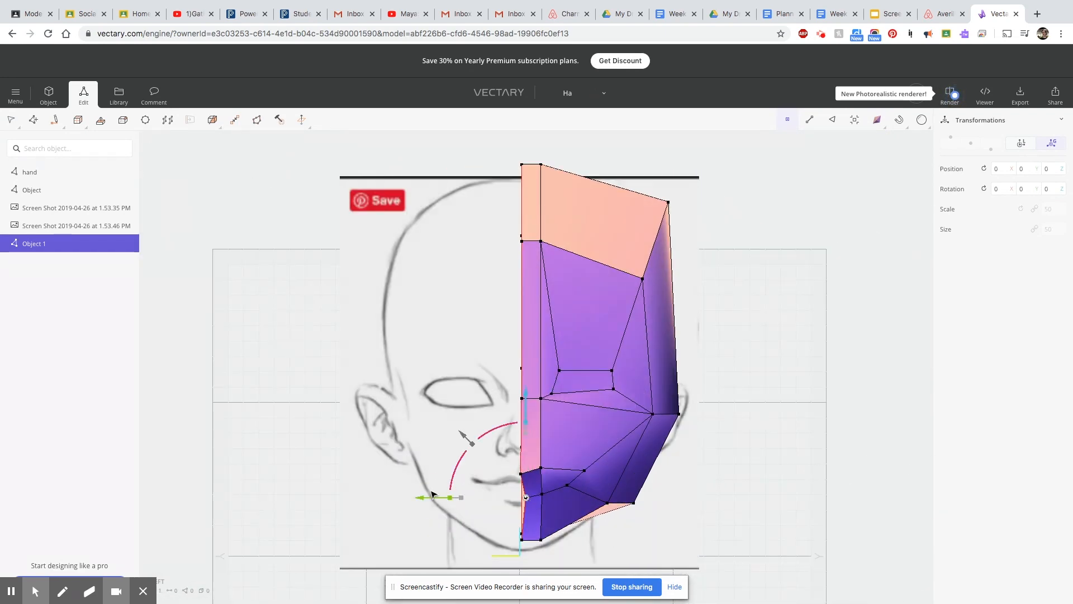
{"action": "scroll", "coordinate": [719, 537], "scroll_direction": "down", "scroll_amount": 1}
{"action": "left_click_drag", "start_coordinate": [637, 504], "coordinate": [622, 503]}
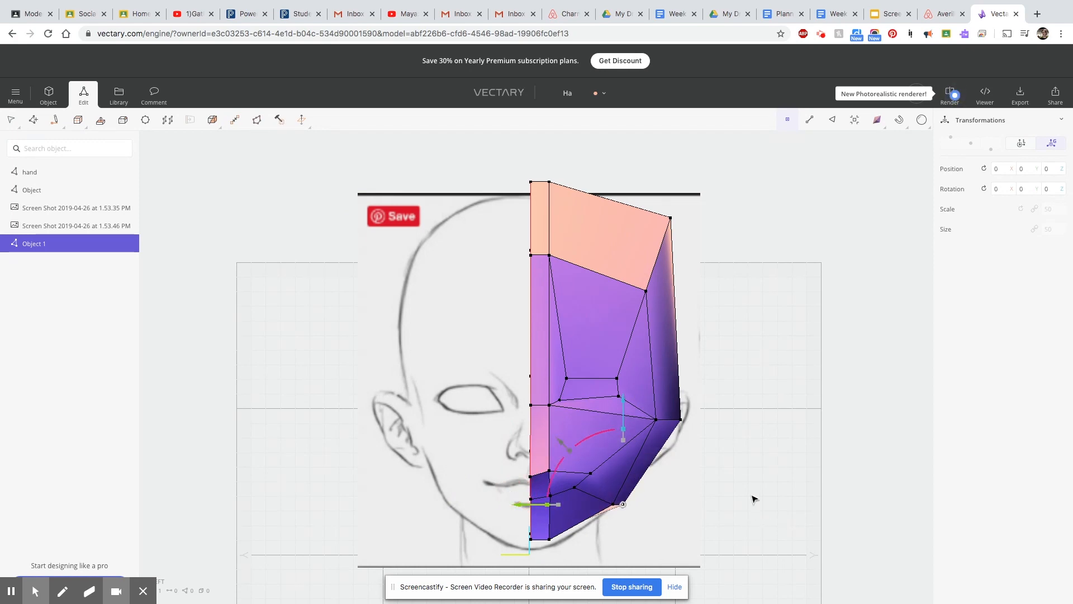
Draw a horizontal cut line from the face's centre edge across the eye inset toward the side of the head.
{"action": "mouse_move", "coordinate": [743, 508]}
{"action": "right_mouse_down"}
{"action": "mouse_move", "coordinate": [695, 532]}
{"action": "mouse_move", "coordinate": [762, 518]}
{"action": "mouse_move", "coordinate": [652, 517]}
{"action": "mouse_move", "coordinate": [697, 515]}
{"action": "mouse_move", "coordinate": [635, 503]}
{"action": "mouse_move", "coordinate": [512, 421]}
{"action": "right_mouse_up"}
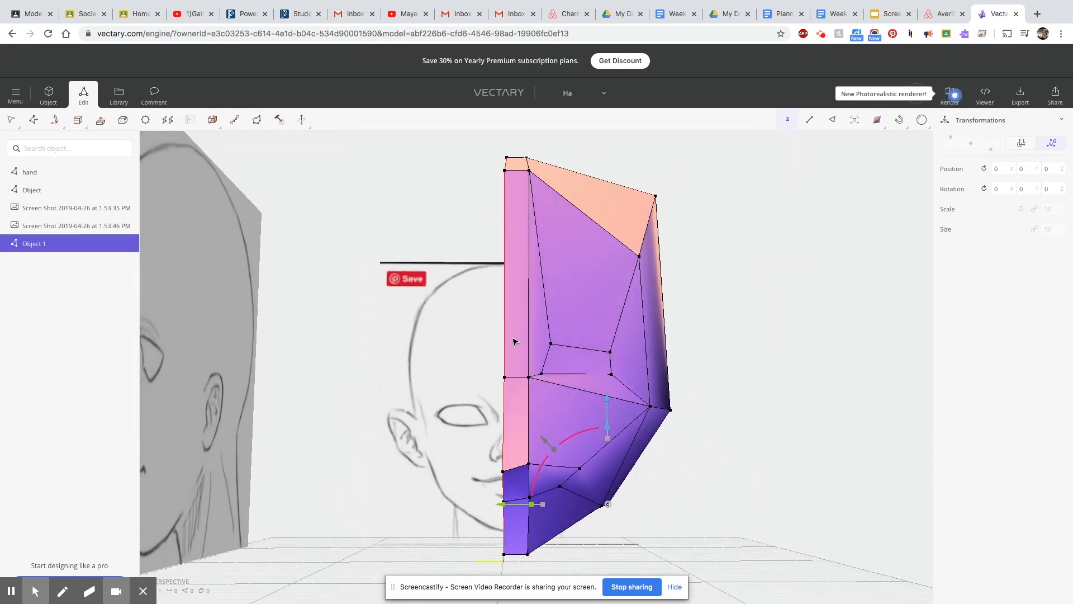
{"action": "left_click", "coordinate": [103, 124]}
{"action": "scroll", "coordinate": [526, 376], "scroll_direction": "up", "scroll_amount": 2}
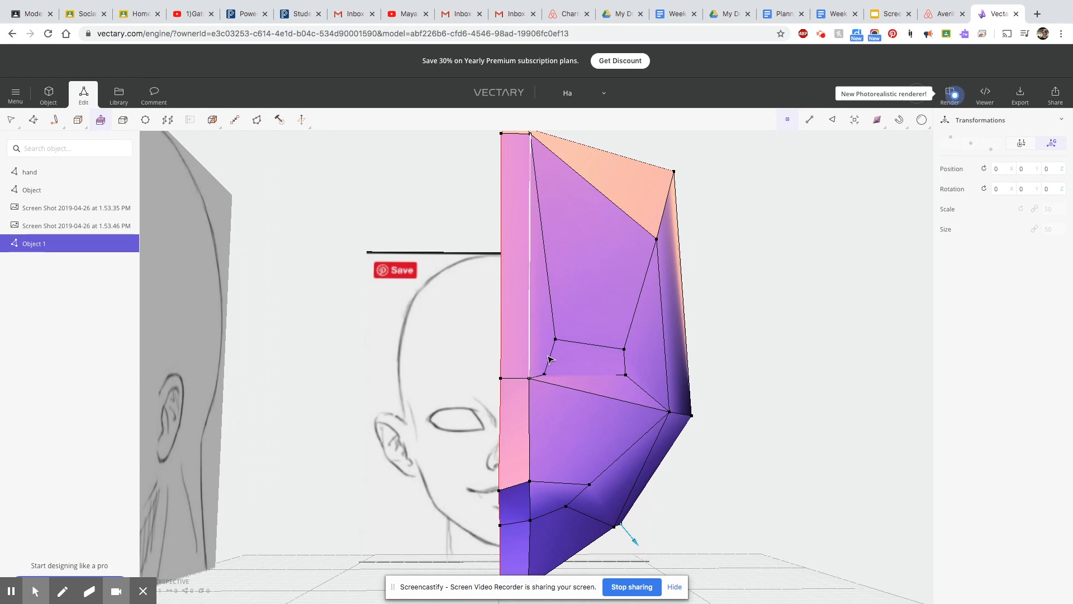
{"action": "scroll", "coordinate": [599, 384], "scroll_direction": "up", "scroll_amount": 1}
{"action": "mouse_move", "coordinate": [60, 119]}
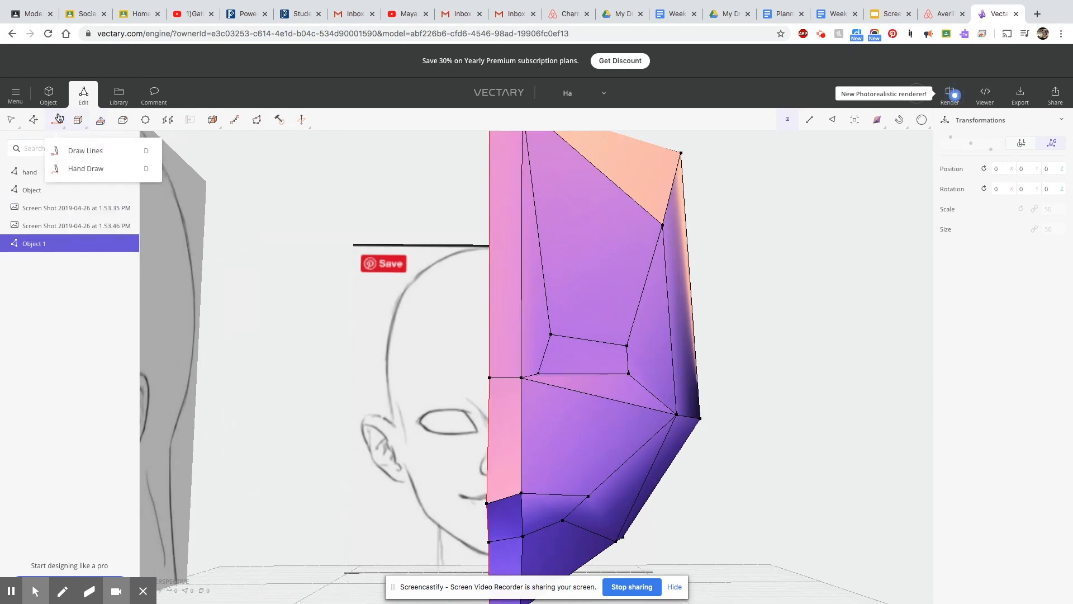
{"action": "left_click", "coordinate": [85, 150]}
{"action": "left_click", "coordinate": [491, 353]}
{"action": "left_click", "coordinate": [543, 355]}
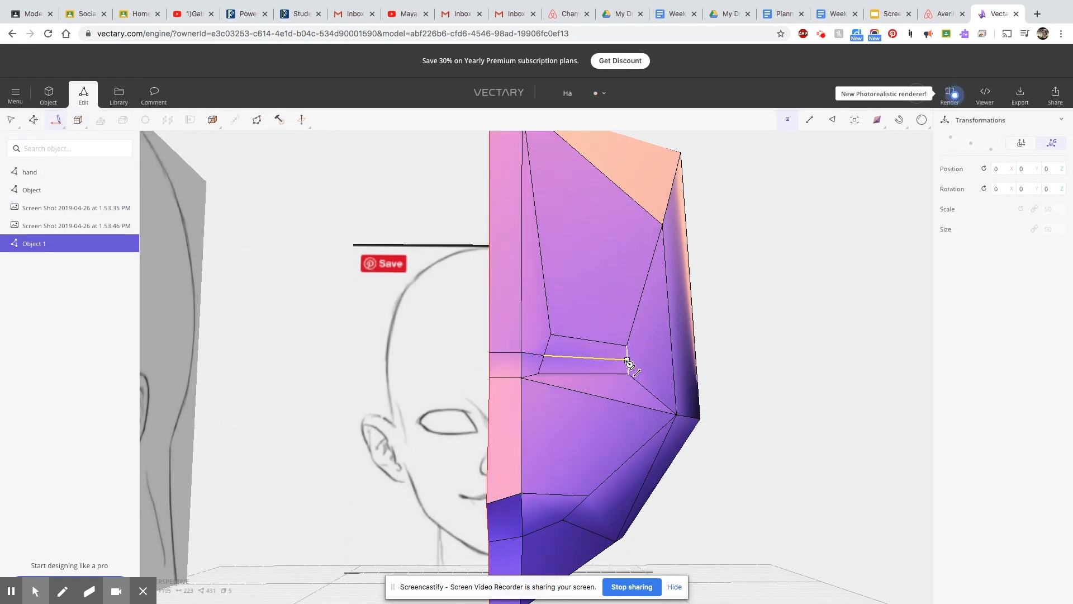
{"action": "right_click_drag", "start_coordinate": [674, 363], "coordinate": [727, 402]}
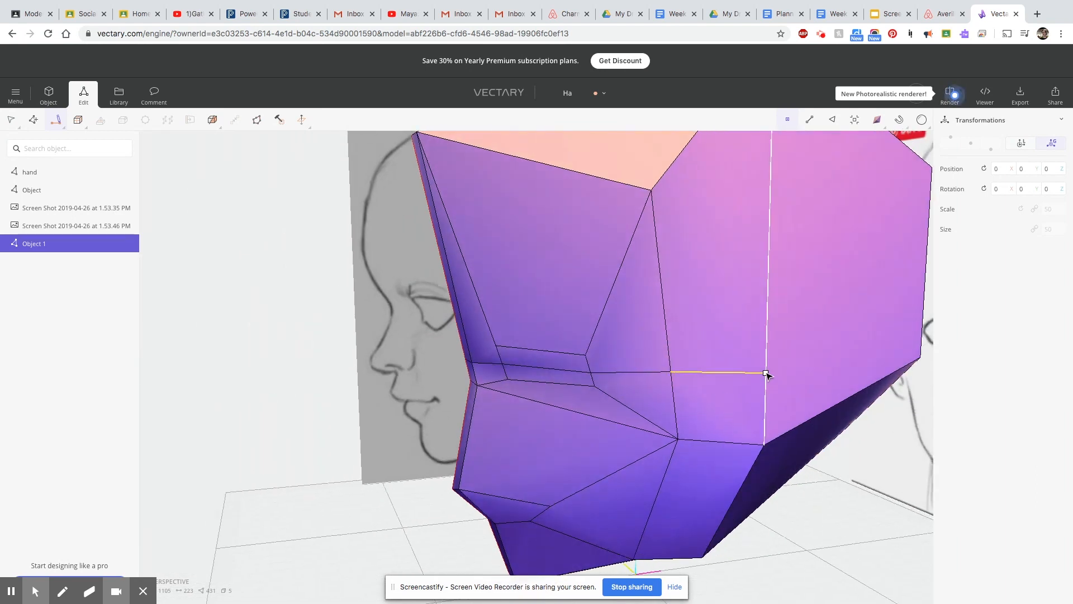
Continue the horizontal cut line around the side and back of the head to the rear centre edge.
{"action": "left_click", "coordinate": [766, 371]}
{"action": "left_click", "coordinate": [922, 311]}
{"action": "right_click_drag", "start_coordinate": [916, 474], "coordinate": [788, 410]}
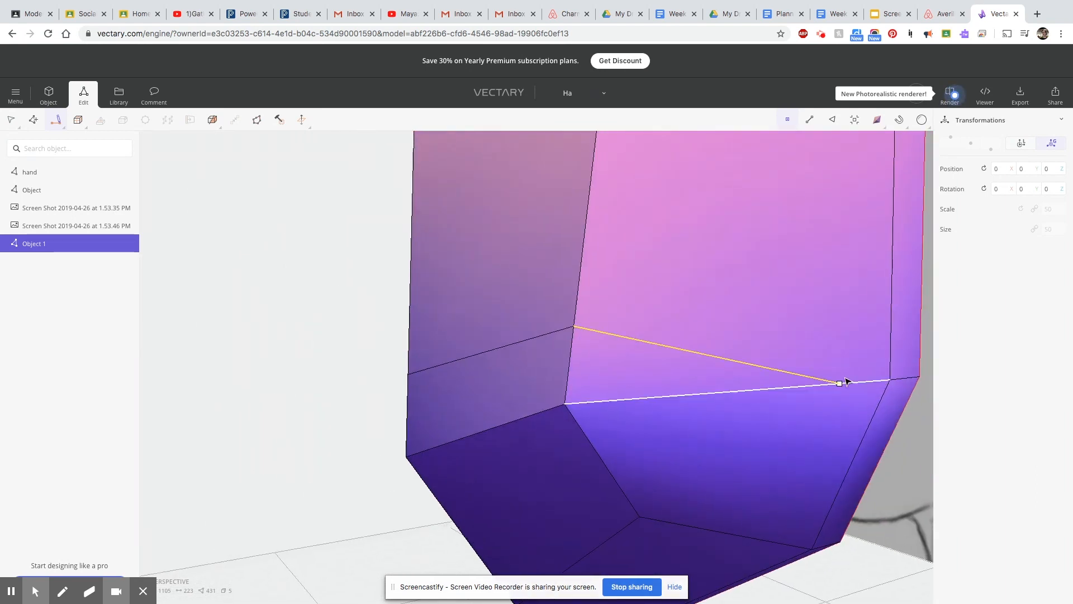
{"action": "left_click", "coordinate": [892, 299]}
{"action": "left_click", "coordinate": [922, 299]}
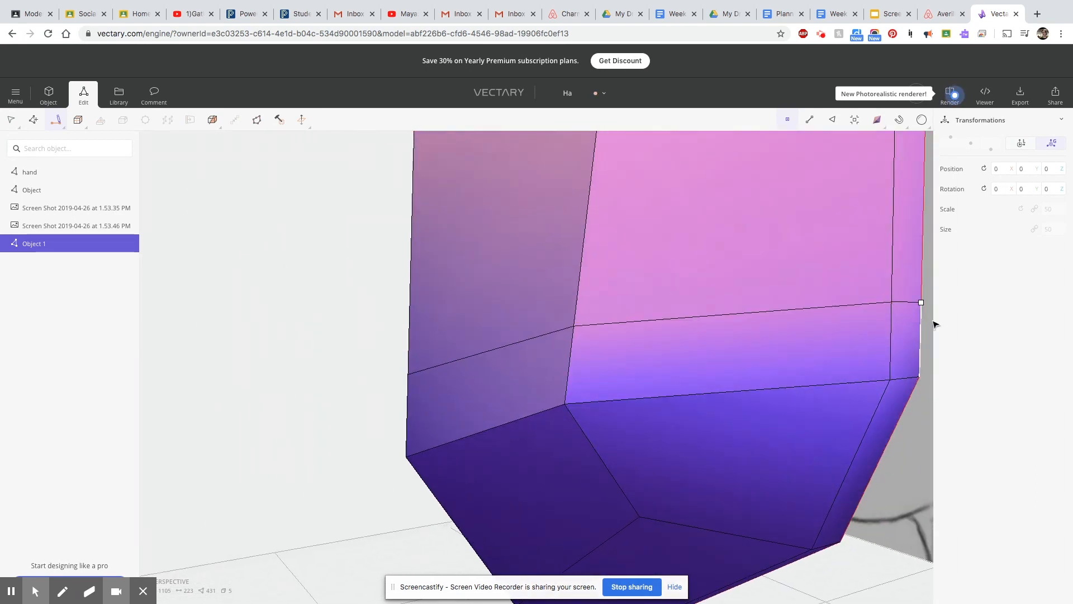
{"action": "scroll", "coordinate": [777, 375], "scroll_direction": "down", "scroll_amount": 5}
{"action": "key", "text": "Escape"}
Draw a vertical cut line from the eye's upper edge over the forehead and crown and down the back of the head.
{"action": "right_click_drag", "start_coordinate": [423, 441], "coordinate": [342, 515]}
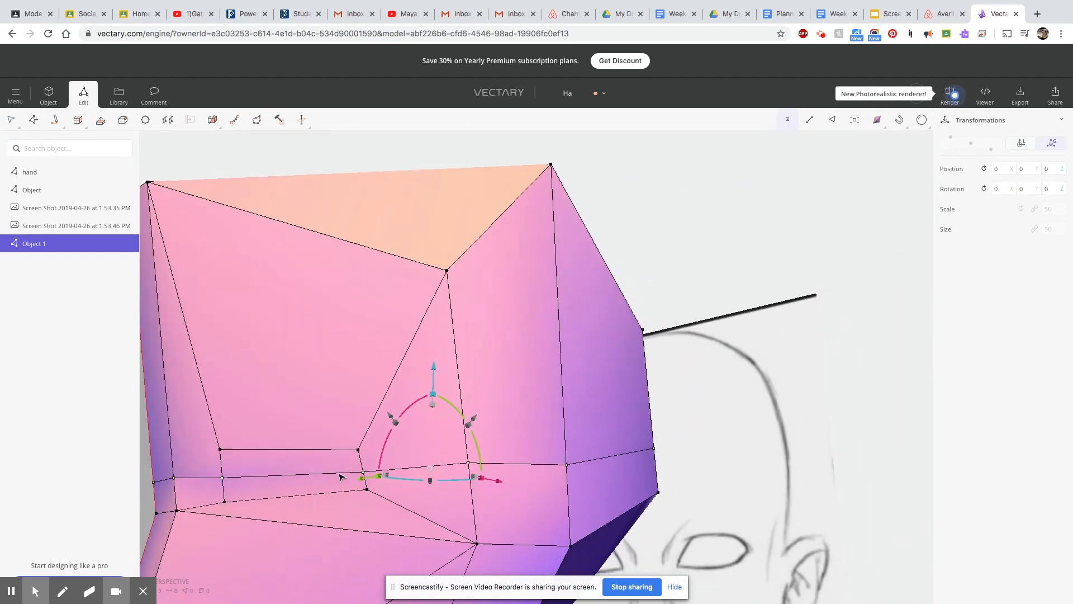
{"action": "scroll", "coordinate": [330, 474], "scroll_direction": "down", "scroll_amount": 5}
{"action": "right_click_drag", "start_coordinate": [285, 553], "coordinate": [240, 331]}
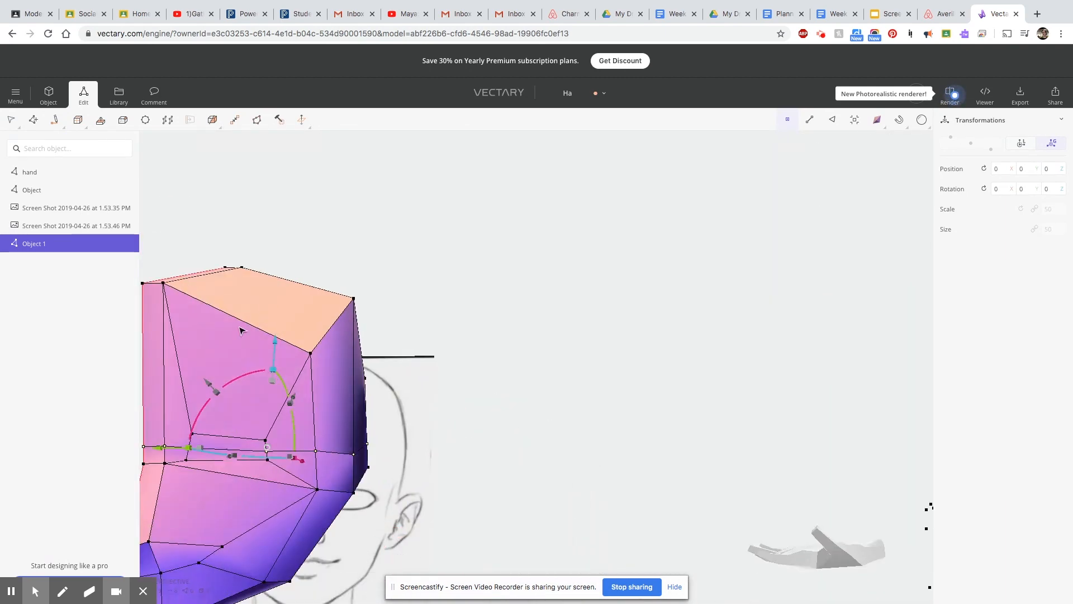
{"action": "scroll", "coordinate": [203, 600], "scroll_direction": "up", "scroll_amount": 2}
{"action": "scroll", "coordinate": [230, 498], "scroll_direction": "down", "scroll_amount": 2}
{"action": "left_click", "coordinate": [56, 119]}
{"action": "scroll", "coordinate": [266, 486], "scroll_direction": "up", "scroll_amount": 2}
{"action": "mouse_move", "coordinate": [267, 487]}
{"action": "right_mouse_down"}
{"action": "mouse_move", "coordinate": [282, 538]}
{"action": "mouse_move", "coordinate": [192, 407]}
{"action": "mouse_move", "coordinate": [733, 460]}
{"action": "mouse_move", "coordinate": [778, 530]}
{"action": "mouse_move", "coordinate": [264, 437]}
{"action": "right_mouse_up"}
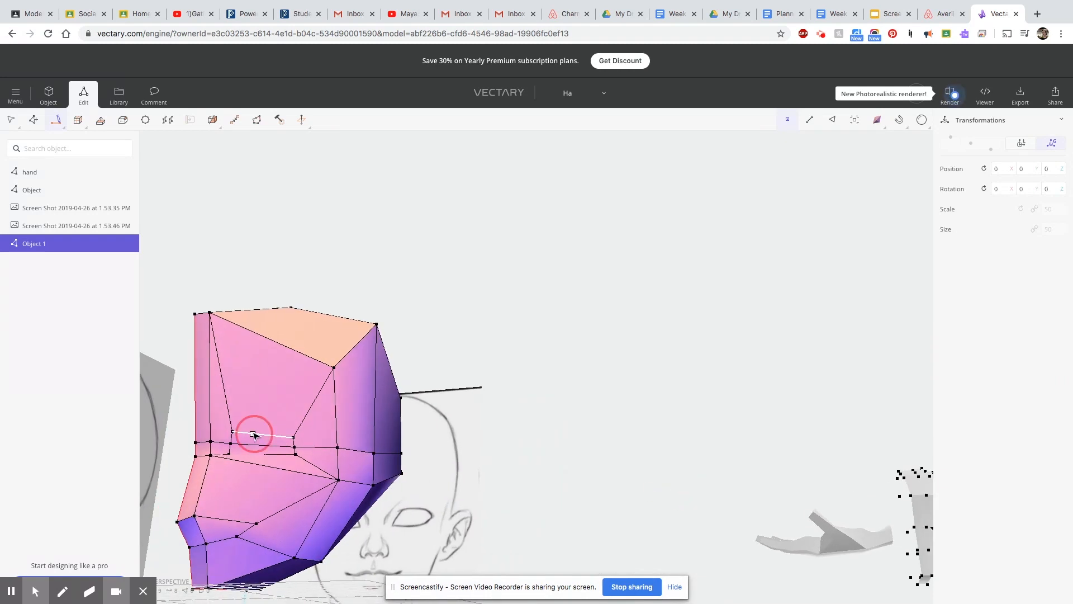
{"action": "right_click_drag", "start_coordinate": [308, 317], "coordinate": [258, 257]}
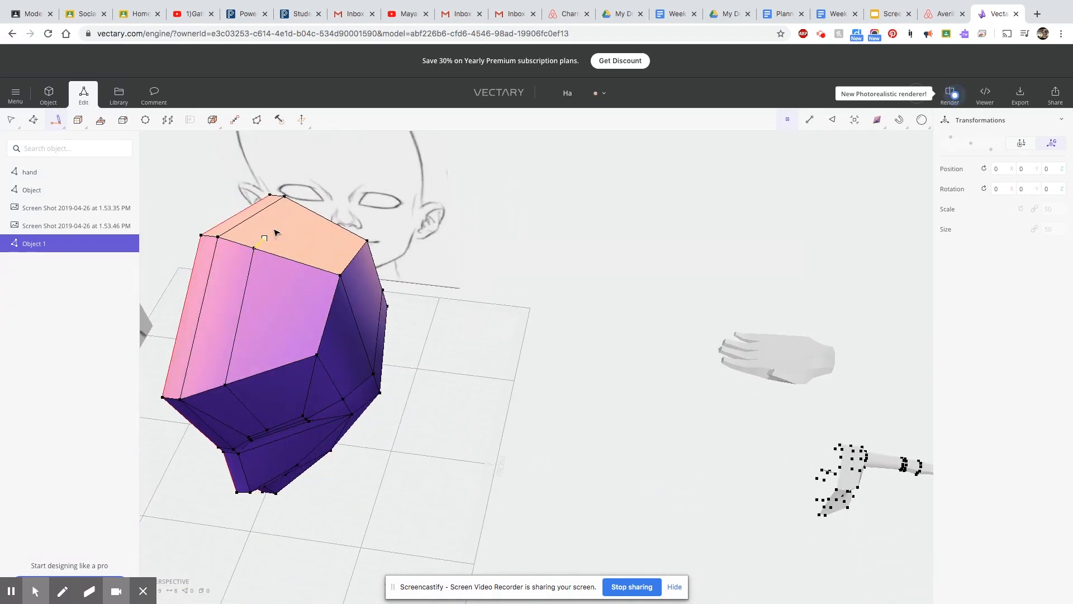
{"action": "left_click", "coordinate": [310, 211]}
{"action": "right_click_drag", "start_coordinate": [473, 330], "coordinate": [58, 253]}
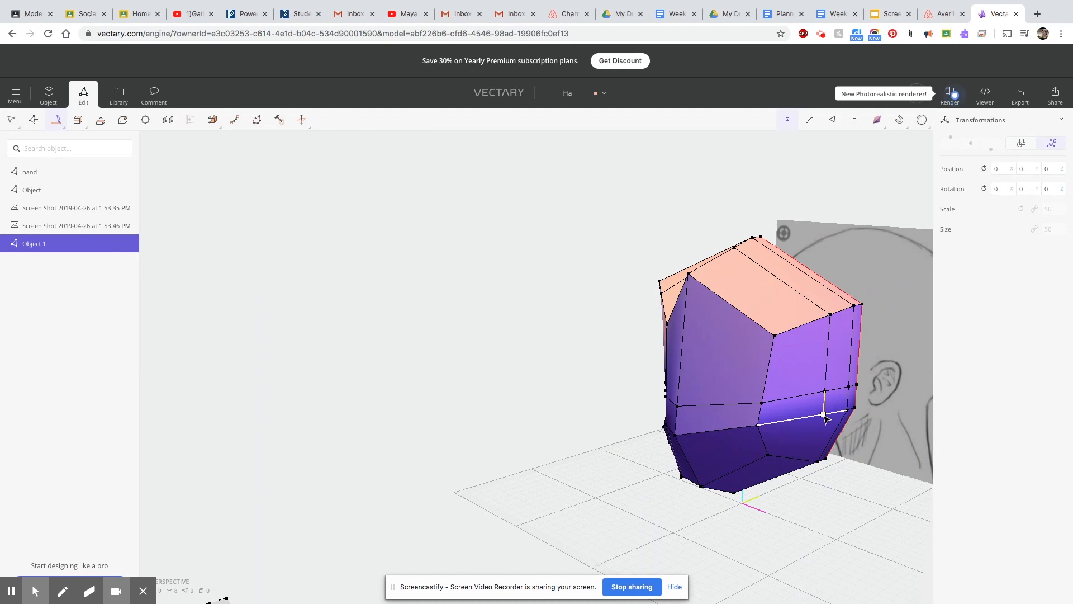
Continue the vertical cut line under the head and up through the chin and mouth to close at the eye's upper edge.
{"action": "right_click_drag", "start_coordinate": [870, 584], "coordinate": [858, 519]}
{"action": "left_click", "coordinate": [759, 584]}
{"action": "right_click_drag", "start_coordinate": [774, 581], "coordinate": [999, 580]}
{"action": "right_click_drag", "start_coordinate": [498, 517], "coordinate": [533, 345]}
{"action": "left_click", "coordinate": [380, 356]}
{"action": "right_click_drag", "start_coordinate": [384, 387], "coordinate": [554, 491]}
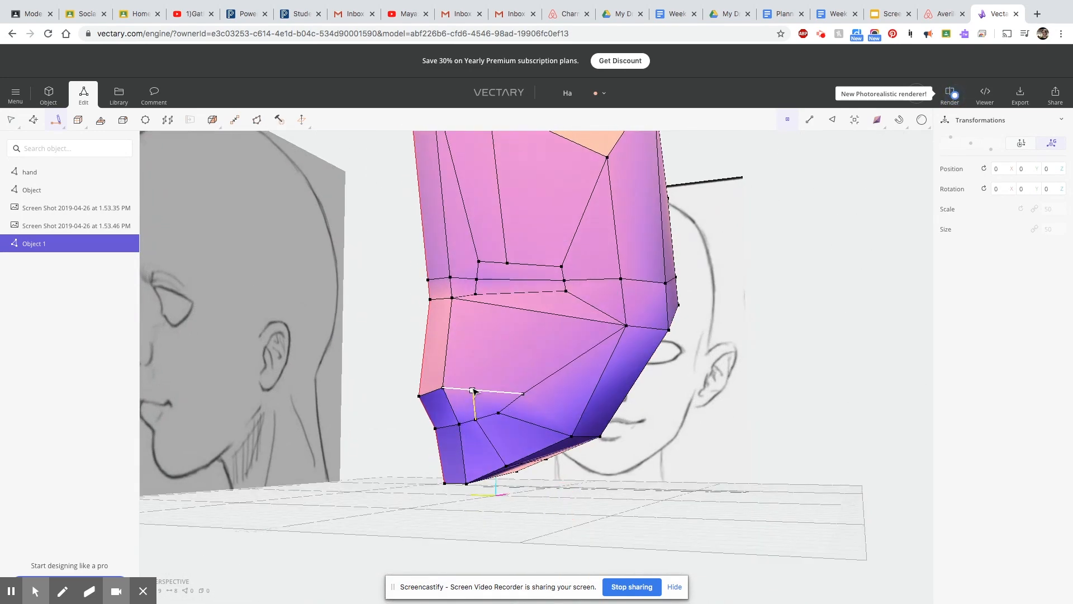
{"action": "left_click", "coordinate": [504, 307]}
{"action": "left_click", "coordinate": [507, 294]}
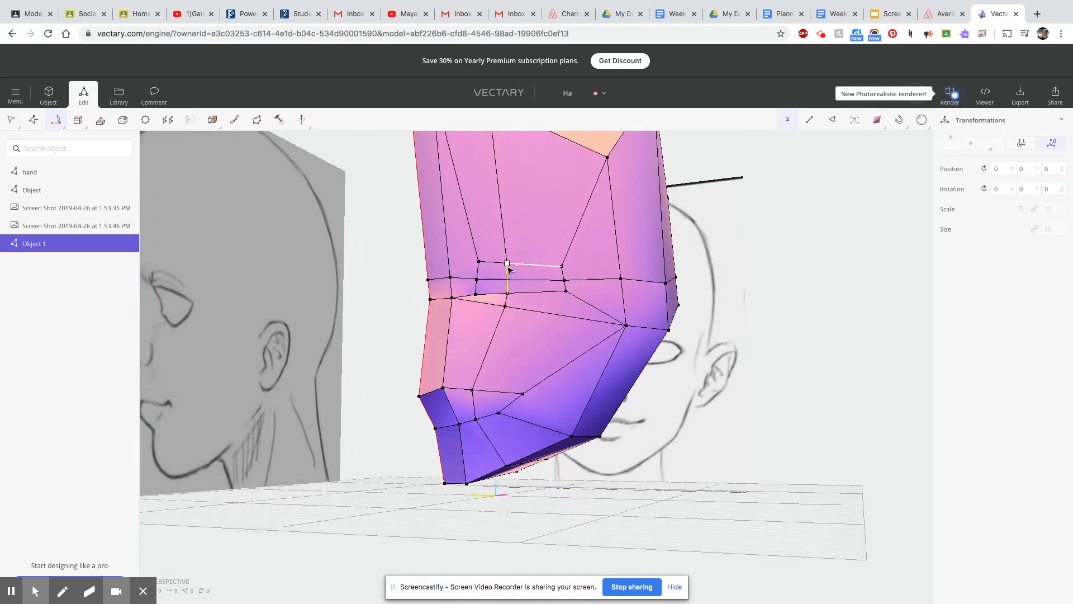
{"action": "key", "text": "Return"}
Turn off snapping and move the inner upper eye vertex back into the face.
{"action": "scroll", "coordinate": [659, 409], "scroll_direction": "down", "scroll_amount": 2}
{"action": "right_click_drag", "start_coordinate": [751, 467], "coordinate": [557, 510]}
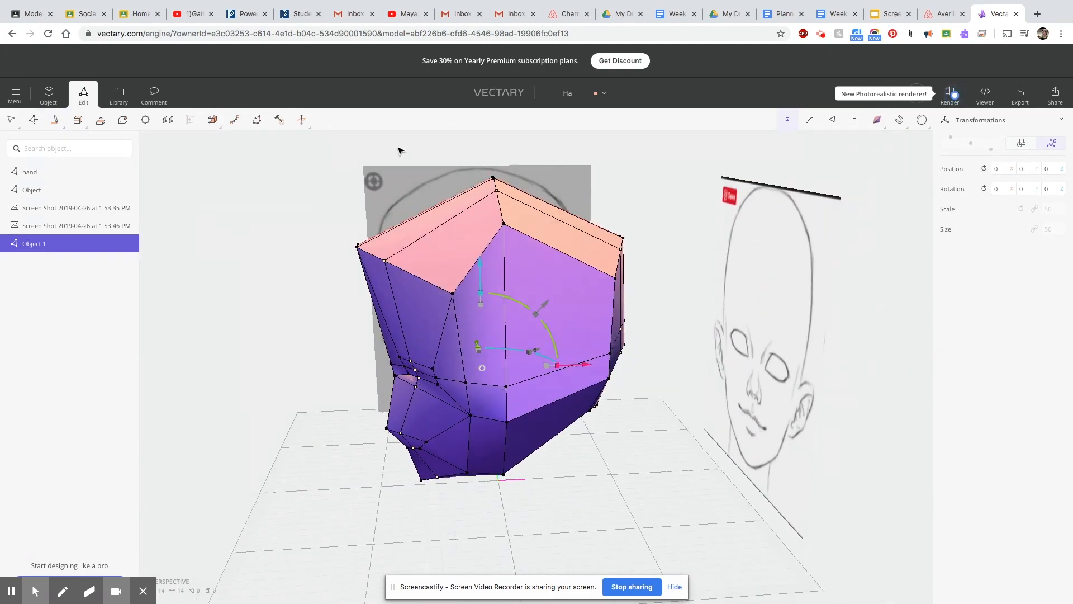
{"action": "right_click_drag", "start_coordinate": [366, 521], "coordinate": [499, 495]}
{"action": "scroll", "coordinate": [508, 485], "scroll_direction": "up", "scroll_amount": 5}
{"action": "left_click", "coordinate": [485, 272]}
{"action": "left_click", "coordinate": [899, 119]}
{"action": "left_click", "coordinate": [486, 271]}
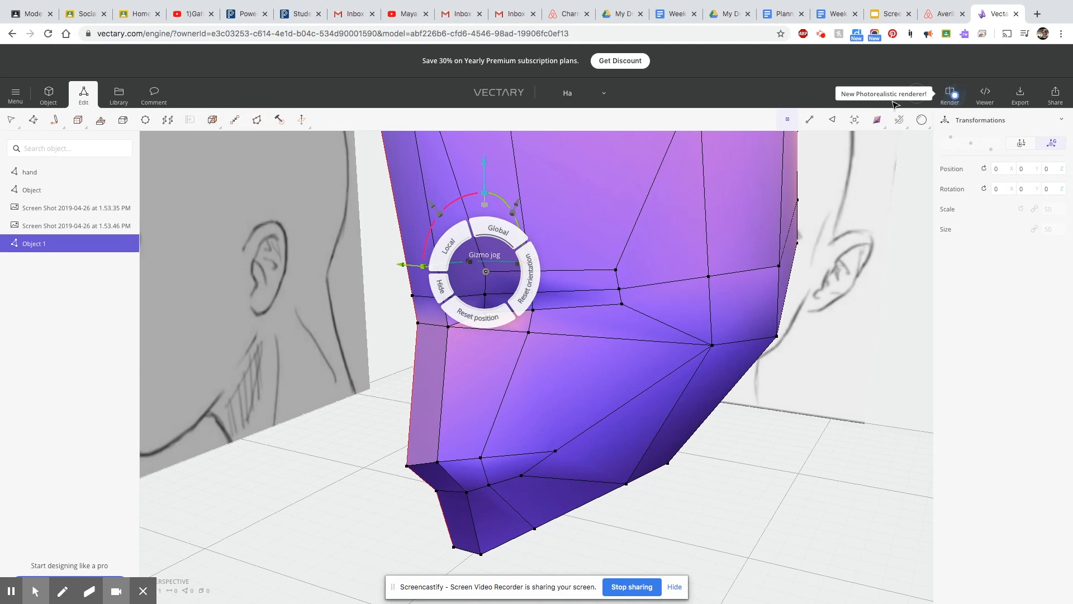
{"action": "mouse_move", "coordinate": [902, 121]}
{"action": "right_click_drag", "start_coordinate": [733, 291], "coordinate": [414, 352]}
{"action": "left_click_drag", "start_coordinate": [183, 144], "coordinate": [213, 202]}
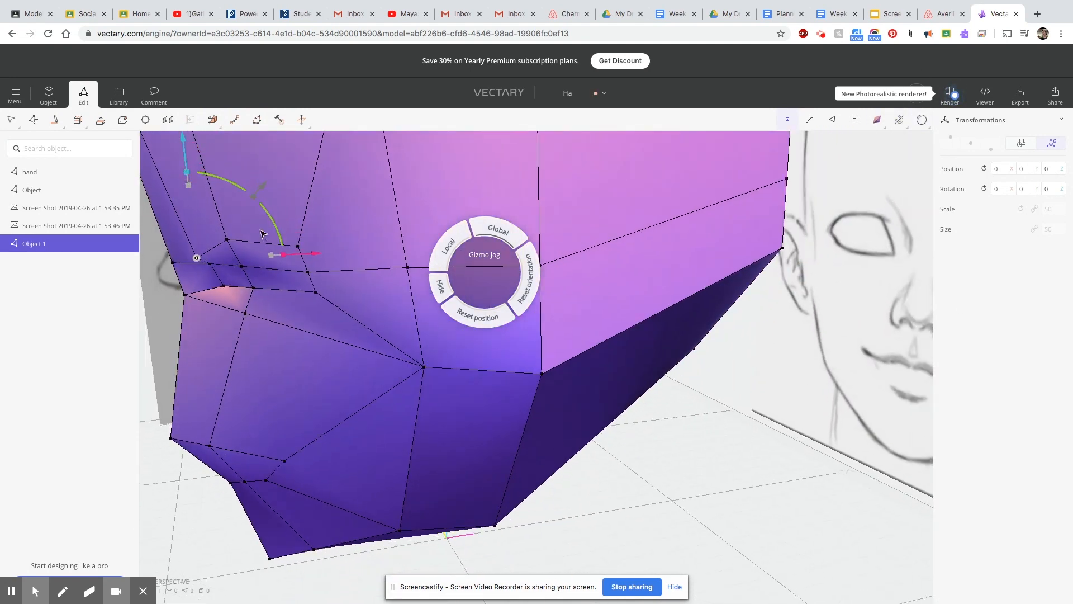
{"action": "left_click_drag", "start_coordinate": [295, 258], "coordinate": [307, 256]}
Shift further eye-inset vertices back and down to shape the eye socket.
{"action": "right_click_drag", "start_coordinate": [319, 268], "coordinate": [411, 280]}
{"action": "right_click_drag", "start_coordinate": [407, 370], "coordinate": [347, 367]}
{"action": "left_click_drag", "start_coordinate": [265, 287], "coordinate": [281, 289]}
{"action": "right_click_drag", "start_coordinate": [302, 376], "coordinate": [180, 370]}
{"action": "left_click_drag", "start_coordinate": [143, 182], "coordinate": [145, 189]}
{"action": "right_click_drag", "start_coordinate": [321, 344], "coordinate": [475, 346]}
{"action": "left_click_drag", "start_coordinate": [473, 254], "coordinate": [472, 269]}
Nudge one inner eye vertex forward and the neighbouring one up.
{"action": "right_click_drag", "start_coordinate": [721, 433], "coordinate": [316, 352]}
{"action": "left_click", "coordinate": [162, 253]}
{"action": "left_click_drag", "start_coordinate": [279, 256], "coordinate": [273, 256]}
{"action": "left_click", "coordinate": [209, 276]}
{"action": "left_click_drag", "start_coordinate": [203, 185], "coordinate": [202, 178]}
Lower the two lower-eyelid vertices toward the sketched eye in the face-on wireframe view.
{"action": "right_click_drag", "start_coordinate": [317, 273], "coordinate": [532, 336]}
{"action": "mouse_move", "coordinate": [642, 401]}
{"action": "right_mouse_down"}
{"action": "mouse_move", "coordinate": [355, 300]}
{"action": "mouse_move", "coordinate": [592, 448]}
{"action": "mouse_move", "coordinate": [378, 444]}
{"action": "mouse_move", "coordinate": [150, 457]}
{"action": "mouse_move", "coordinate": [269, 375]}
{"action": "right_mouse_up"}
{"action": "left_click", "coordinate": [827, 157]}
{"action": "right_click_drag", "start_coordinate": [289, 558], "coordinate": [227, 537]}
{"action": "scroll", "coordinate": [233, 317], "scroll_direction": "up", "scroll_amount": 10}
{"action": "left_click_drag", "start_coordinate": [292, 303], "coordinate": [260, 309]}
{"action": "scroll", "coordinate": [471, 383], "scroll_direction": "down", "scroll_amount": 5}
{"action": "mouse_move", "coordinate": [472, 384]}
{"action": "right_mouse_down"}
{"action": "mouse_move", "coordinate": [436, 391]}
{"action": "mouse_move", "coordinate": [837, 419]}
{"action": "mouse_move", "coordinate": [856, 367]}
{"action": "right_mouse_up"}
{"action": "scroll", "coordinate": [856, 363], "scroll_direction": "down", "scroll_amount": 5}
{"action": "left_click", "coordinate": [877, 120]}
{"action": "mouse_move", "coordinate": [797, 297]}
{"action": "right_mouse_down"}
{"action": "mouse_move", "coordinate": [843, 335]}
{"action": "mouse_move", "coordinate": [810, 384]}
{"action": "mouse_move", "coordinate": [787, 338]}
{"action": "mouse_move", "coordinate": [913, 398]}
{"action": "mouse_move", "coordinate": [757, 412]}
{"action": "right_mouse_up"}
{"action": "scroll", "coordinate": [726, 359], "scroll_direction": "up", "scroll_amount": 3}
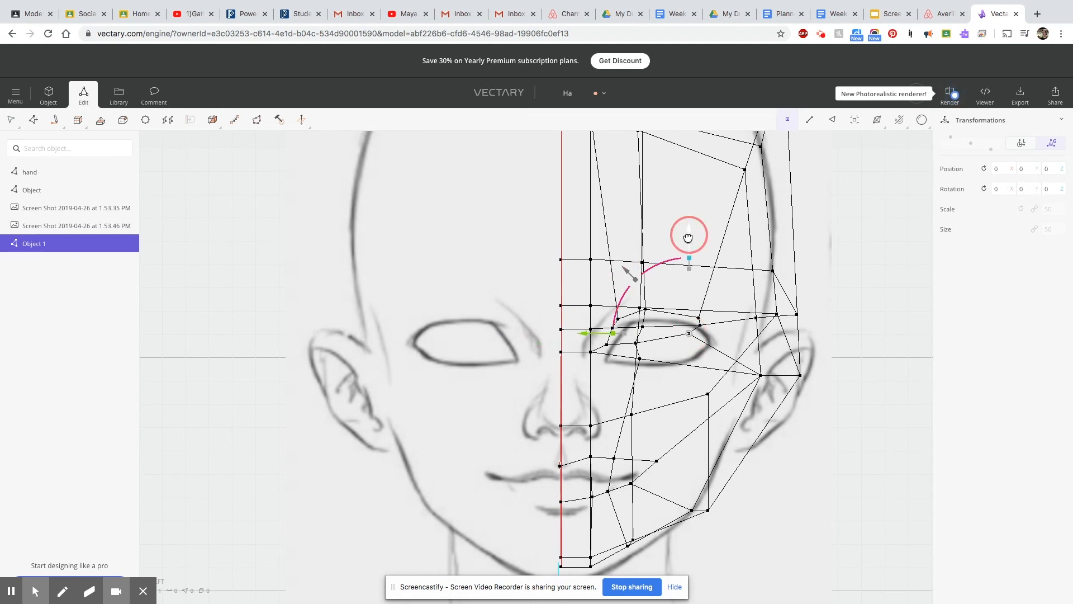
{"action": "left_click", "coordinate": [635, 344]}
{"action": "left_click_drag", "start_coordinate": [632, 258], "coordinate": [632, 267]}
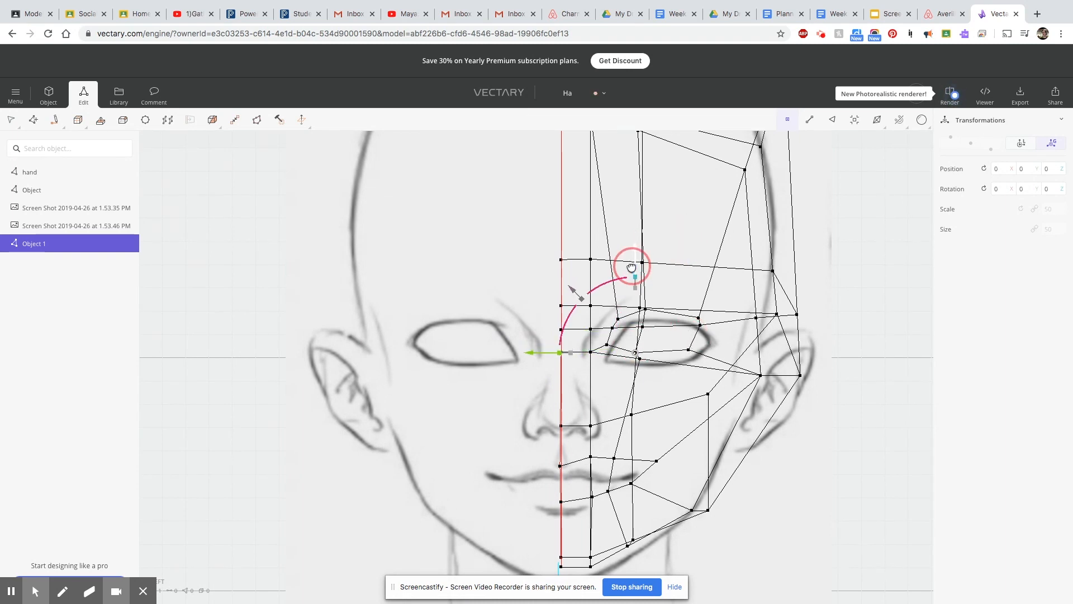
Move the outer eye-corner vertex outward and down, and lower the upper-eyelid vertices onto the sketched eye outline.
{"action": "left_click_drag", "start_coordinate": [622, 326], "coordinate": [638, 327]}
{"action": "mouse_move", "coordinate": [716, 235]}
{"action": "left_mouse_down"}
{"action": "mouse_move", "coordinate": [713, 249]}
{"action": "mouse_move", "coordinate": [701, 239]}
{"action": "left_mouse_up"}
{"action": "left_click", "coordinate": [699, 319]}
{"action": "left_click", "coordinate": [646, 309]}
{"action": "left_click_drag", "start_coordinate": [646, 218], "coordinate": [645, 225]}
Select the inner-corner, centre and lower-eyelid vertices together and move them down to match the sketched eye.
{"action": "left_click", "coordinate": [617, 319]}
{"action": "left_click", "coordinate": [612, 328], "text": "shift"}
{"action": "left_click", "coordinate": [607, 345], "text": "shift"}
{"action": "left_click", "coordinate": [591, 352], "text": "shift"}
{"action": "left_click", "coordinate": [636, 354], "text": "shift"}
{"action": "left_click", "coordinate": [640, 359], "text": "shift"}
{"action": "left_click", "coordinate": [643, 327], "text": "shift"}
{"action": "left_click", "coordinate": [689, 350], "text": "shift"}
{"action": "left_click_drag", "start_coordinate": [629, 240], "coordinate": [630, 254]}
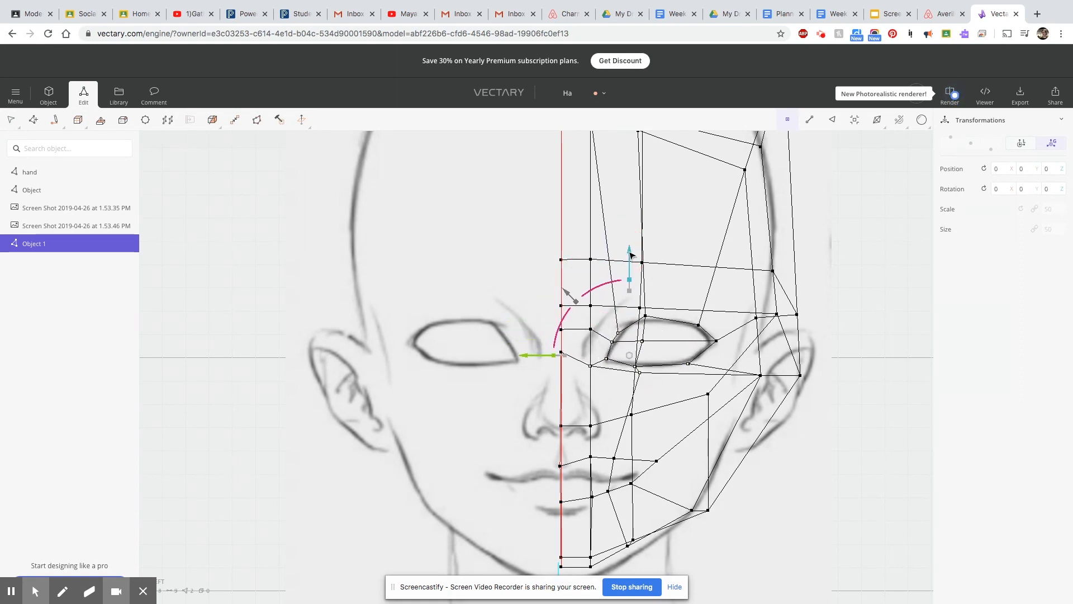
Move the side vertices at cheek, temple and jaw level inward toward the sketched face outline.
{"action": "left_click_drag", "start_coordinate": [827, 370], "coordinate": [661, 374]}
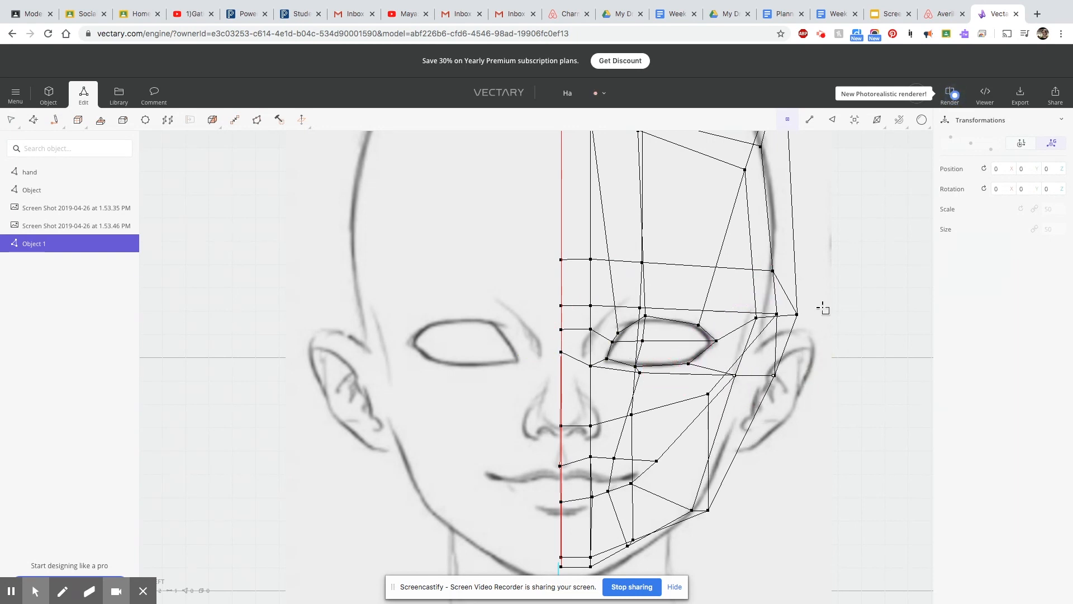
{"action": "left_click_drag", "start_coordinate": [752, 326], "coordinate": [751, 326]}
{"action": "left_click_drag", "start_coordinate": [687, 317], "coordinate": [679, 317]}
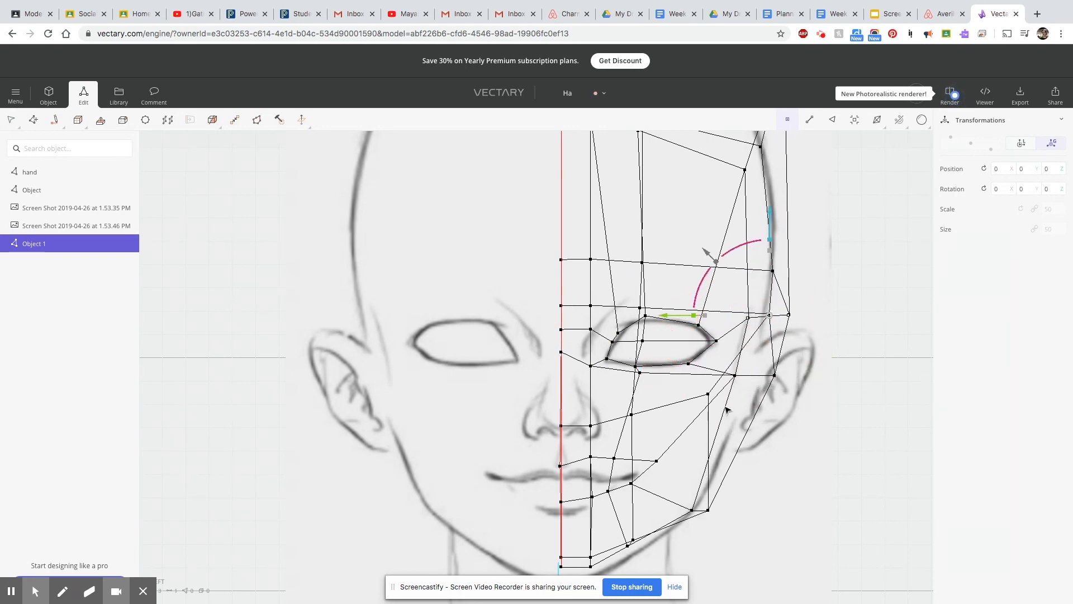
{"action": "left_click", "coordinate": [708, 513]}
{"action": "left_click_drag", "start_coordinate": [648, 451], "coordinate": [641, 448]}
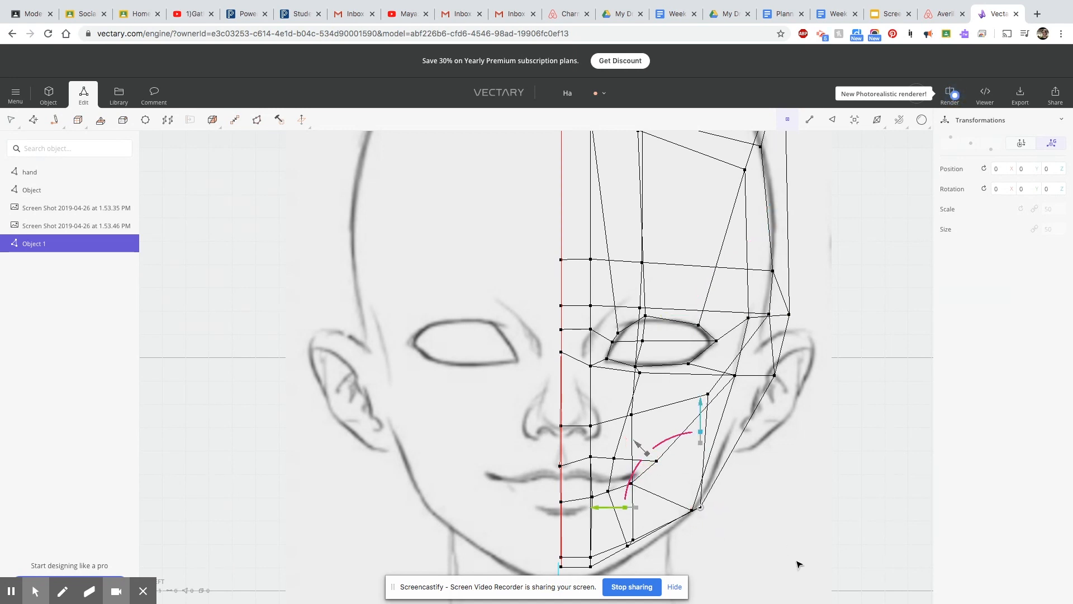
{"action": "middle_click_drag", "start_coordinate": [799, 566], "coordinate": [771, 563]}
Return to shaded rendering and shift the middle lower-eyelid vertex slightly outward.
{"action": "left_click", "coordinate": [877, 121]}
{"action": "left_click", "coordinate": [822, 171]}
{"action": "scroll", "coordinate": [836, 413], "scroll_direction": "down", "scroll_amount": 1}
{"action": "middle_click_drag", "start_coordinate": [828, 463], "coordinate": [798, 425]}
{"action": "scroll", "coordinate": [604, 322], "scroll_direction": "up", "scroll_amount": 5}
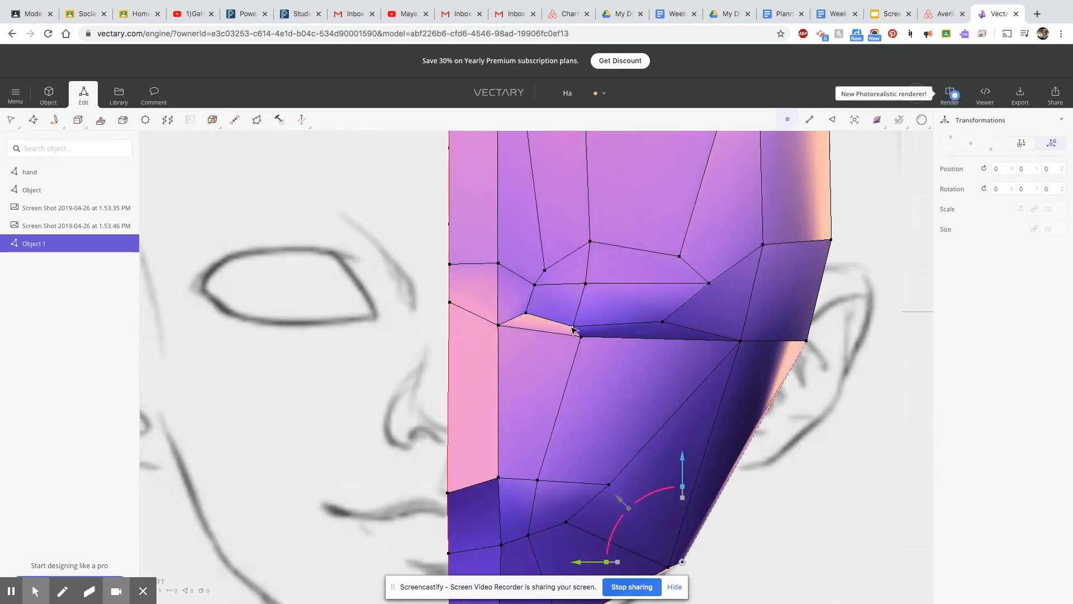
{"action": "left_click_drag", "start_coordinate": [492, 329], "coordinate": [504, 330]}
Select the outer eye vertices and move them up and back to the sketched eye in the wireframe profile view.
{"action": "right_click_drag", "start_coordinate": [871, 415], "coordinate": [575, 414]}
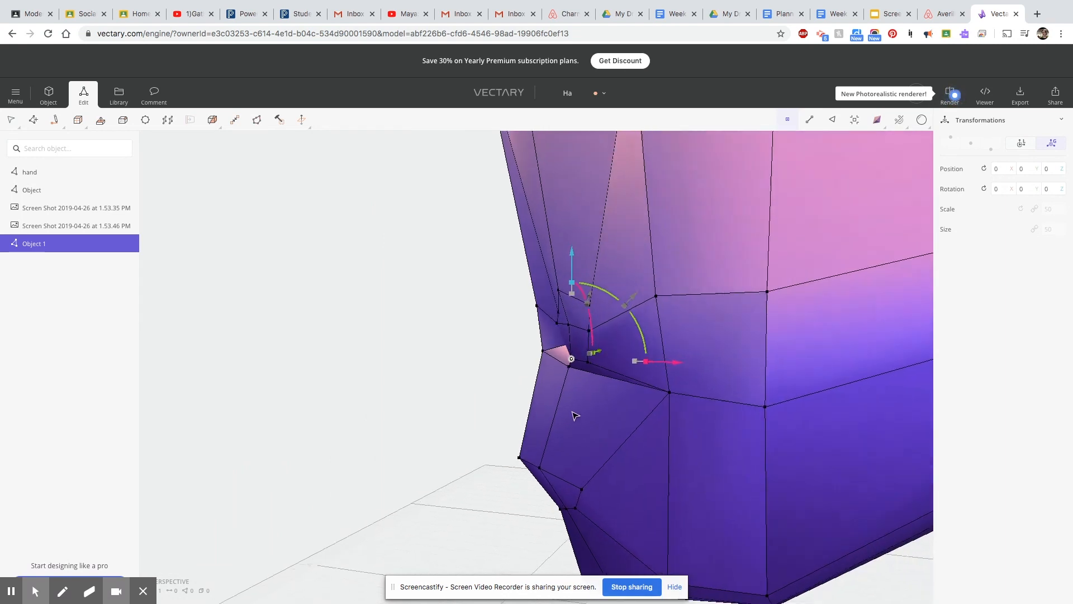
{"action": "scroll", "coordinate": [575, 414], "scroll_direction": "up", "scroll_amount": 5}
{"action": "scroll", "coordinate": [652, 352], "scroll_direction": "down", "scroll_amount": 5}
{"action": "mouse_move", "coordinate": [664, 416]}
{"action": "right_mouse_down"}
{"action": "mouse_move", "coordinate": [637, 422]}
{"action": "mouse_move", "coordinate": [663, 422]}
{"action": "right_mouse_up"}
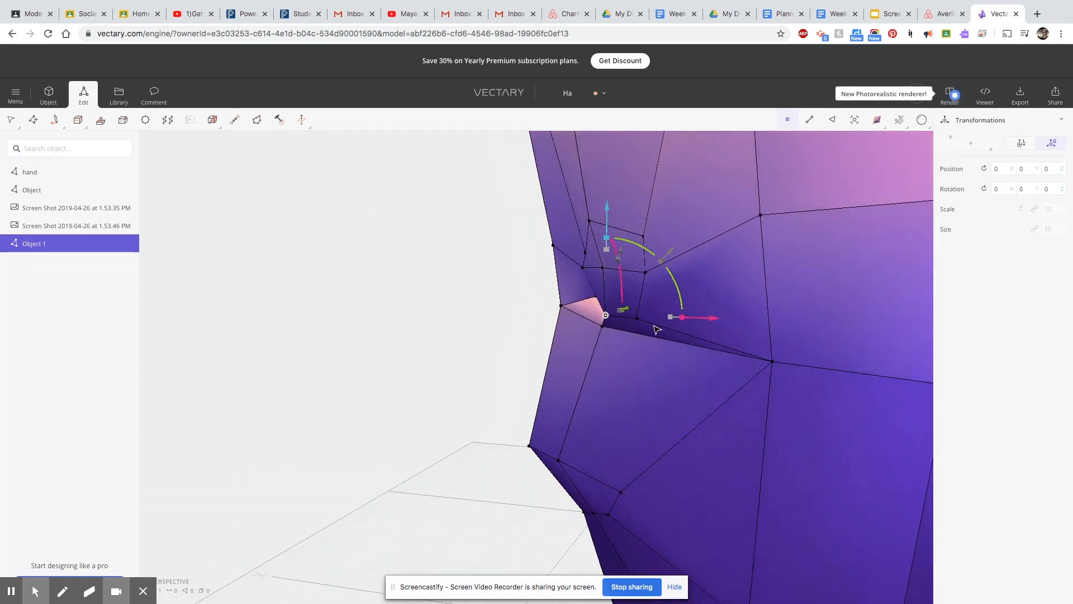
{"action": "scroll", "coordinate": [660, 331], "scroll_direction": "down", "scroll_amount": 5}
{"action": "left_click", "coordinate": [877, 120]}
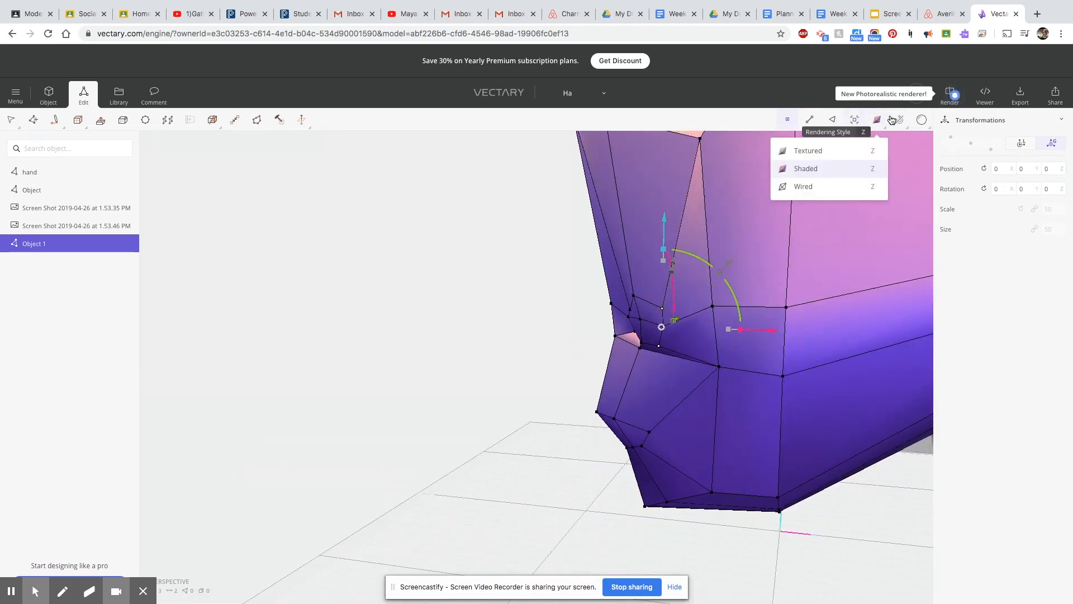
{"action": "left_click", "coordinate": [833, 187]}
{"action": "scroll", "coordinate": [853, 391], "scroll_direction": "up", "scroll_amount": 3}
{"action": "scroll", "coordinate": [854, 391], "scroll_direction": "down", "scroll_amount": 5}
{"action": "mouse_move", "coordinate": [853, 391]}
{"action": "right_mouse_down"}
{"action": "mouse_move", "coordinate": [886, 424]}
{"action": "mouse_move", "coordinate": [850, 419]}
{"action": "mouse_move", "coordinate": [843, 411]}
{"action": "mouse_move", "coordinate": [896, 422]}
{"action": "mouse_move", "coordinate": [864, 400]}
{"action": "right_mouse_up"}
{"action": "scroll", "coordinate": [871, 420], "scroll_direction": "down", "scroll_amount": 3}
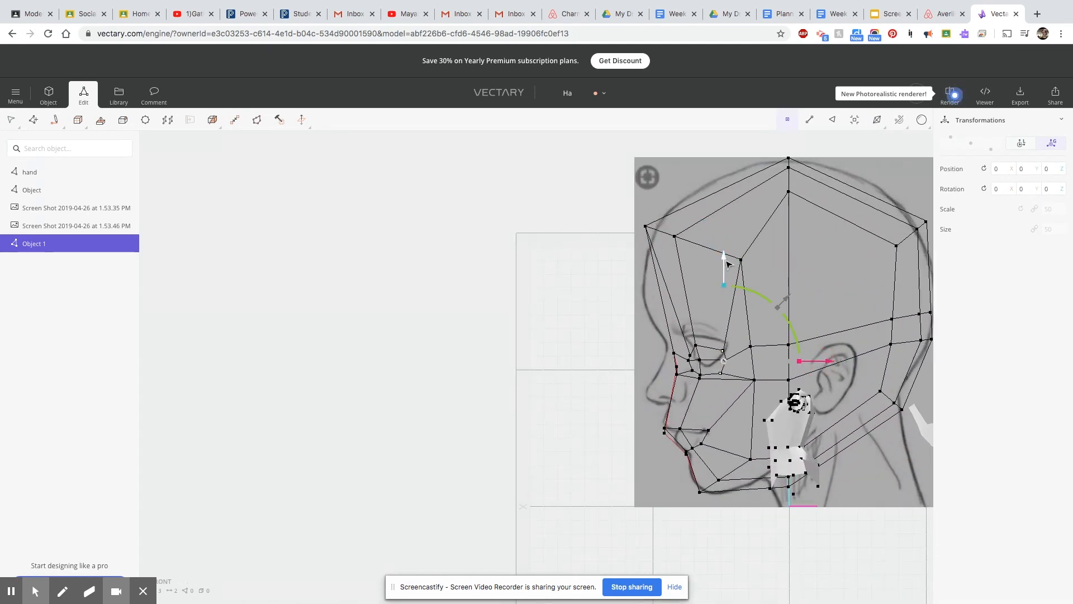
{"action": "left_click", "coordinate": [828, 355]}
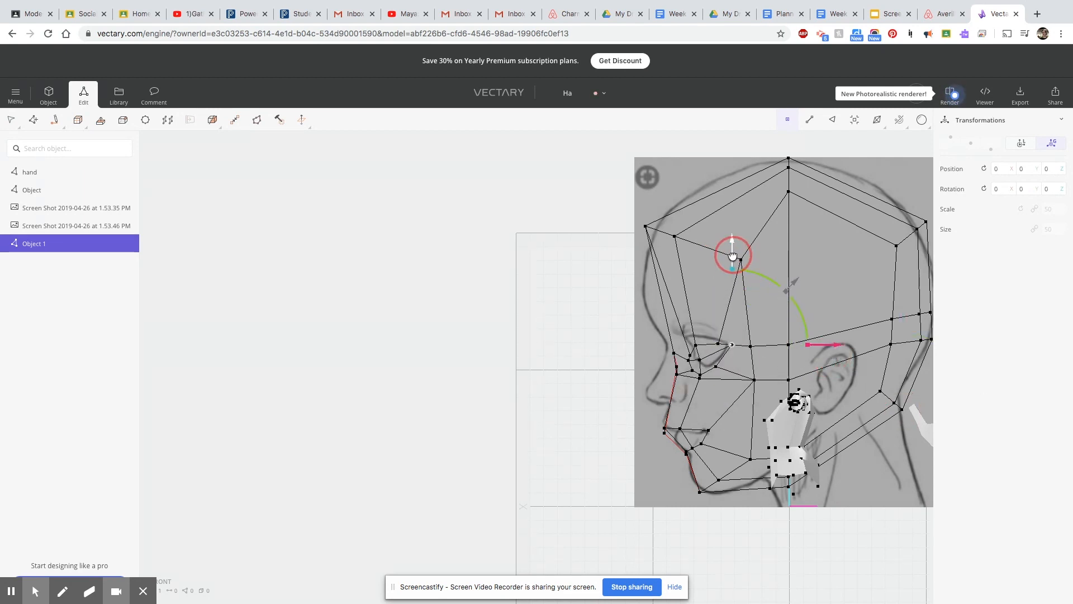
Raise the middle lower-eyelid vertices, then move an inner eye vertex up and forward along the profile sketch.
{"action": "left_click", "coordinate": [700, 376], "text": "shift"}
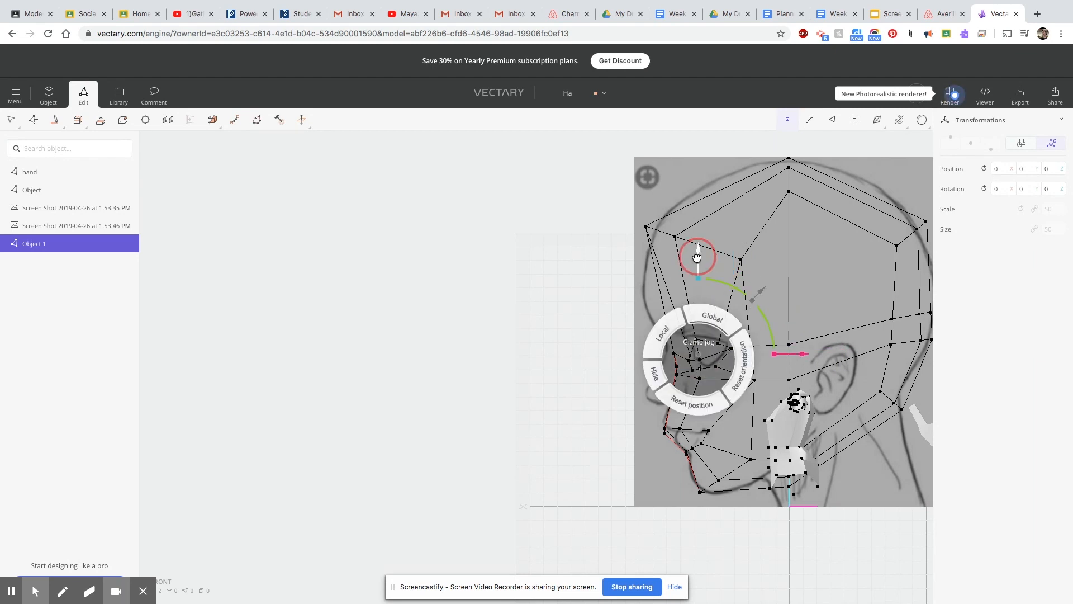
{"action": "left_click", "coordinate": [832, 277]}
{"action": "scroll", "coordinate": [748, 389], "scroll_direction": "up", "scroll_amount": 5}
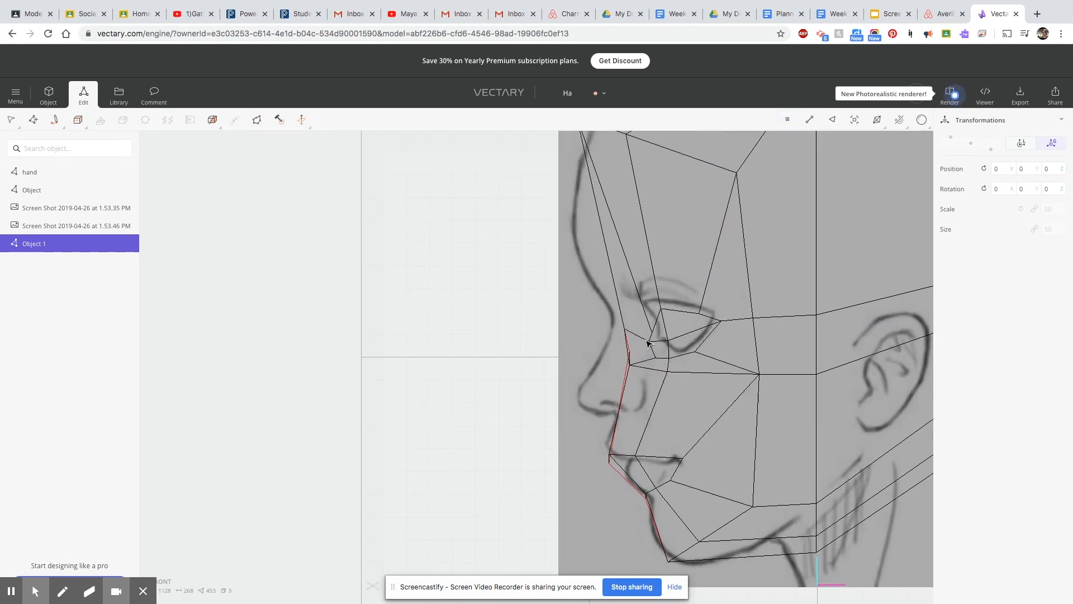
{"action": "left_click", "coordinate": [652, 332]}
{"action": "left_click_drag", "start_coordinate": [651, 227], "coordinate": [651, 215]}
{"action": "left_click_drag", "start_coordinate": [756, 322], "coordinate": [752, 321]}
Move the inner upper eye vertex up and forward toward the sketched brow in the profile view.
{"action": "right_click_drag", "start_coordinate": [733, 425], "coordinate": [648, 432]}
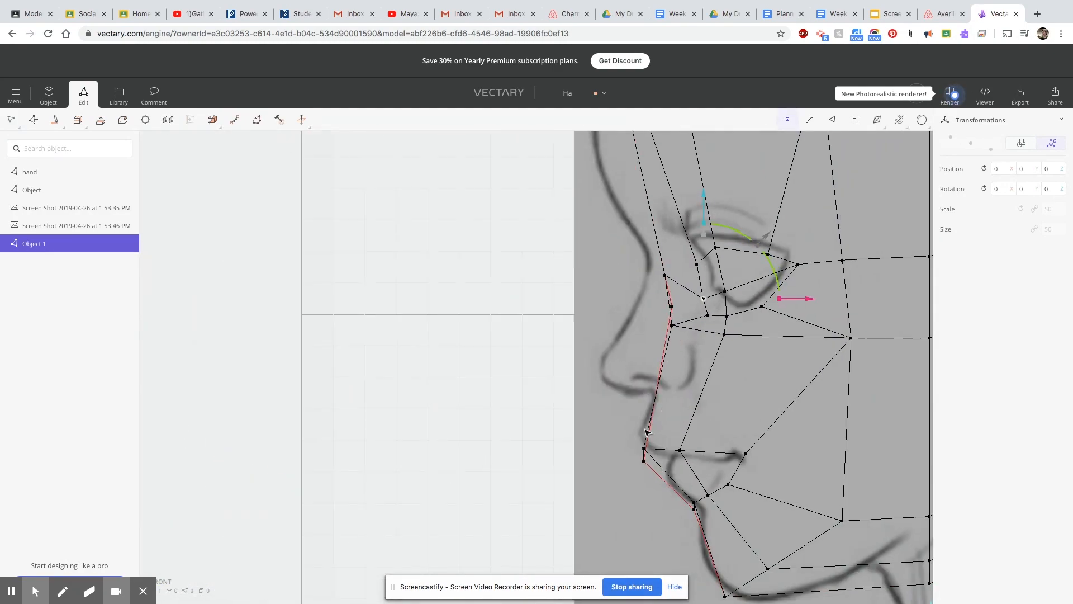
{"action": "scroll", "coordinate": [648, 433], "scroll_direction": "up", "scroll_amount": 2}
{"action": "left_click", "coordinate": [723, 228]}
{"action": "left_click_drag", "start_coordinate": [723, 145], "coordinate": [719, 135]}
{"action": "left_click_drag", "start_coordinate": [819, 218], "coordinate": [814, 219]}
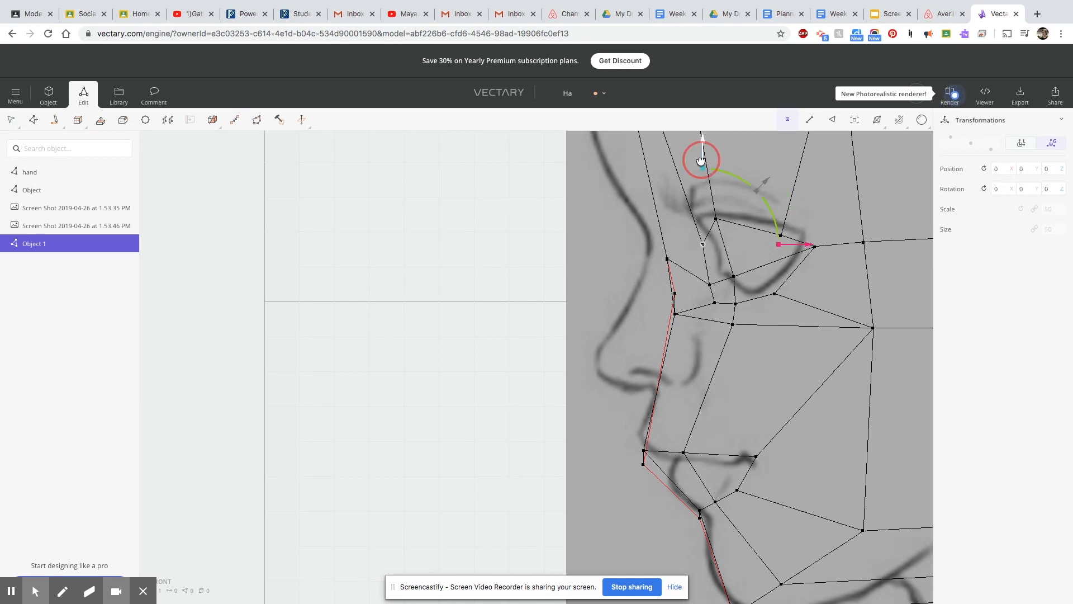
Lower the inner crown vertices at the top of the head in the wireframe profile view.
{"action": "scroll", "coordinate": [782, 346], "scroll_direction": "down", "scroll_amount": 5}
{"action": "middle_click_drag", "start_coordinate": [813, 314], "coordinate": [555, 341]}
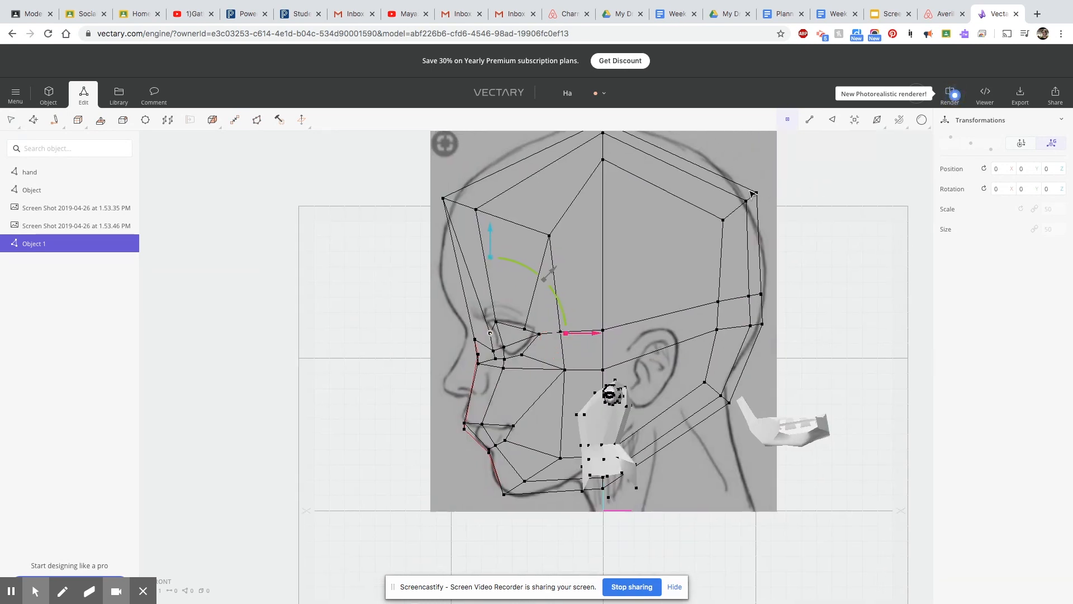
{"action": "left_click", "coordinate": [602, 161]}
{"action": "scroll", "coordinate": [621, 179], "scroll_direction": "down", "scroll_amount": 1}
{"action": "scroll", "coordinate": [625, 182], "scroll_direction": "up", "scroll_amount": 4}
{"action": "middle_click_drag", "start_coordinate": [625, 182], "coordinate": [615, 299]}
{"action": "left_click_drag", "start_coordinate": [591, 179], "coordinate": [594, 243]}
{"action": "scroll", "coordinate": [594, 254], "scroll_direction": "down", "scroll_amount": 3}
{"action": "left_click", "coordinate": [712, 359]}
{"action": "left_click_drag", "start_coordinate": [596, 183], "coordinate": [595, 191]}
Shift the inner vertices along the back of the head slightly forward in the profile view.
{"action": "left_click", "coordinate": [736, 341]}
{"action": "left_click_drag", "start_coordinate": [830, 340], "coordinate": [825, 340]}
{"action": "left_click", "coordinate": [738, 434]}
{"action": "left_click_drag", "start_coordinate": [836, 438], "coordinate": [824, 465]}
{"action": "left_click", "coordinate": [738, 462]}
{"action": "left_click", "coordinate": [734, 434]}
{"action": "left_click", "coordinate": [738, 462]}
{"action": "left_click", "coordinate": [711, 533]}
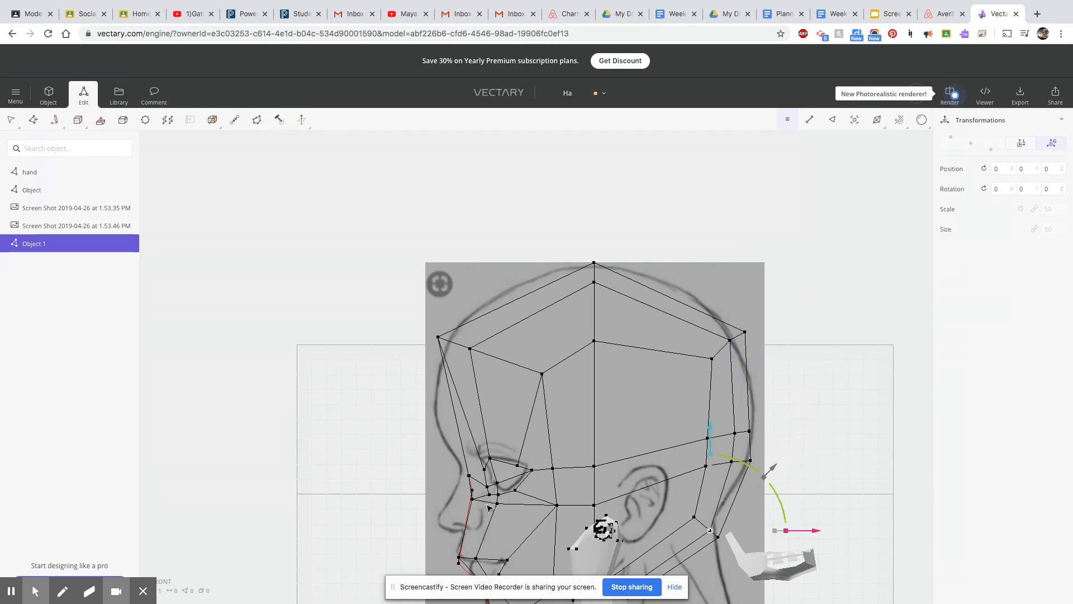
Raise the lower-lip vertex near the mouth corner slightly in the profile view.
{"action": "scroll", "coordinate": [484, 486], "scroll_direction": "up", "scroll_amount": 5}
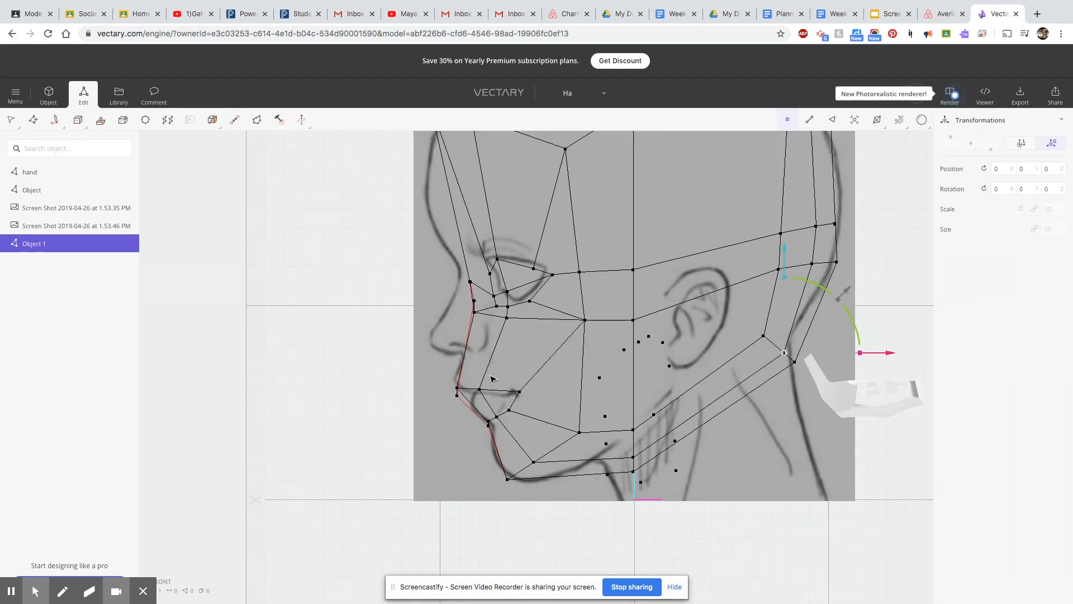
{"action": "scroll", "coordinate": [485, 381], "scroll_direction": "up", "scroll_amount": 8}
{"action": "left_click", "coordinate": [545, 444]}
{"action": "left_click_drag", "start_coordinate": [544, 353], "coordinate": [544, 340]}
{"action": "left_click_drag", "start_coordinate": [470, 424], "coordinate": [276, 464]}
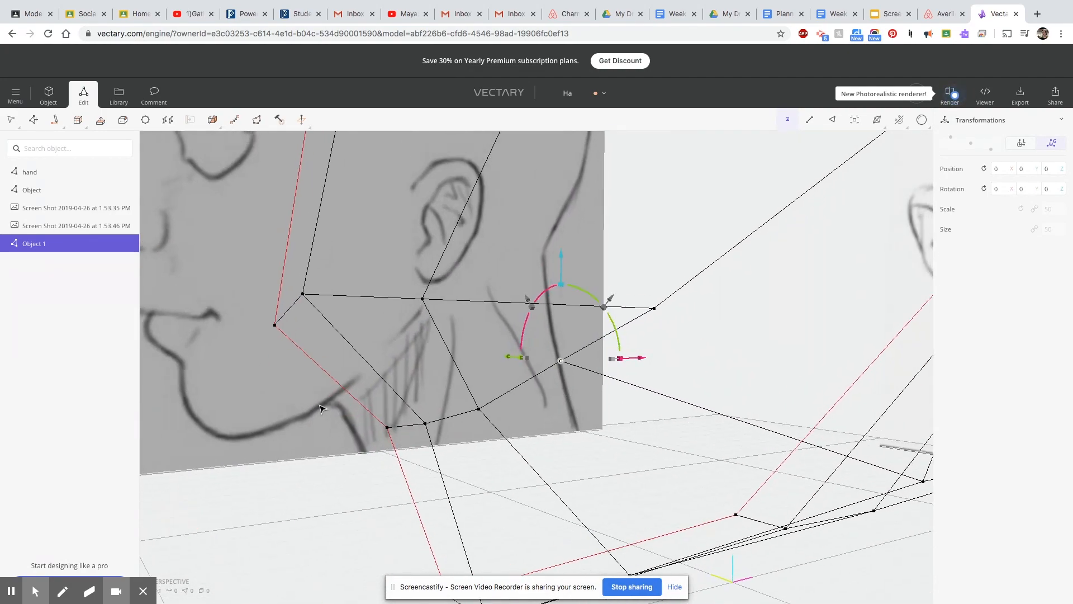
{"action": "left_click_drag", "start_coordinate": [562, 346], "coordinate": [225, 445]}
{"action": "left_click_drag", "start_coordinate": [222, 342], "coordinate": [271, 369]}
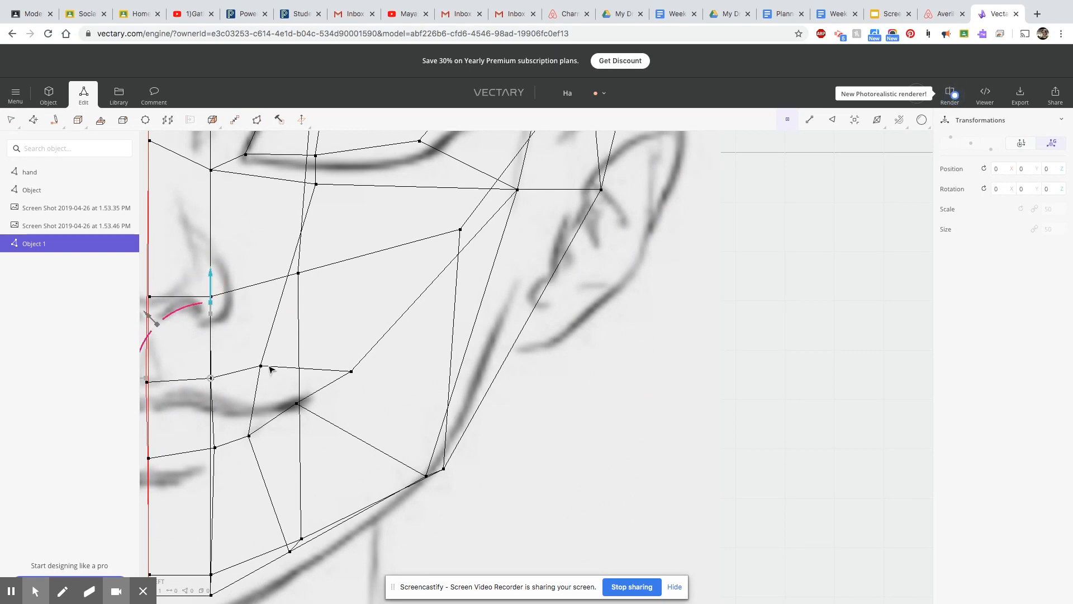
Lower the upper mouth-corner vertex and shift the mouth-corner vertices slightly toward the face centre in the front wireframe view.
{"action": "left_click_drag", "start_coordinate": [258, 277], "coordinate": [293, 328]}
{"action": "left_click", "coordinate": [297, 404]}
{"action": "left_click", "coordinate": [351, 372]}
{"action": "left_click_drag", "start_coordinate": [350, 289], "coordinate": [350, 309]}
{"action": "left_click_drag", "start_coordinate": [252, 397], "coordinate": [242, 397]}
Return to shaded rendering, select the three mouth faces, extrude them inward and scale them down.
{"action": "left_click_drag", "start_coordinate": [267, 441], "coordinate": [708, 282]}
{"action": "mouse_move", "coordinate": [877, 124]}
{"action": "left_click", "coordinate": [870, 169]}
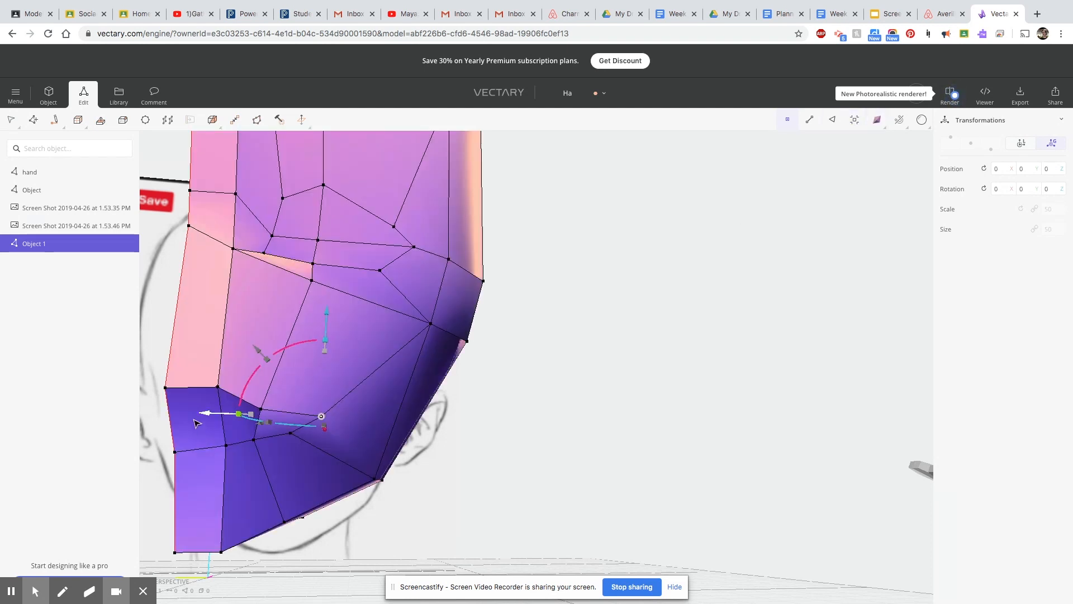
{"action": "left_click", "coordinate": [259, 459]}
{"action": "left_click", "coordinate": [281, 426]}
{"action": "left_click", "coordinate": [241, 422], "text": "shift"}
{"action": "left_click", "coordinate": [202, 423], "text": "shift"}
{"action": "left_click", "coordinate": [103, 121]}
{"action": "left_click", "coordinate": [191, 436]}
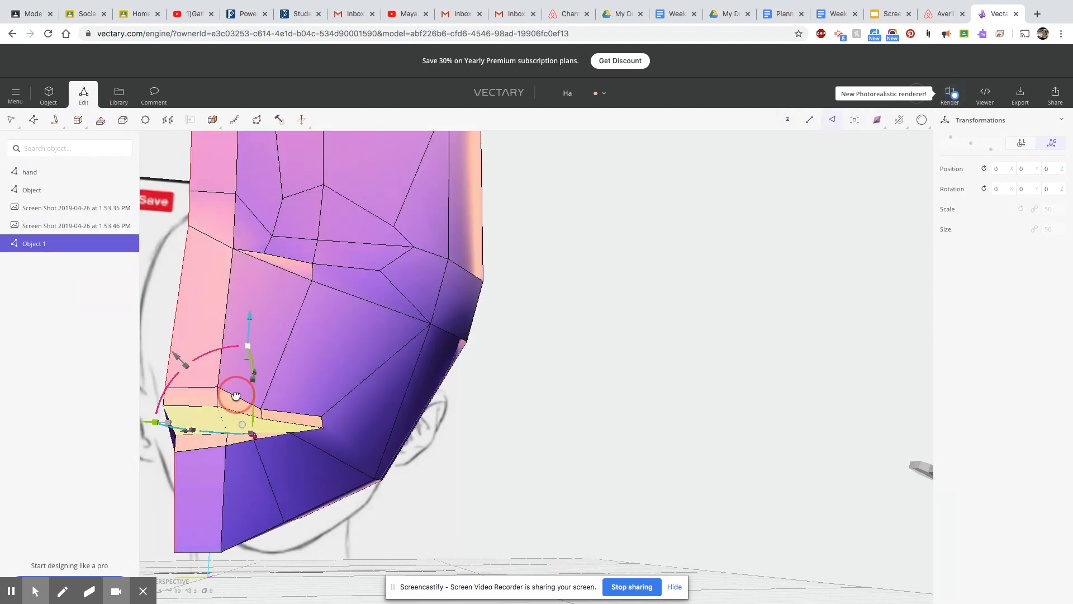
{"action": "right_click_drag", "start_coordinate": [247, 357], "coordinate": [246, 362]}
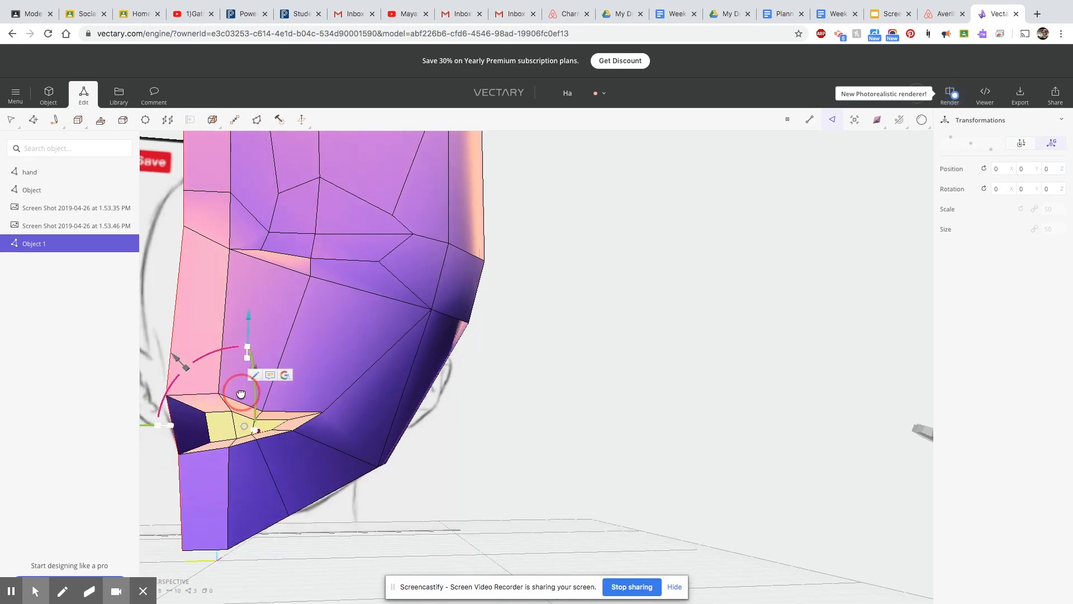
Move the inner mouth vertices onto the face's centreline and raise the upper one slightly in the front view.
{"action": "mouse_move", "coordinate": [245, 410]}
{"action": "right_mouse_down"}
{"action": "mouse_move", "coordinate": [192, 462]}
{"action": "mouse_move", "coordinate": [232, 487]}
{"action": "mouse_move", "coordinate": [530, 501]}
{"action": "mouse_move", "coordinate": [452, 452]}
{"action": "mouse_move", "coordinate": [270, 491]}
{"action": "mouse_move", "coordinate": [300, 438]}
{"action": "mouse_move", "coordinate": [300, 496]}
{"action": "mouse_move", "coordinate": [561, 436]}
{"action": "mouse_move", "coordinate": [446, 446]}
{"action": "right_mouse_up"}
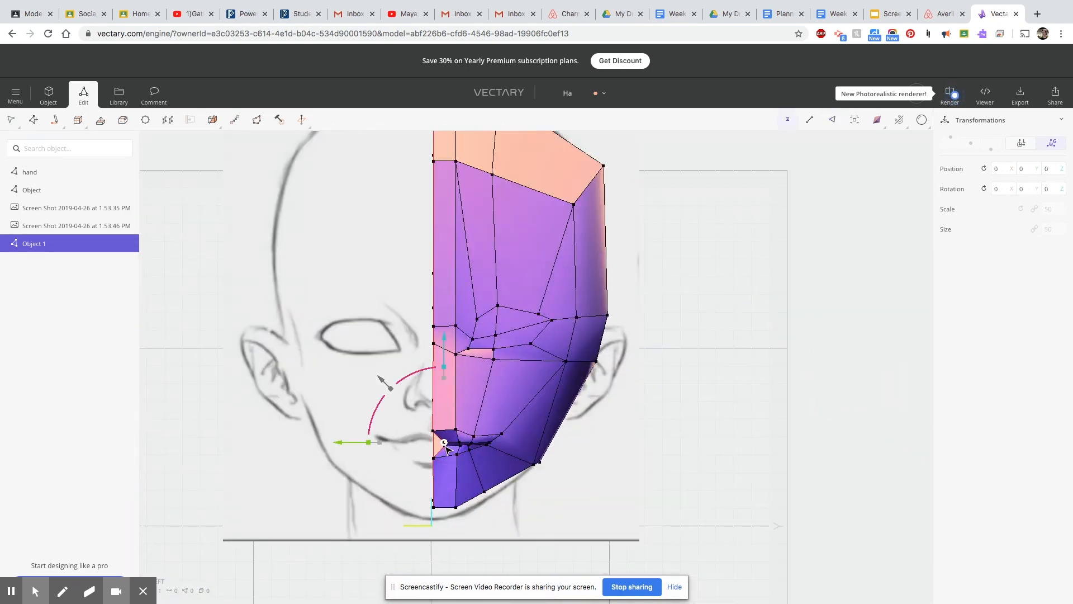
{"action": "left_click", "coordinate": [446, 445]}
{"action": "scroll", "coordinate": [446, 445], "scroll_direction": "up", "scroll_amount": 5}
{"action": "left_click_drag", "start_coordinate": [340, 442], "coordinate": [309, 441]}
{"action": "scroll", "coordinate": [446, 459], "scroll_direction": "up", "scroll_amount": 3}
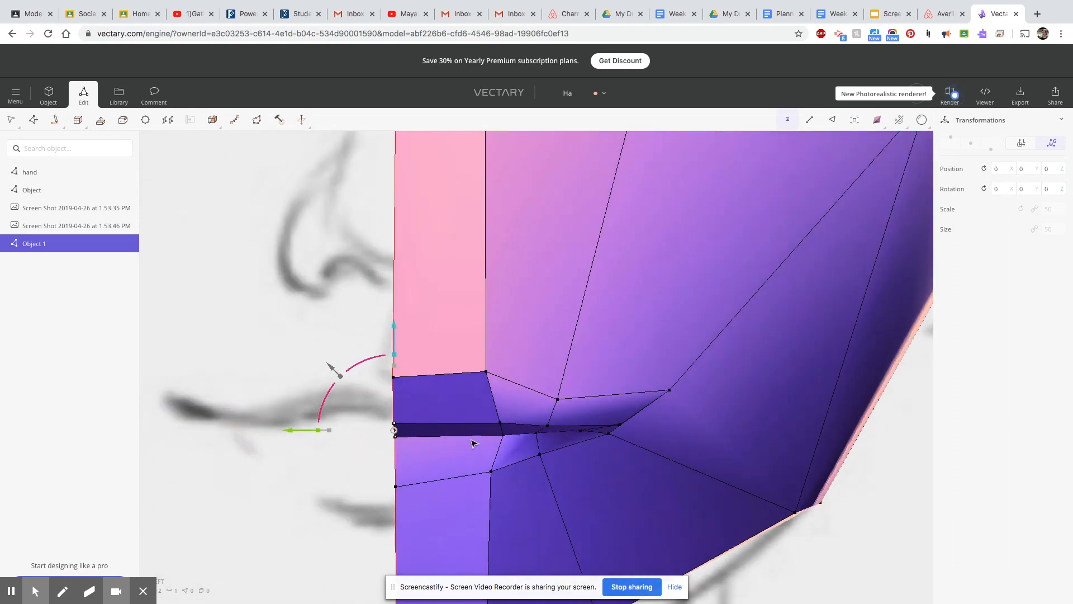
{"action": "left_click_drag", "start_coordinate": [394, 331], "coordinate": [394, 323]}
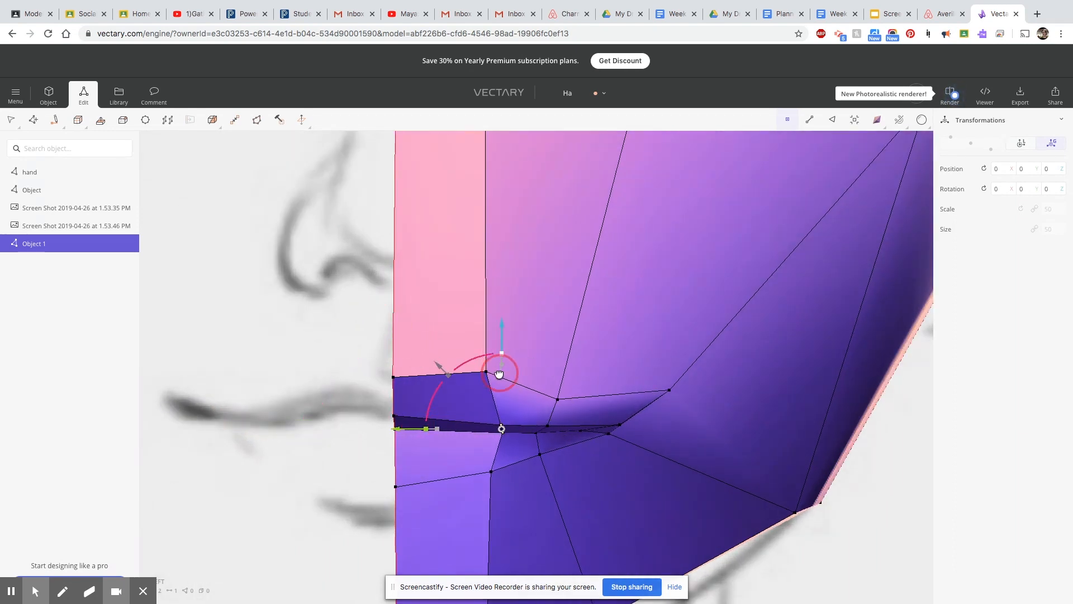
Shift the remaining inner lip vertices toward the centreline and raise the pair nearest it to follow the lip curve.
{"action": "left_click_drag", "start_coordinate": [399, 431], "coordinate": [367, 426]}
{"action": "left_click_drag", "start_coordinate": [472, 333], "coordinate": [472, 323]}
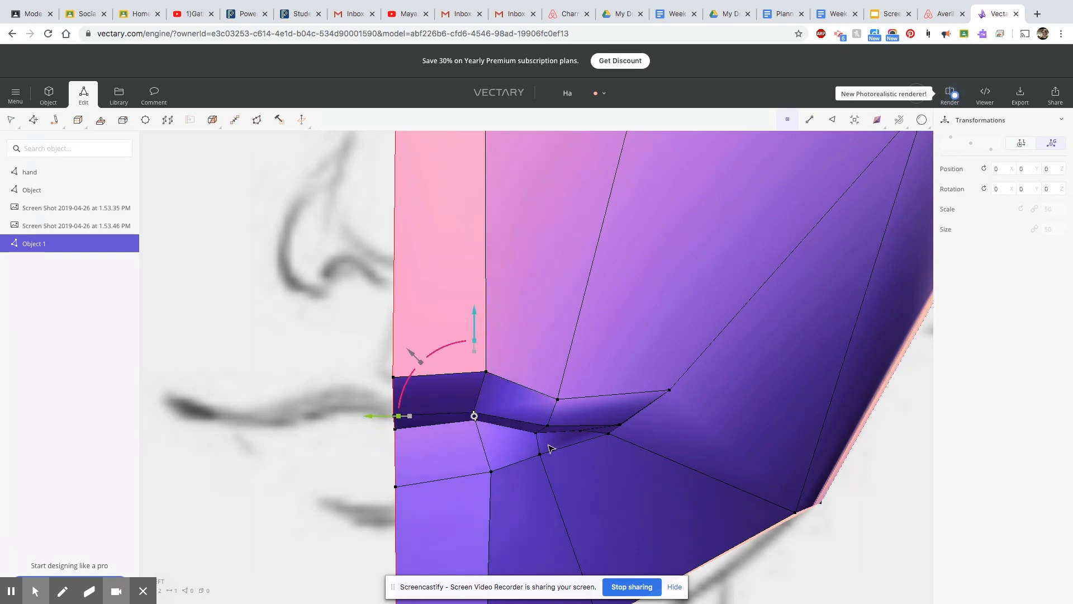
{"action": "left_click", "coordinate": [547, 426]}
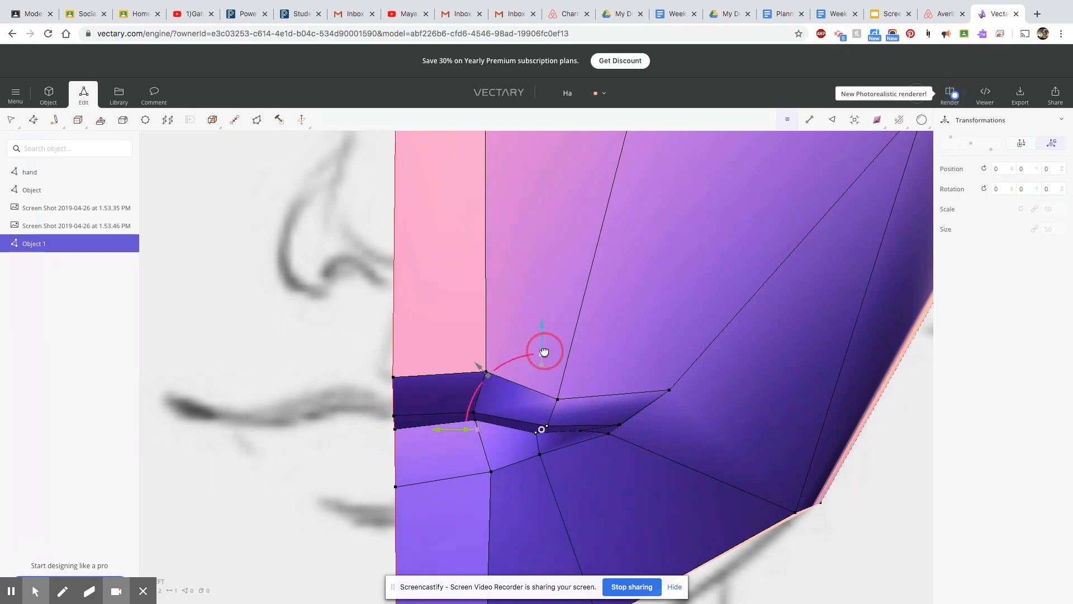
{"action": "left_click_drag", "start_coordinate": [438, 433], "coordinate": [429, 432]}
{"action": "mouse_move", "coordinate": [642, 481]}
{"action": "right_mouse_down"}
{"action": "mouse_move", "coordinate": [837, 549]}
{"action": "mouse_move", "coordinate": [710, 480]}
{"action": "right_mouse_up"}
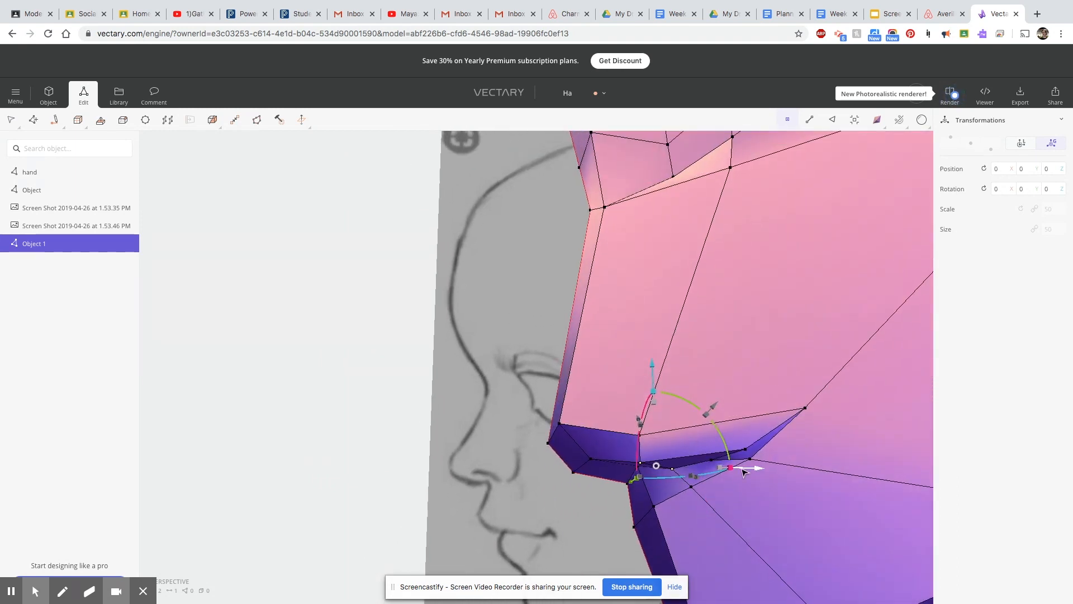
{"action": "left_click", "coordinate": [746, 449]}
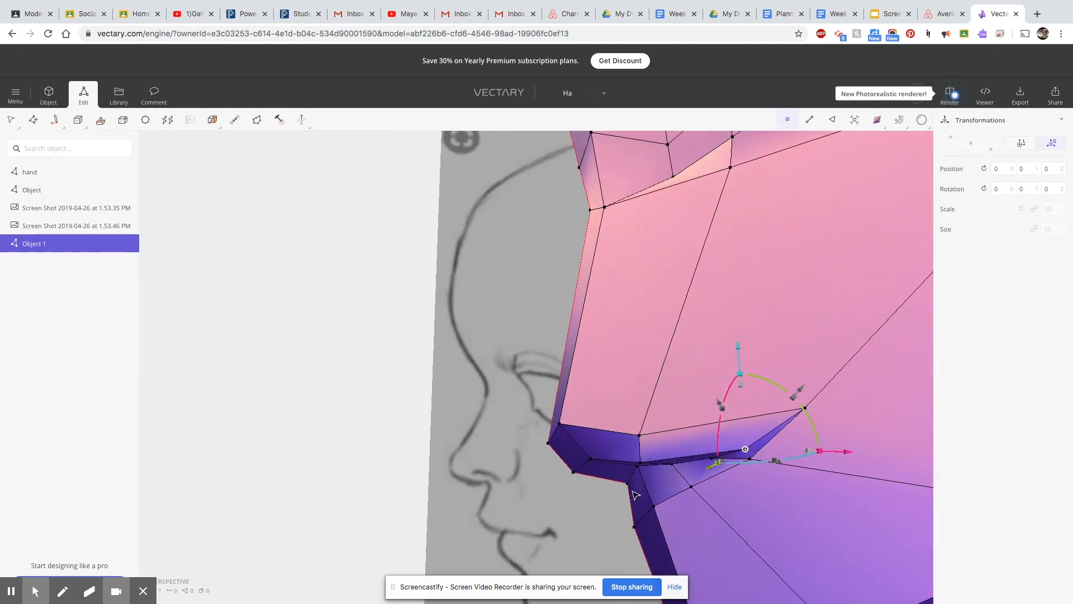
Switch to the wireframe profile view, select all mouth vertices and move them slightly to fit the sketched lips.
{"action": "scroll", "coordinate": [764, 522], "scroll_direction": "down", "scroll_amount": 10}
{"action": "right_click_drag", "start_coordinate": [797, 525], "coordinate": [702, 518]}
{"action": "scroll", "coordinate": [702, 518], "scroll_direction": "up", "scroll_amount": 2}
{"action": "left_click", "coordinate": [877, 119]}
{"action": "left_click", "coordinate": [817, 187]}
{"action": "scroll", "coordinate": [551, 526], "scroll_direction": "up", "scroll_amount": 7}
{"action": "scroll", "coordinate": [551, 525], "scroll_direction": "up", "scroll_amount": 1}
{"action": "middle_click_drag", "start_coordinate": [550, 525], "coordinate": [603, 340]}
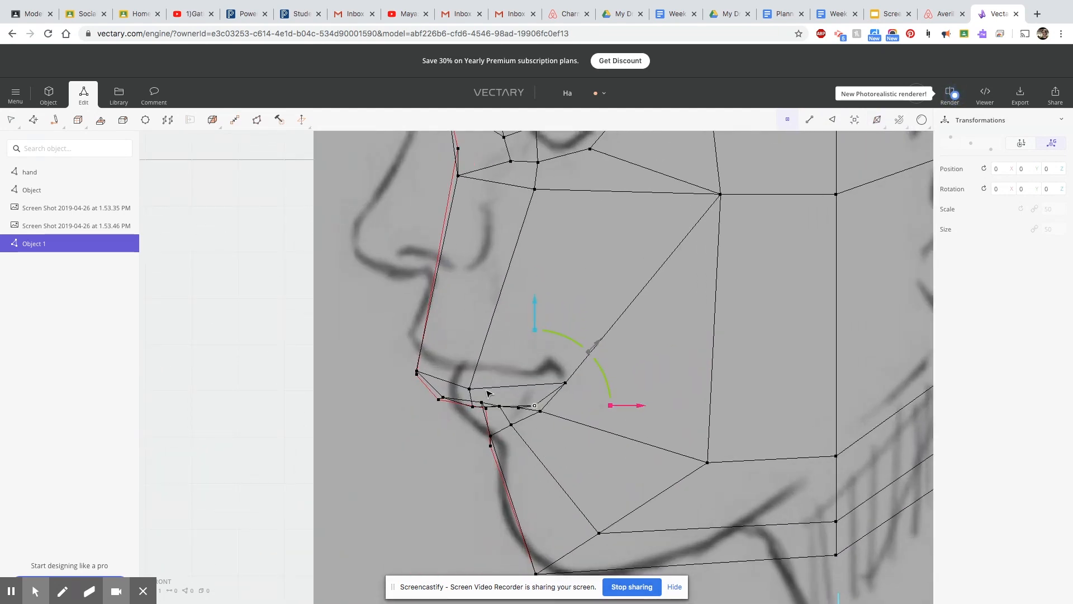
{"action": "left_click_drag", "start_coordinate": [396, 364], "coordinate": [576, 448]}
{"action": "mouse_move", "coordinate": [485, 308]}
{"action": "left_mouse_down"}
{"action": "mouse_move", "coordinate": [487, 287]}
{"action": "mouse_move", "coordinate": [489, 312]}
{"action": "left_mouse_up"}
{"action": "scroll", "coordinate": [487, 287], "scroll_direction": "up", "scroll_amount": 2}
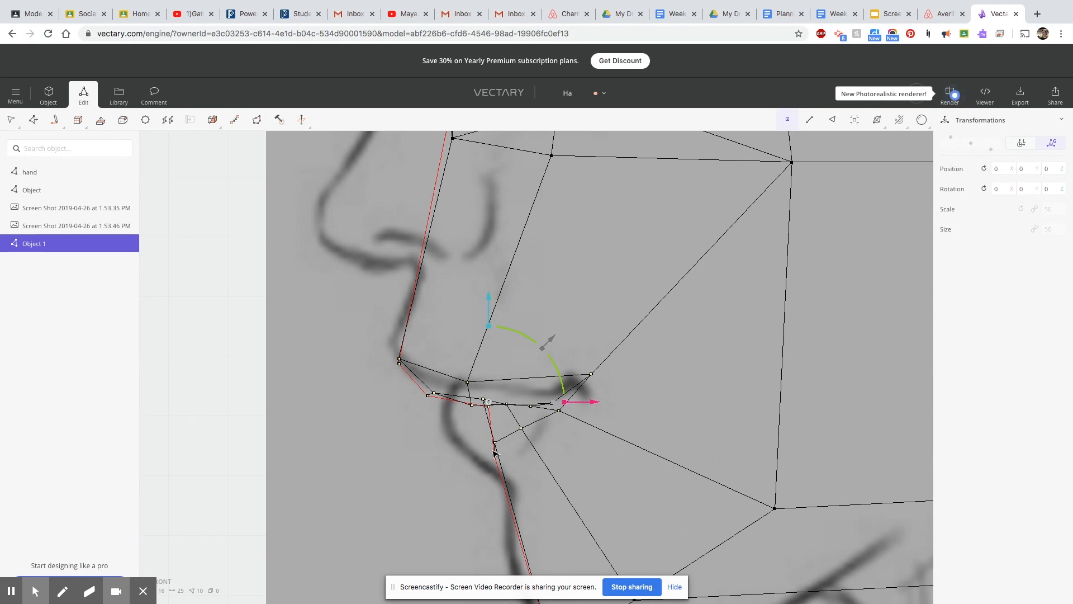
Lower the mouth-corner vertex to the sketch, then move the lower-lip vertices forward and up in the profile view.
{"action": "left_click_drag", "start_coordinate": [590, 276], "coordinate": [589, 286]}
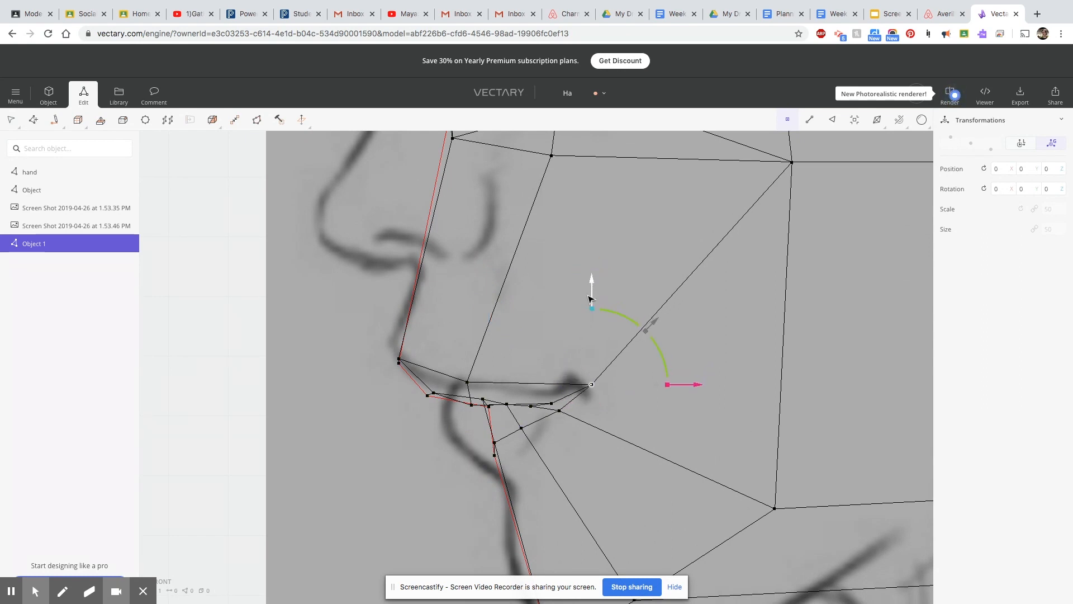
{"action": "left_click_drag", "start_coordinate": [594, 450], "coordinate": [556, 450]}
{"action": "left_click_drag", "start_coordinate": [458, 358], "coordinate": [458, 347]}
{"action": "left_click_drag", "start_coordinate": [562, 440], "coordinate": [565, 408]}
Return to shaded rendering and shift a vertex near the mouth slightly outward from the centreline.
{"action": "left_click", "coordinate": [855, 120]}
{"action": "scroll", "coordinate": [832, 224], "scroll_direction": "down", "scroll_amount": 10}
{"action": "middle_click_drag", "start_coordinate": [831, 238], "coordinate": [668, 300]}
{"action": "left_click", "coordinate": [877, 120]}
{"action": "mouse_move", "coordinate": [689, 351]}
{"action": "right_mouse_down"}
{"action": "mouse_move", "coordinate": [819, 324]}
{"action": "mouse_move", "coordinate": [801, 387]}
{"action": "mouse_move", "coordinate": [707, 285]}
{"action": "mouse_move", "coordinate": [703, 264]}
{"action": "right_mouse_up"}
{"action": "left_click", "coordinate": [415, 316]}
{"action": "left_click_drag", "start_coordinate": [322, 317], "coordinate": [340, 317]}
Shift individual lip vertices slightly outward to refine the shape of the mouth opening.
{"action": "right_click_drag", "start_coordinate": [627, 330], "coordinate": [631, 384]}
{"action": "left_click", "coordinate": [732, 258]}
{"action": "right_click_drag", "start_coordinate": [727, 319], "coordinate": [632, 316]}
{"action": "left_click_drag", "start_coordinate": [553, 292], "coordinate": [560, 294]}
{"action": "left_click", "coordinate": [674, 307]}
{"action": "left_click_drag", "start_coordinate": [566, 311], "coordinate": [573, 311]}
{"action": "left_click", "coordinate": [718, 296]}
{"action": "mouse_move", "coordinate": [724, 366]}
{"action": "right_mouse_down"}
{"action": "mouse_move", "coordinate": [667, 407]}
{"action": "mouse_move", "coordinate": [607, 411]}
{"action": "right_mouse_up"}
{"action": "mouse_move", "coordinate": [830, 172]}
{"action": "left_mouse_down"}
{"action": "mouse_move", "coordinate": [712, 164]}
{"action": "mouse_move", "coordinate": [750, 179]}
{"action": "mouse_move", "coordinate": [741, 184]}
{"action": "left_mouse_up"}
Fine-tune the heights of individual upper- and lower-lip vertices to shape the mouth opening.
{"action": "right_click_drag", "start_coordinate": [769, 321], "coordinate": [846, 279]}
{"action": "left_click", "coordinate": [614, 311]}
{"action": "left_click", "coordinate": [660, 309]}
{"action": "left_click_drag", "start_coordinate": [657, 228], "coordinate": [657, 227]}
{"action": "left_click", "coordinate": [601, 293]}
{"action": "left_click_drag", "start_coordinate": [599, 207], "coordinate": [598, 210]}
{"action": "left_click", "coordinate": [728, 318]}
{"action": "left_click_drag", "start_coordinate": [726, 226], "coordinate": [726, 214]}
{"action": "right_click_drag", "start_coordinate": [693, 347], "coordinate": [578, 427]}
{"action": "left_click_drag", "start_coordinate": [820, 150], "coordinate": [821, 162]}
{"action": "right_click_drag", "start_coordinate": [819, 342], "coordinate": [710, 437]}
Try to draw a new edge across the central forehead strip with Draw Lines.
{"action": "scroll", "coordinate": [642, 399], "scroll_direction": "down", "scroll_amount": 2}
{"action": "scroll", "coordinate": [641, 399], "scroll_direction": "up", "scroll_amount": 2}
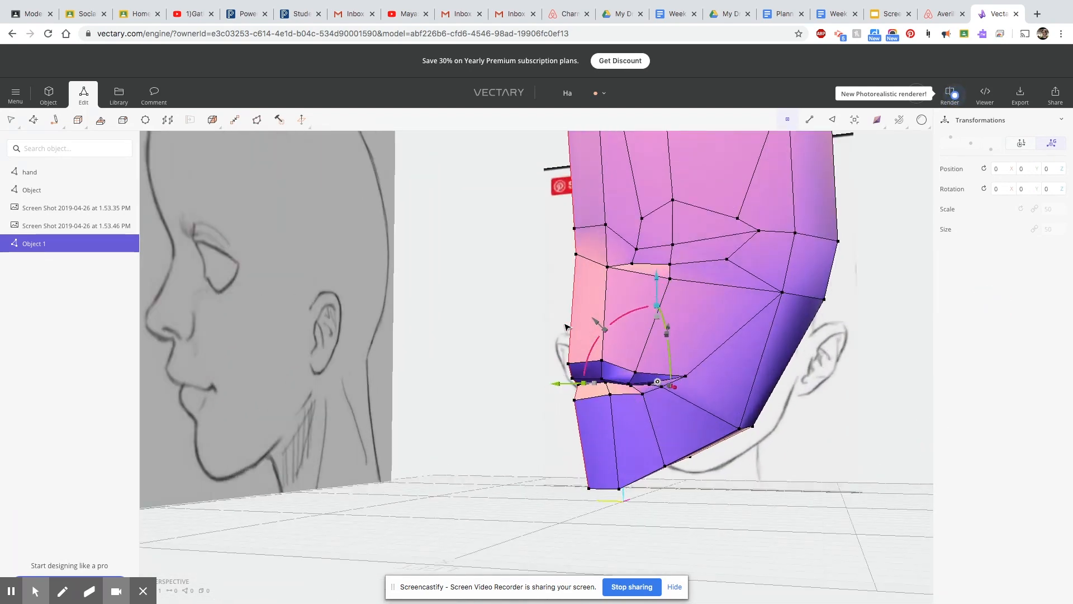
{"action": "scroll", "coordinate": [594, 161], "scroll_direction": "down", "scroll_amount": 2}
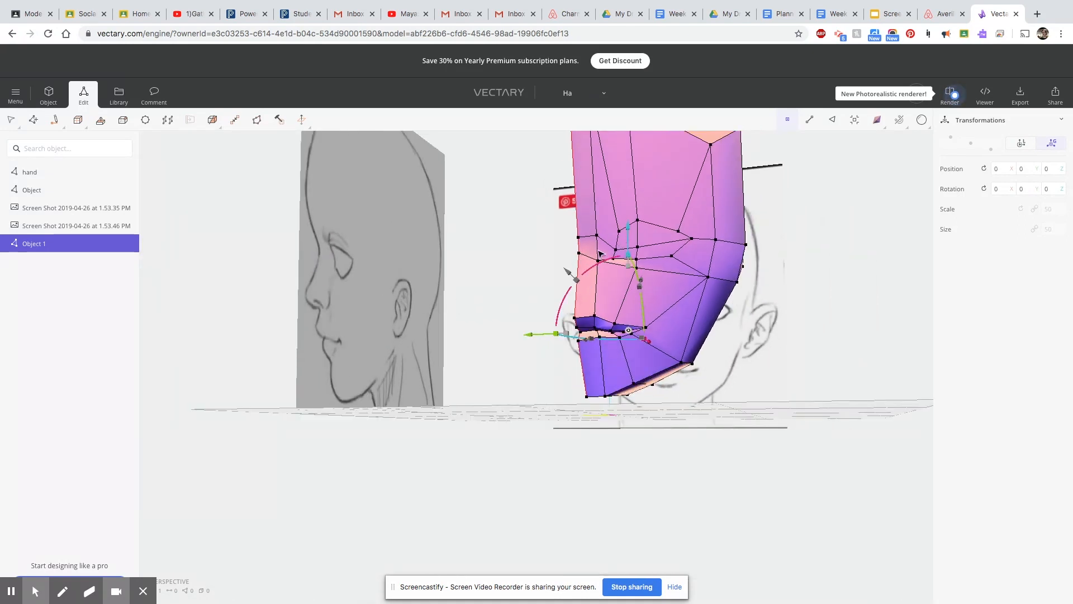
{"action": "right_click_drag", "start_coordinate": [581, 210], "coordinate": [595, 216]}
{"action": "mouse_move", "coordinate": [55, 120]}
{"action": "left_click", "coordinate": [69, 149]}
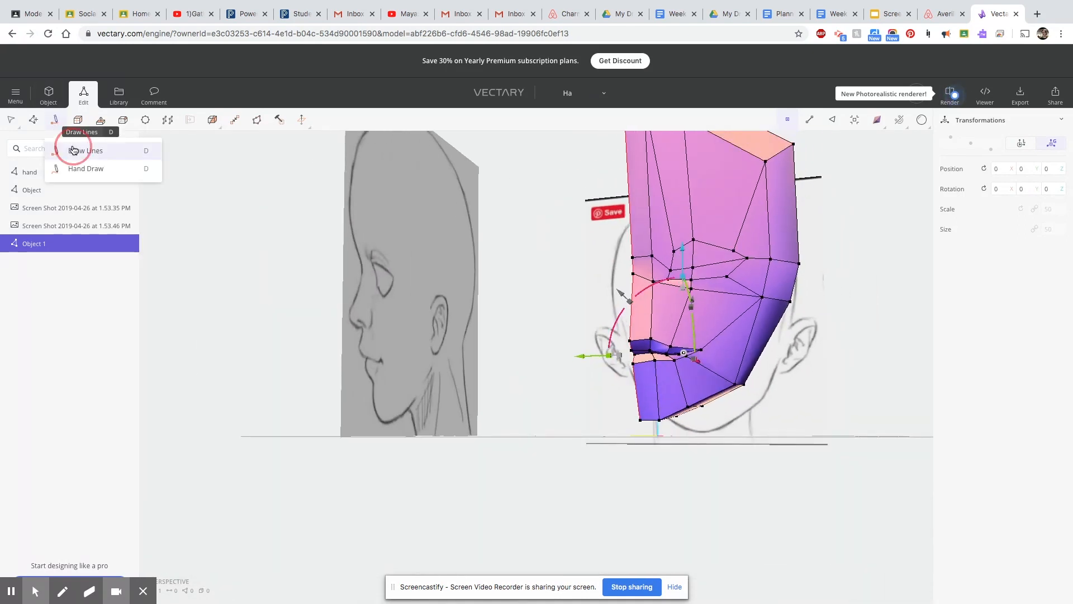
{"action": "right_click_drag", "start_coordinate": [633, 217], "coordinate": [605, 202]}
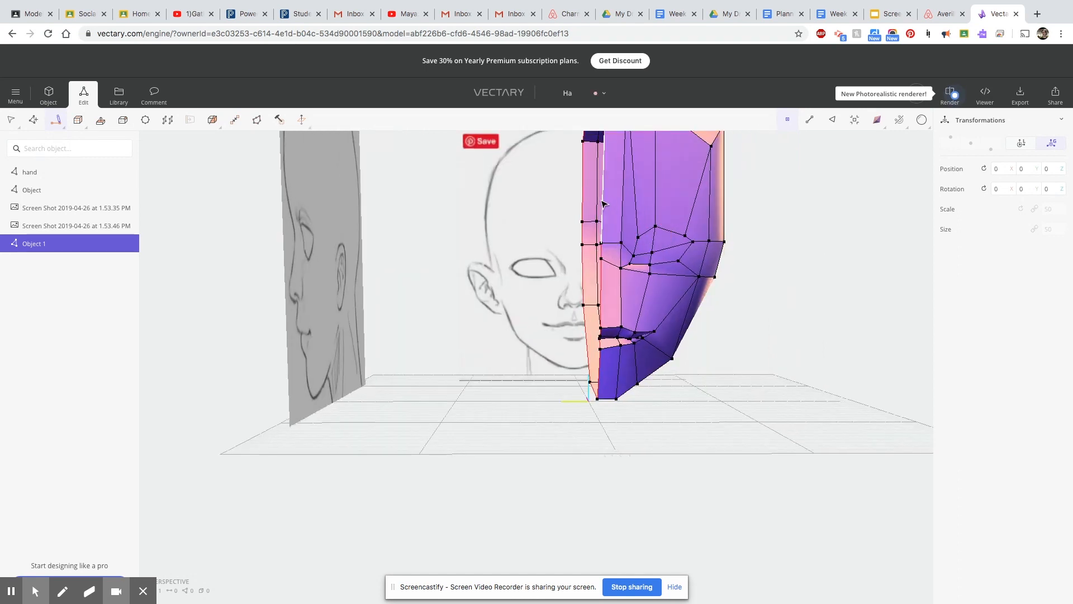
{"action": "scroll", "coordinate": [603, 206], "scroll_direction": "up", "scroll_amount": 3}
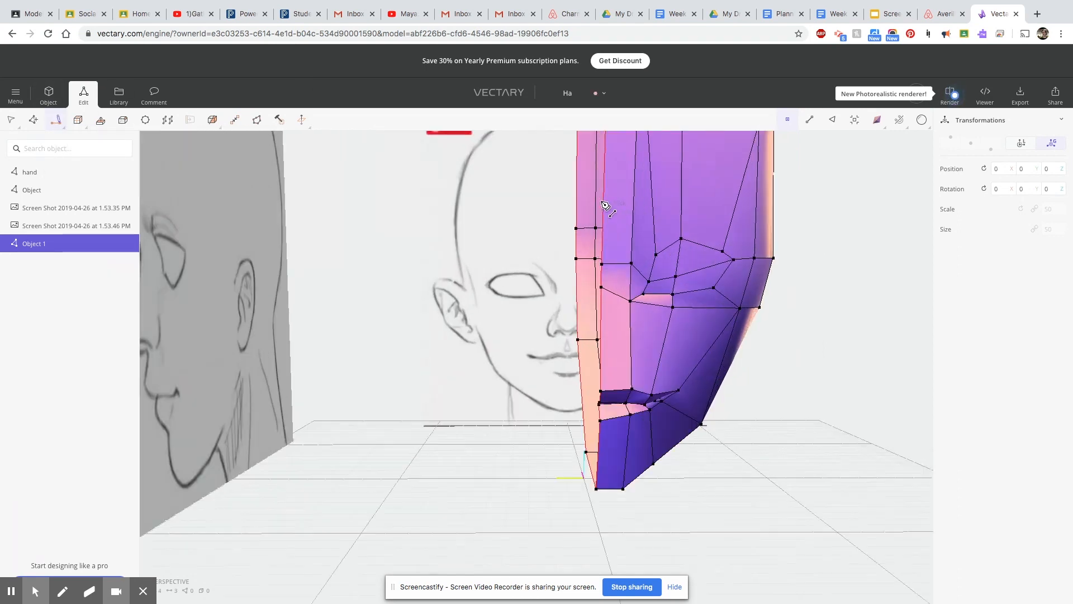
{"action": "scroll", "coordinate": [638, 283], "scroll_direction": "up", "scroll_amount": 5}
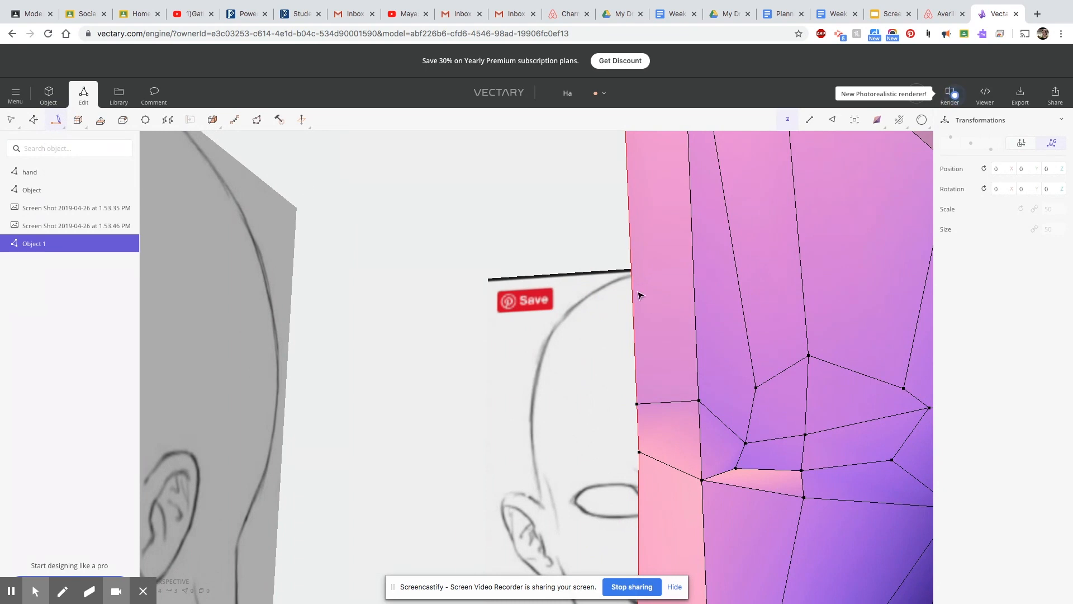
{"action": "scroll", "coordinate": [683, 364], "scroll_direction": "up", "scroll_amount": 1}
{"action": "left_click", "coordinate": [832, 120]}
{"action": "right_click_drag", "start_coordinate": [629, 251], "coordinate": [396, 340]}
{"action": "scroll", "coordinate": [626, 268], "scroll_direction": "down", "scroll_amount": 5}
{"action": "left_click", "coordinate": [56, 119]}
{"action": "scroll", "coordinate": [443, 308], "scroll_direction": "up", "scroll_amount": 5}
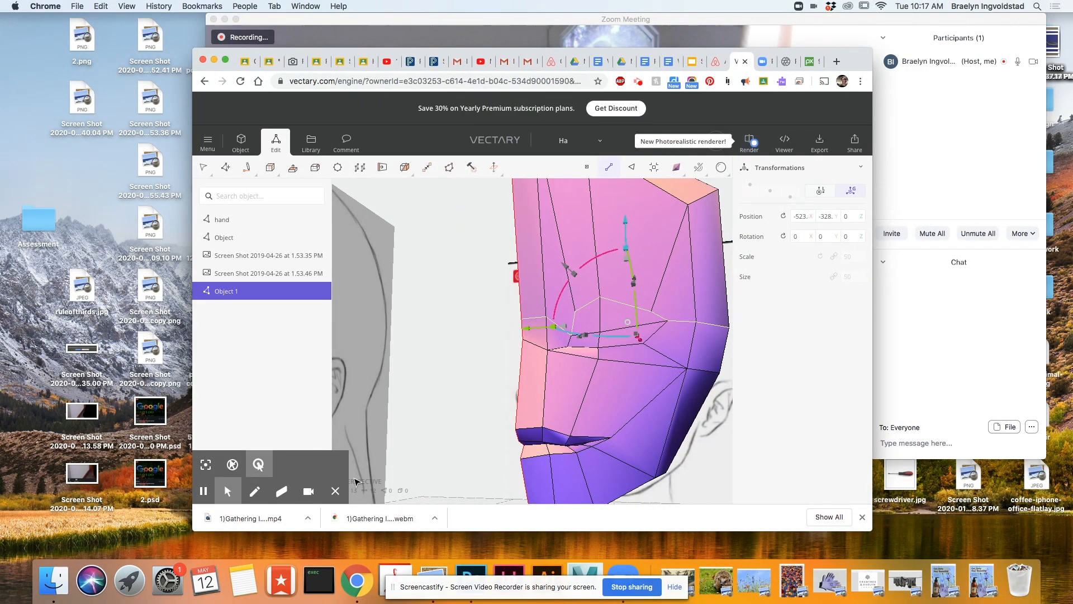
Try to slide the selected brow edges with the Slide tool.
{"action": "mouse_move", "coordinate": [250, 170]}
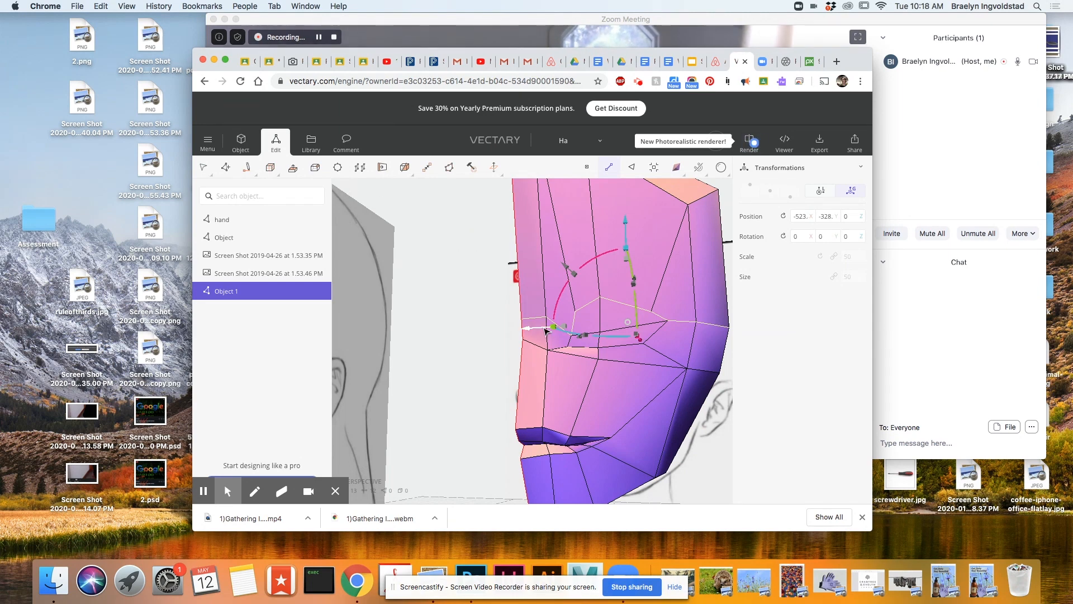
{"action": "left_click", "coordinate": [383, 168]}
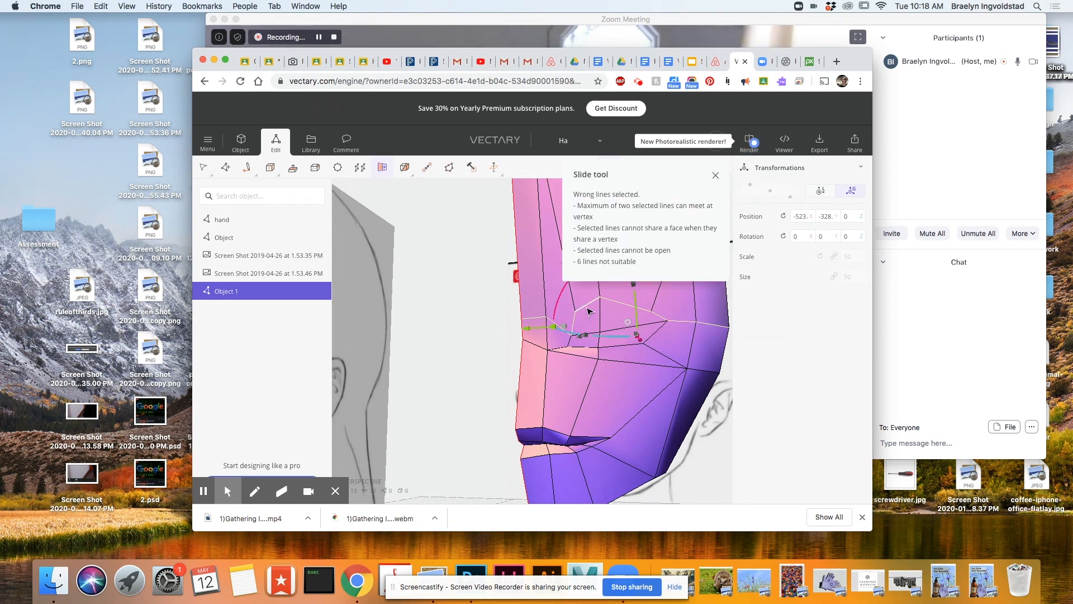
{"action": "scroll", "coordinate": [576, 320], "scroll_direction": "up", "scroll_amount": 5}
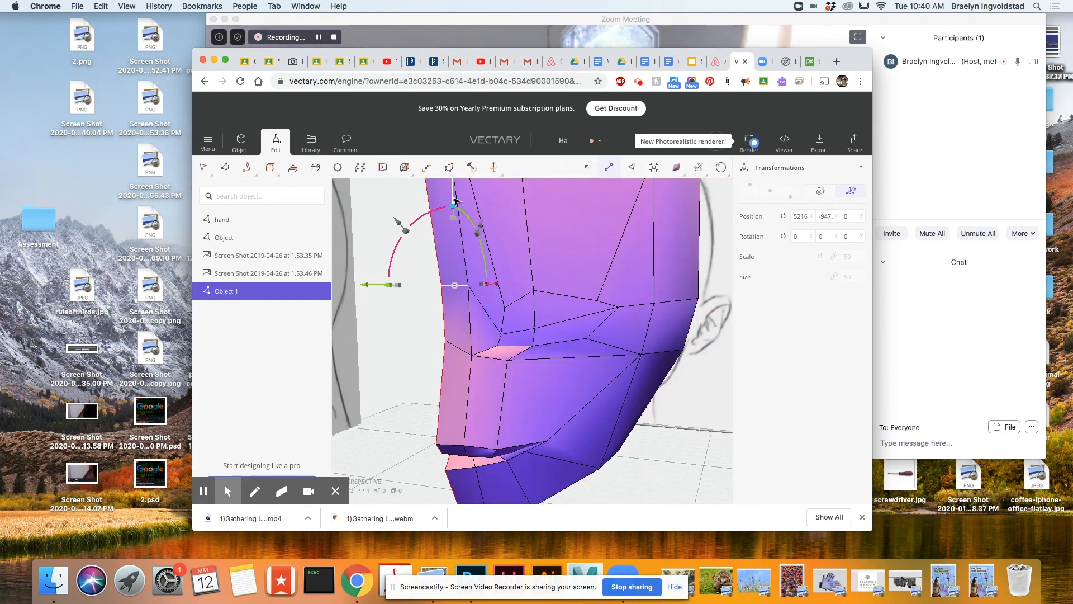
Raise the edge across the top of the nose bridge, then select the three adjoining nose faces and scale them slightly.
{"action": "left_click_drag", "start_coordinate": [451, 207], "coordinate": [451, 197]}
{"action": "left_click", "coordinate": [632, 167]}
{"action": "left_click", "coordinate": [455, 310]}
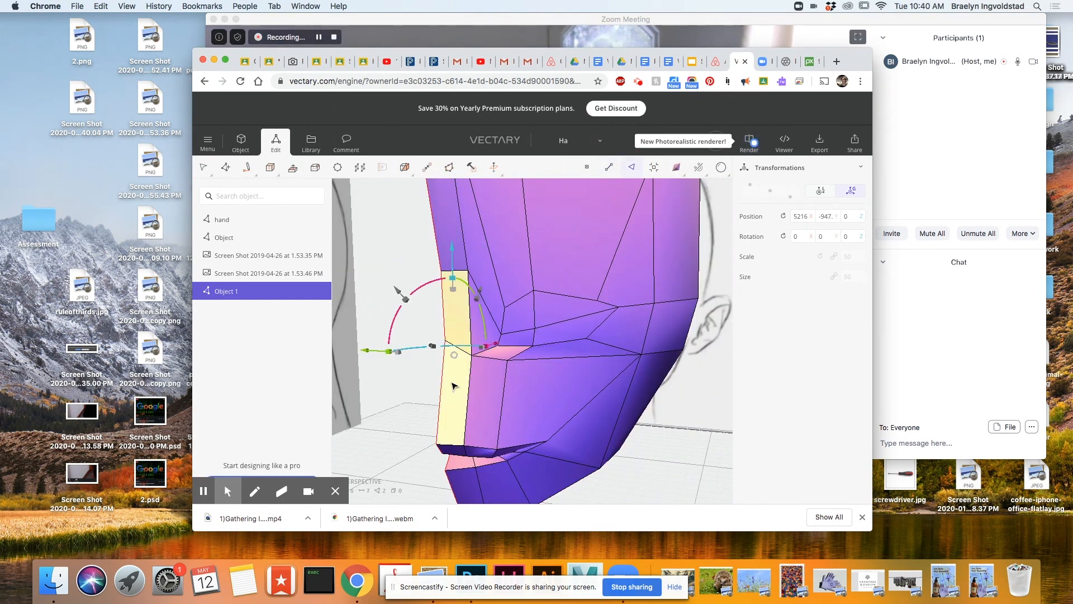
{"action": "scroll", "coordinate": [477, 398], "scroll_direction": "up", "scroll_amount": 4}
{"action": "scroll", "coordinate": [478, 397], "scroll_direction": "down", "scroll_amount": 4}
{"action": "left_click", "coordinate": [478, 399], "text": "shift"}
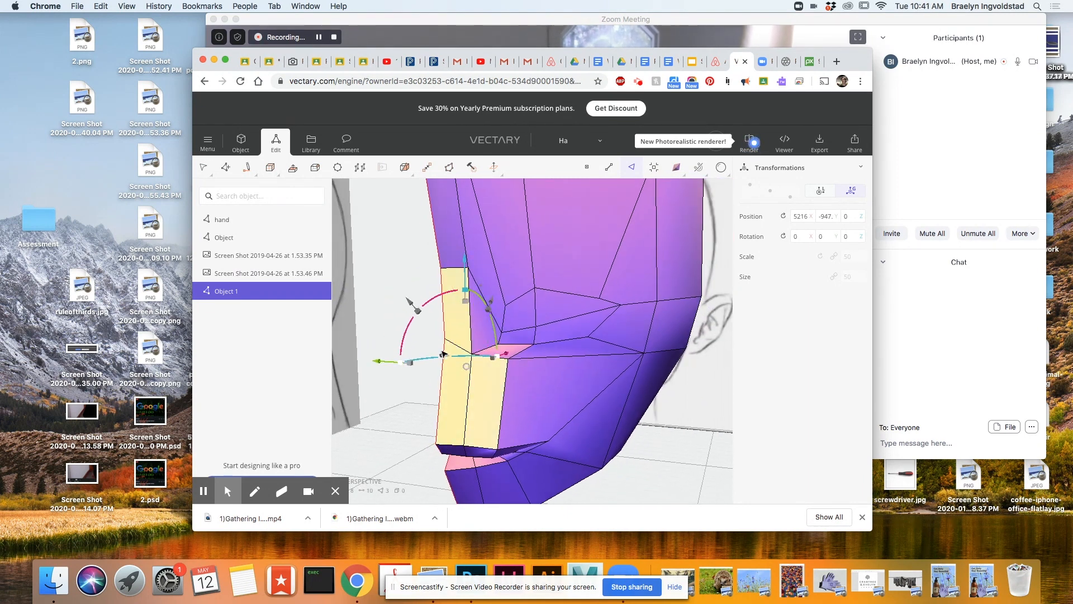
{"action": "mouse_move", "coordinate": [464, 290]}
{"action": "left_mouse_down", "text": "shift"}
{"action": "mouse_move", "coordinate": [455, 322]}
{"action": "mouse_move", "coordinate": [463, 293]}
{"action": "left_mouse_up", "text": "shift"}
{"action": "right_click_drag", "start_coordinate": [497, 433], "coordinate": [584, 442]}
{"action": "left_click_drag", "start_coordinate": [559, 268], "coordinate": [535, 287]}
{"action": "scroll", "coordinate": [537, 302], "scroll_direction": "up", "scroll_amount": 3}
{"action": "key", "text": "Escape"}
Lower the upper nose edge, then raise the two connected edges at the base of the nose in the front view.
{"action": "scroll", "coordinate": [546, 428], "scroll_direction": "down", "scroll_amount": 5}
{"action": "right_click_drag", "start_coordinate": [618, 436], "coordinate": [427, 403]}
{"action": "scroll", "coordinate": [439, 412], "scroll_direction": "up", "scroll_amount": 4}
{"action": "left_click", "coordinate": [589, 333]}
{"action": "left_click_drag", "start_coordinate": [582, 243], "coordinate": [581, 263]}
{"action": "left_click", "coordinate": [587, 464]}
{"action": "left_click", "coordinate": [614, 465], "text": "shift"}
{"action": "left_click_drag", "start_coordinate": [595, 376], "coordinate": [593, 361]}
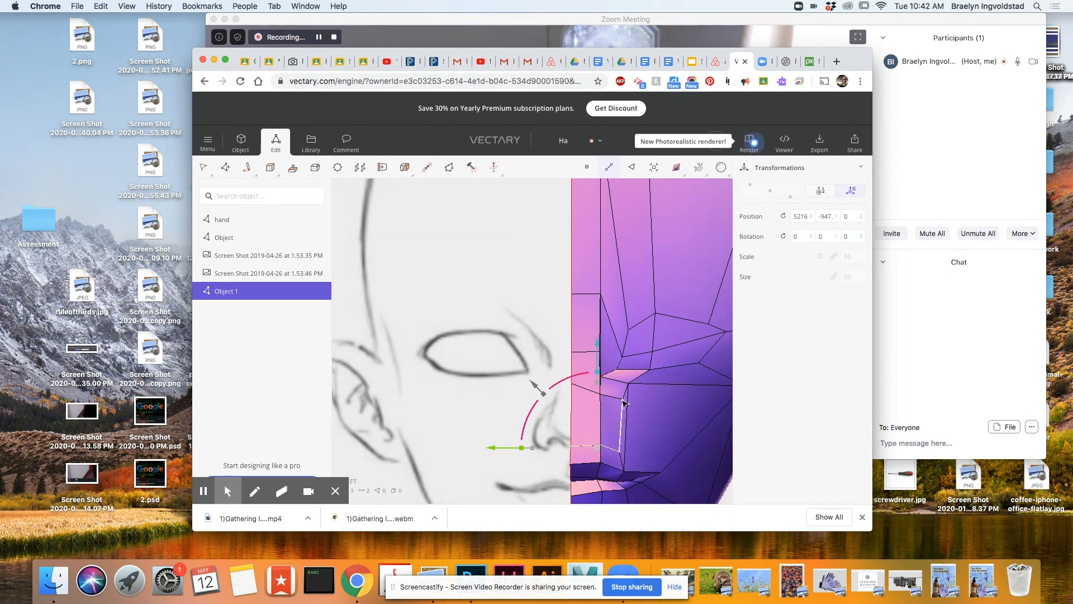
Select the horizontal edges across the middle of the nose and adjust their height.
{"action": "left_click", "coordinate": [610, 170]}
{"action": "left_click", "coordinate": [586, 390]}
{"action": "left_click_drag", "start_coordinate": [582, 295], "coordinate": [622, 324]}
{"action": "left_click", "coordinate": [624, 393]}
{"action": "right_click_drag", "start_coordinate": [712, 431], "coordinate": [499, 419]}
Pull the central nose edge and the bridge edge above it forward along the profile.
{"action": "key", "text": "2"}
{"action": "left_click", "coordinate": [401, 390]}
{"action": "left_click_drag", "start_coordinate": [481, 391], "coordinate": [458, 392]}
{"action": "left_click", "coordinate": [397, 312]}
{"action": "left_click_drag", "start_coordinate": [474, 323], "coordinate": [467, 323]}
{"action": "scroll", "coordinate": [381, 461], "scroll_direction": "down", "scroll_amount": 3}
{"action": "scroll", "coordinate": [394, 464], "scroll_direction": "down", "scroll_amount": 5}
{"action": "scroll", "coordinate": [376, 447], "scroll_direction": "up", "scroll_amount": 7}
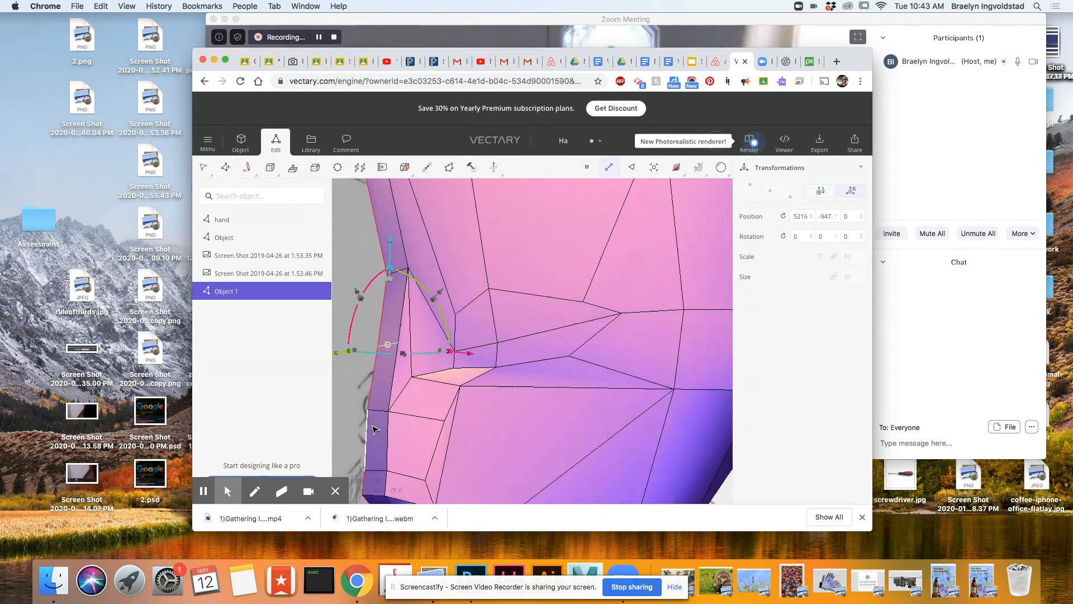
Move the two vertices beside the lower nose outward to widen the nostril area.
{"action": "middle_click_drag", "start_coordinate": [379, 452], "coordinate": [406, 416]}
{"action": "left_click", "coordinate": [447, 302]}
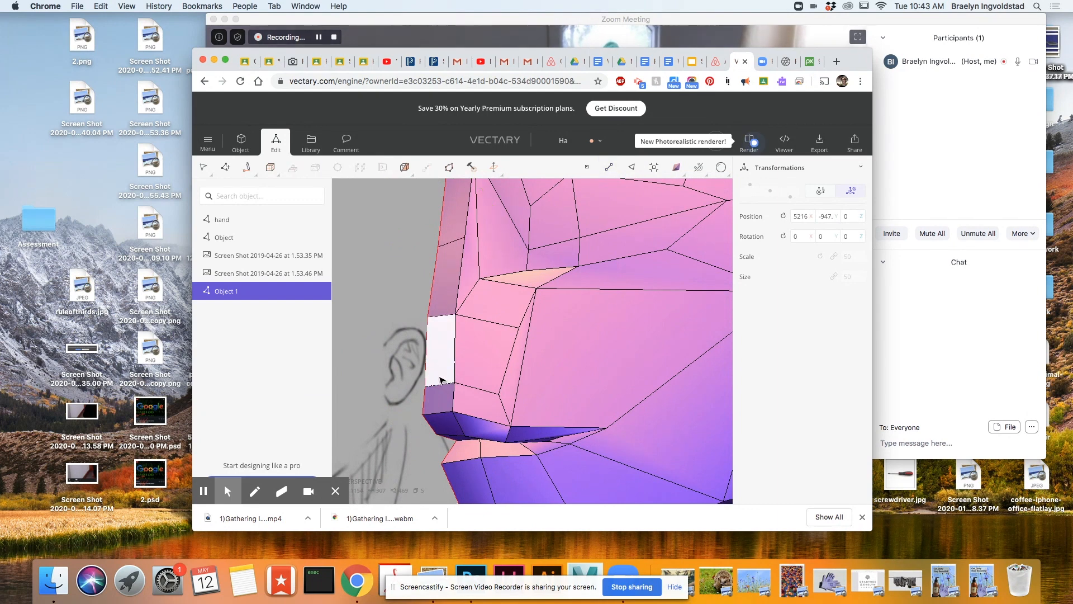
{"action": "left_click", "coordinate": [442, 294], "text": "shift"}
{"action": "right_click_drag", "start_coordinate": [510, 429], "coordinate": [486, 455]}
{"action": "left_click", "coordinate": [587, 168]}
{"action": "left_click", "coordinate": [414, 364]}
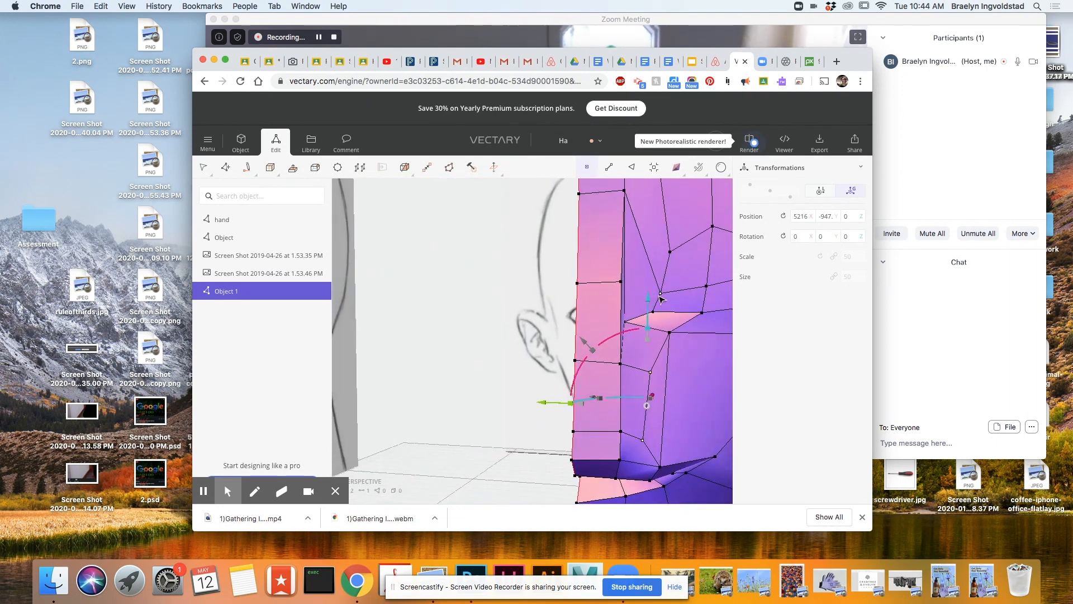
{"action": "right_click_drag", "start_coordinate": [648, 365], "coordinate": [398, 354]}
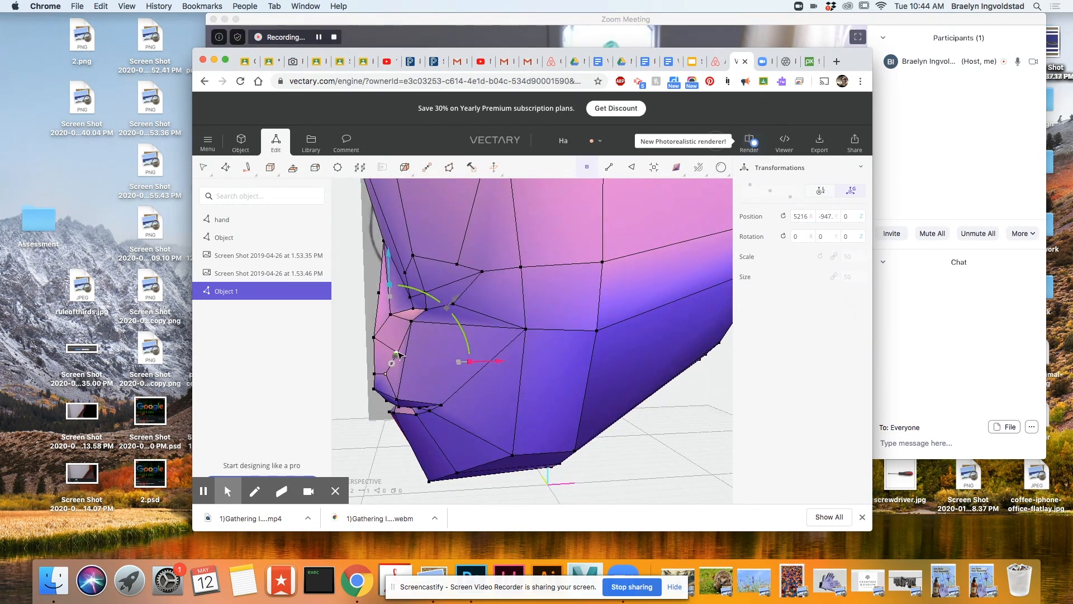
{"action": "scroll", "coordinate": [606, 383], "scroll_direction": "down", "scroll_amount": 5}
{"action": "right_click_drag", "start_coordinate": [460, 387], "coordinate": [548, 374]}
{"action": "scroll", "coordinate": [606, 383], "scroll_direction": "up", "scroll_amount": 4}
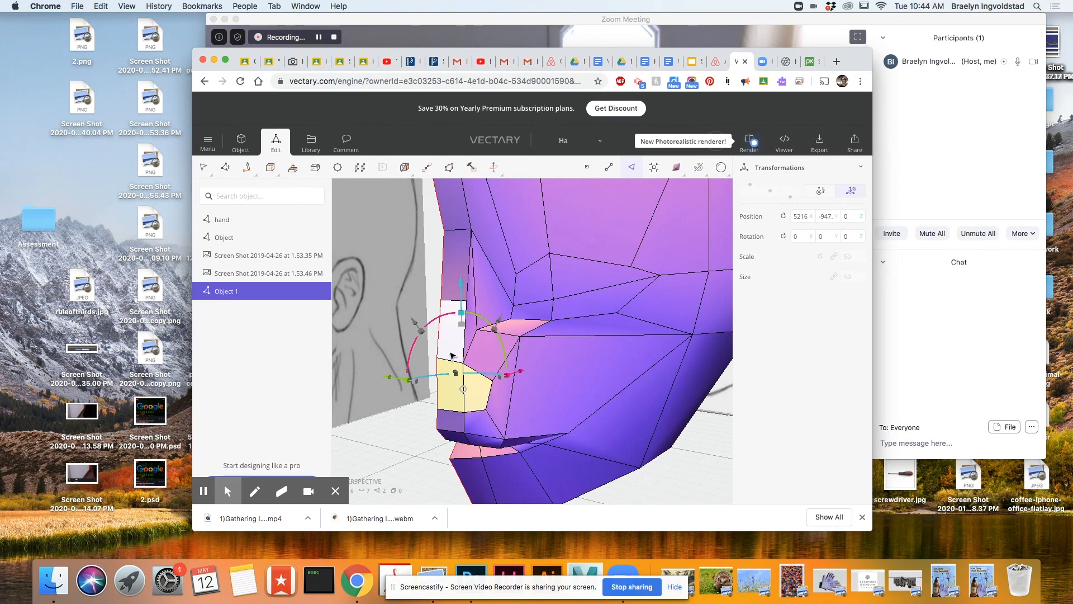
Select the four faces running from the nose bridge to the nostril and extrude them outward from the face.
{"action": "left_click", "coordinate": [452, 259], "text": "shift"}
{"action": "key", "text": "e"}
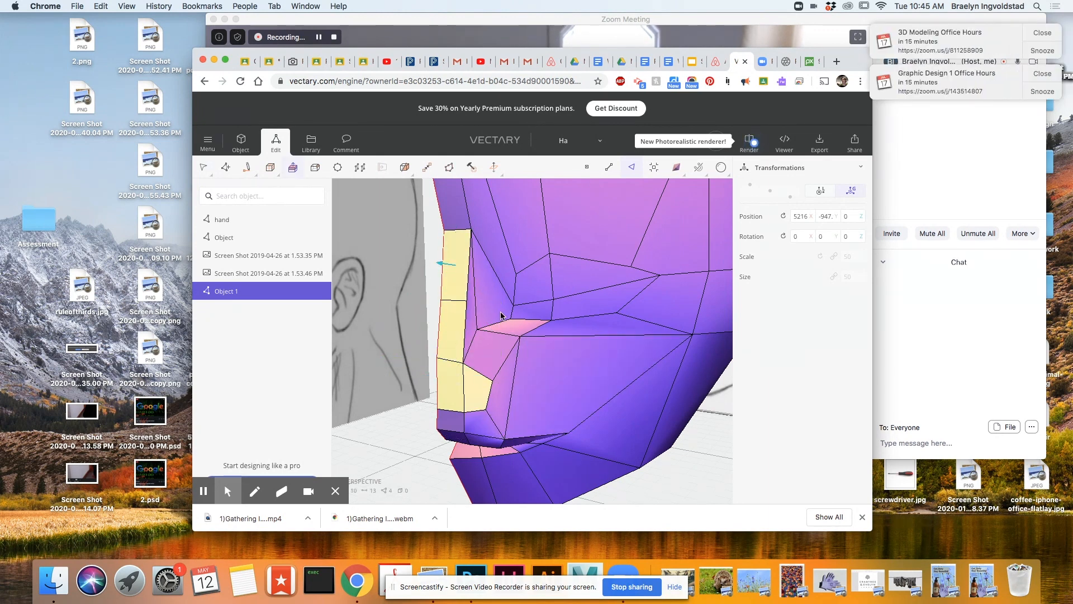
{"action": "scroll", "coordinate": [504, 324], "scroll_direction": "down", "scroll_amount": 1}
{"action": "left_click", "coordinate": [422, 278]}
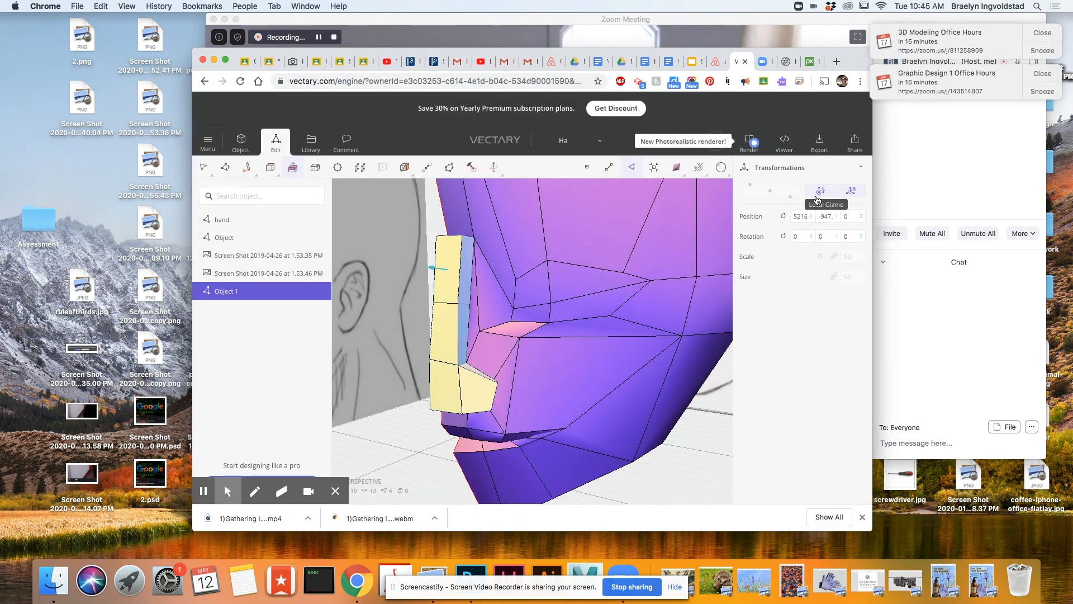
{"action": "left_click", "coordinate": [817, 200]}
{"action": "left_click", "coordinate": [523, 428]}
{"action": "left_click_drag", "start_coordinate": [443, 334], "coordinate": [438, 336]}
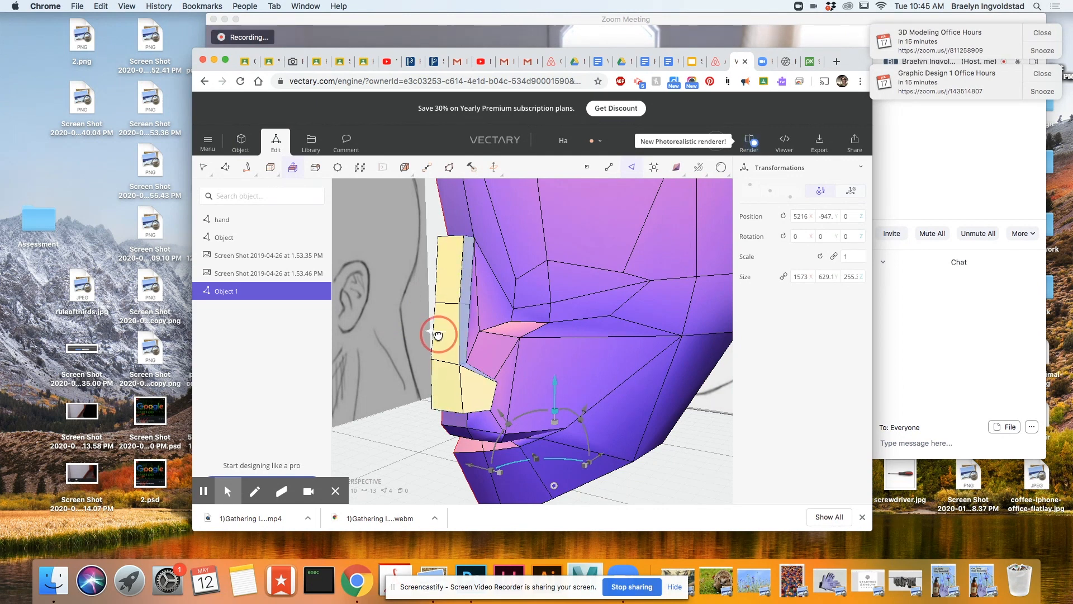
{"action": "scroll", "coordinate": [441, 338], "scroll_direction": "up", "scroll_amount": 4}
{"action": "right_click_drag", "start_coordinate": [622, 435], "coordinate": [620, 461]}
{"action": "key", "text": "Escape"}
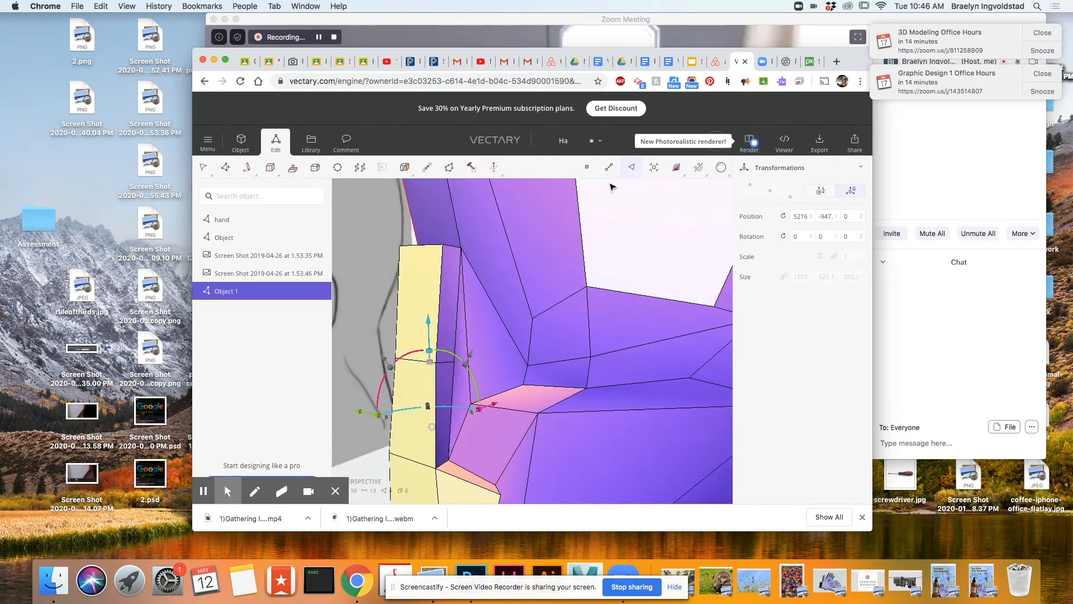
Push the top edge of the extruded nose back to meet the bridge and adjust the edge just below it.
{"action": "left_click", "coordinate": [609, 168]}
{"action": "left_click", "coordinate": [429, 245]}
{"action": "scroll", "coordinate": [428, 229], "scroll_direction": "up", "scroll_amount": 5}
{"action": "scroll", "coordinate": [410, 187], "scroll_direction": "down", "scroll_amount": 3}
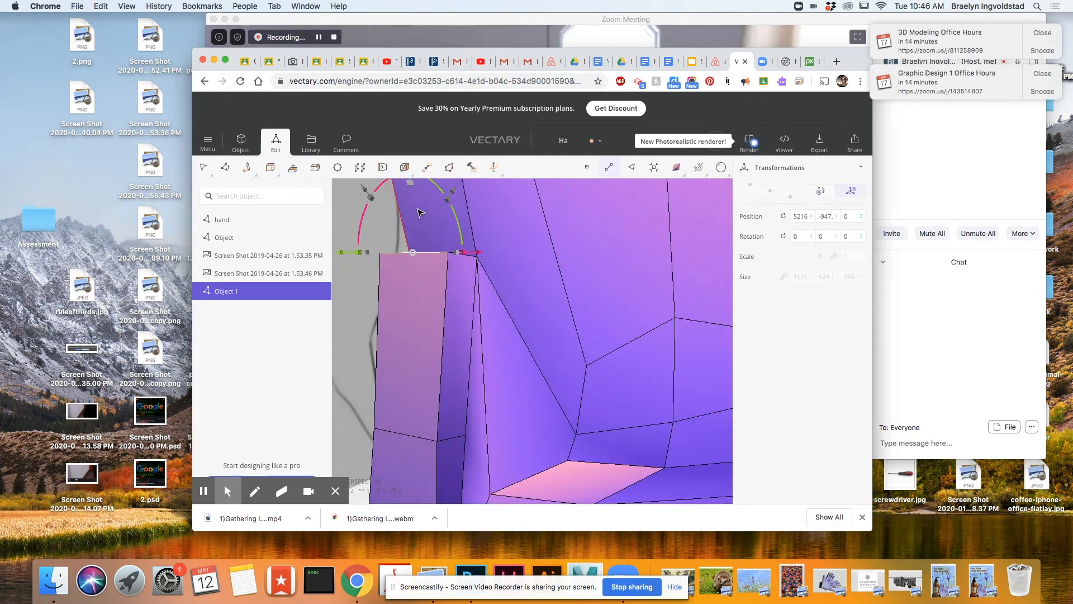
{"action": "middle_click_drag", "start_coordinate": [420, 208], "coordinate": [497, 213]}
{"action": "left_click_drag", "start_coordinate": [485, 278], "coordinate": [483, 292]}
{"action": "scroll", "coordinate": [536, 355], "scroll_direction": "down", "scroll_amount": 5}
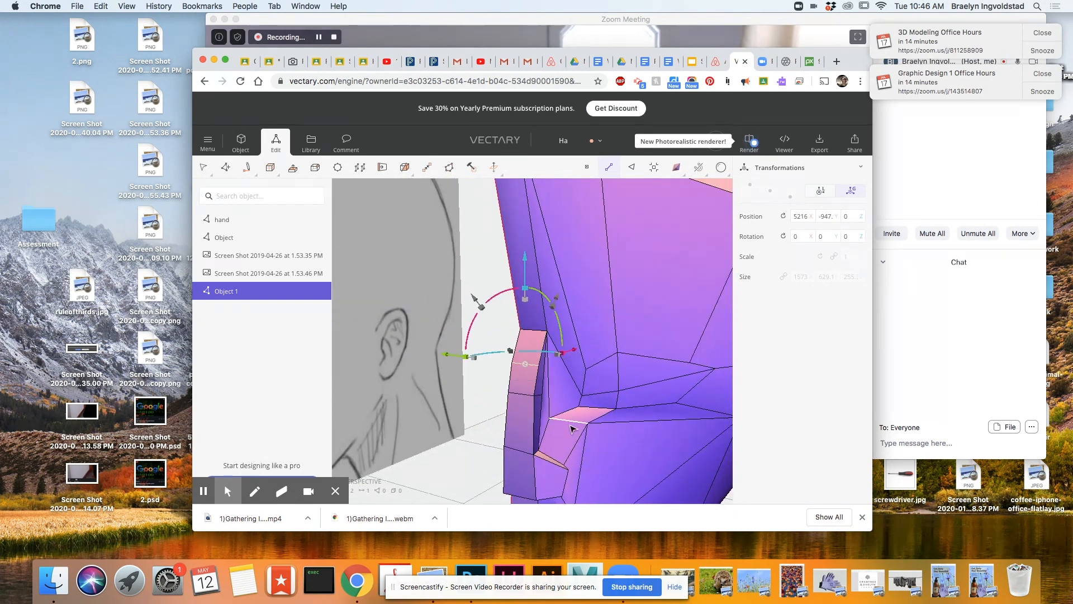
Adjust the nose tip and nostril edges, then shift the side edges of the upper nose to refine its width.
{"action": "scroll", "coordinate": [551, 390], "scroll_direction": "up", "scroll_amount": 4}
{"action": "scroll", "coordinate": [518, 414], "scroll_direction": "down", "scroll_amount": 5}
{"action": "scroll", "coordinate": [503, 459], "scroll_direction": "up", "scroll_amount": 3}
{"action": "middle_click_drag", "start_coordinate": [503, 465], "coordinate": [500, 326]}
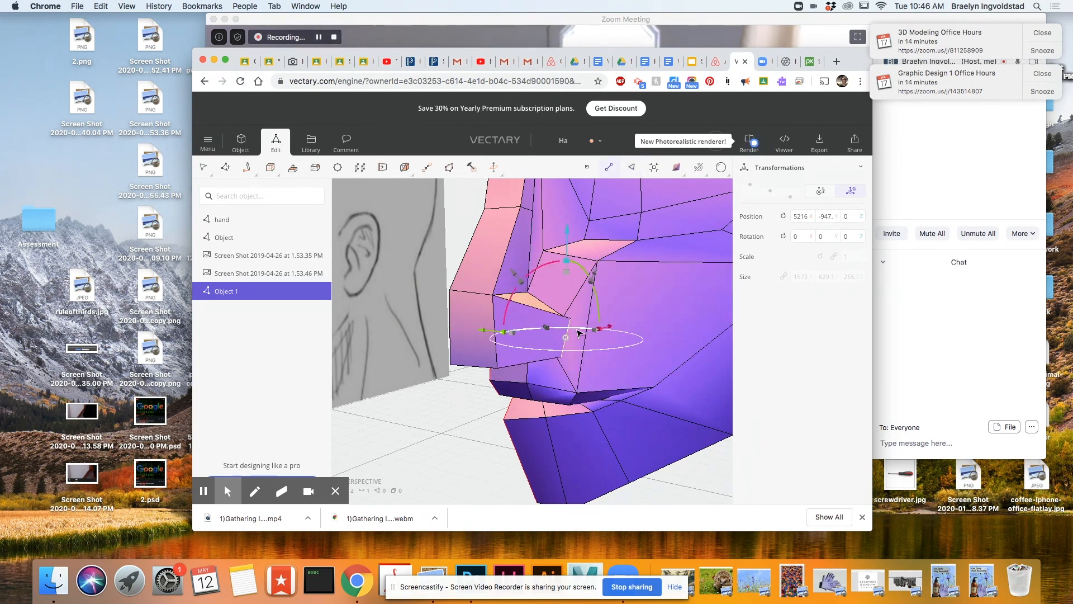
{"action": "scroll", "coordinate": [481, 357], "scroll_direction": "up", "scroll_amount": 3}
{"action": "mouse_move", "coordinate": [479, 357]}
{"action": "right_mouse_down"}
{"action": "mouse_move", "coordinate": [511, 353]}
{"action": "mouse_move", "coordinate": [474, 375]}
{"action": "mouse_move", "coordinate": [532, 275]}
{"action": "right_mouse_up"}
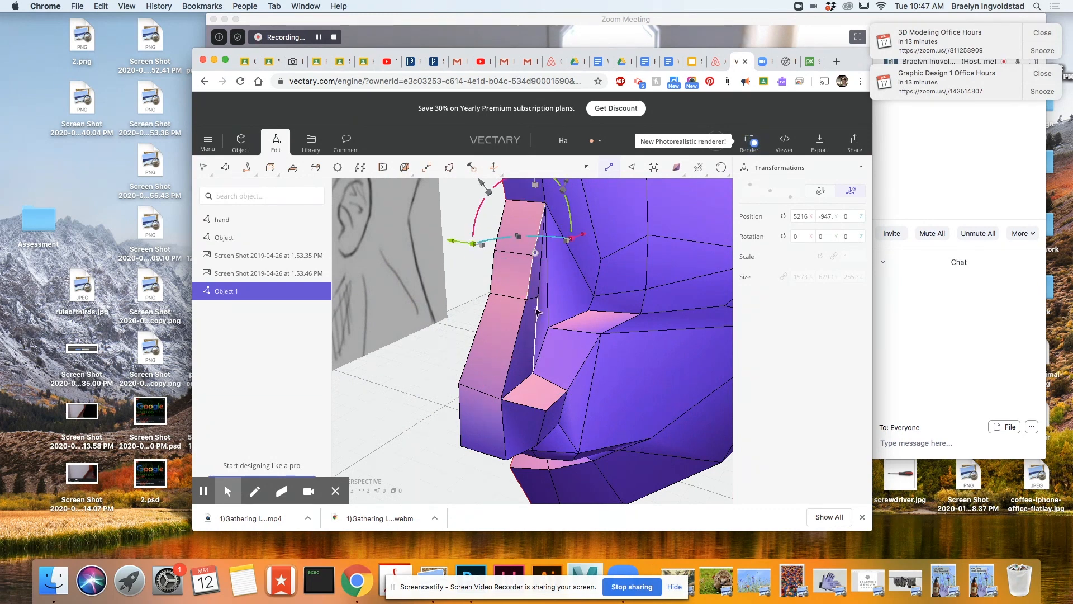
{"action": "left_click_drag", "start_coordinate": [449, 242], "coordinate": [458, 242]}
Delete the leftover faces on the inner side of the nose along the head's centre plane.
{"action": "right_click_drag", "start_coordinate": [446, 263], "coordinate": [613, 262]}
{"action": "right_click_drag", "start_coordinate": [680, 384], "coordinate": [397, 286]}
{"action": "right_click_drag", "start_coordinate": [490, 261], "coordinate": [670, 371]}
{"action": "left_click", "coordinate": [610, 167]}
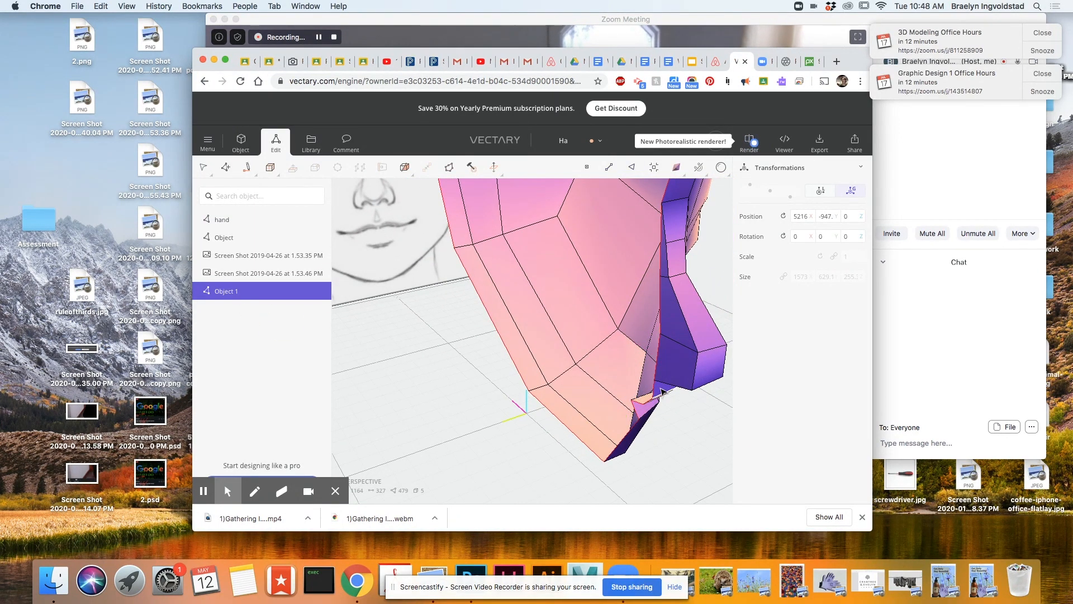
{"action": "right_click_drag", "start_coordinate": [670, 324], "coordinate": [677, 288]}
{"action": "left_click", "coordinate": [678, 288]}
{"action": "key", "text": "Delete"}
{"action": "mouse_move", "coordinate": [675, 246]}
{"action": "right_mouse_down"}
{"action": "mouse_move", "coordinate": [664, 211]}
{"action": "mouse_move", "coordinate": [657, 268]}
{"action": "right_mouse_up"}
{"action": "left_click", "coordinate": [663, 217]}
{"action": "scroll", "coordinate": [666, 215], "scroll_direction": "up", "scroll_amount": 3}
{"action": "scroll", "coordinate": [656, 269], "scroll_direction": "up", "scroll_amount": 3}
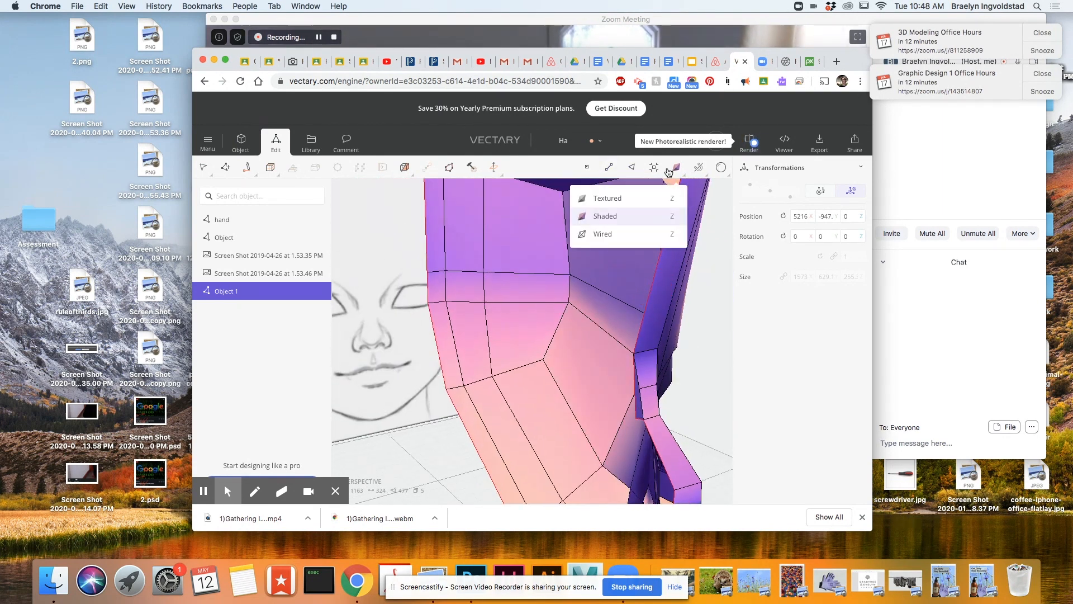
{"action": "left_click", "coordinate": [640, 400]}
{"action": "key", "text": "Delete"}
In wireframe front view, select the nose tip edges and move them to match the sketched profile.
{"action": "scroll", "coordinate": [710, 418], "scroll_direction": "down", "scroll_amount": 3}
{"action": "mouse_move", "coordinate": [699, 418]}
{"action": "right_mouse_down"}
{"action": "mouse_move", "coordinate": [444, 417]}
{"action": "mouse_move", "coordinate": [475, 411]}
{"action": "right_mouse_up"}
{"action": "scroll", "coordinate": [477, 410], "scroll_direction": "down", "scroll_amount": 2}
{"action": "left_click", "coordinate": [678, 168]}
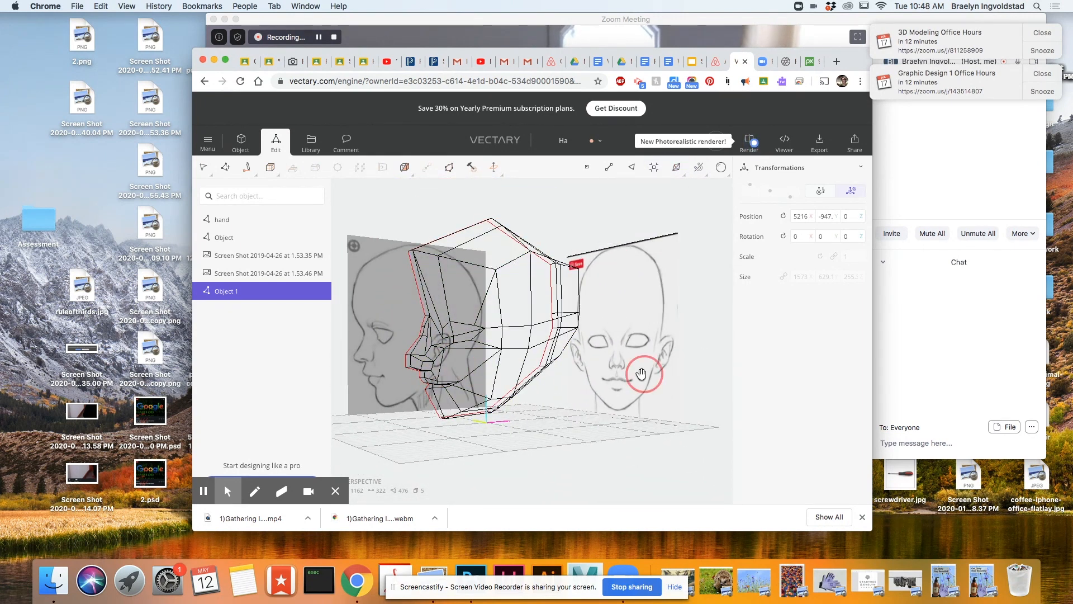
{"action": "right_click_drag", "start_coordinate": [642, 374], "coordinate": [446, 360], "text": "shift"}
{"action": "scroll", "coordinate": [390, 336], "scroll_direction": "up", "scroll_amount": 3}
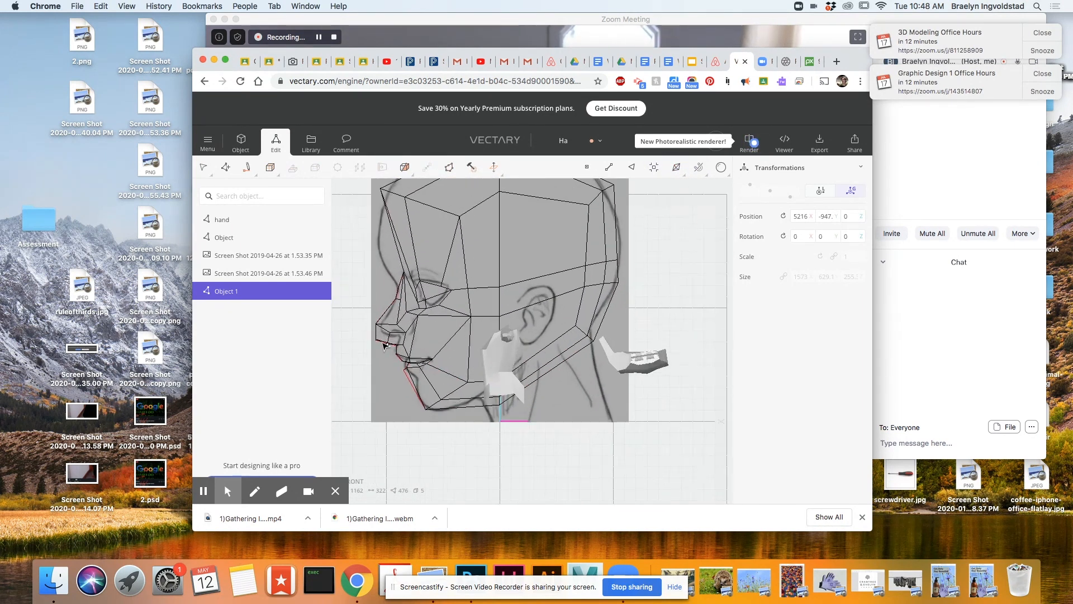
{"action": "left_click_drag", "start_coordinate": [398, 353], "coordinate": [397, 352]}
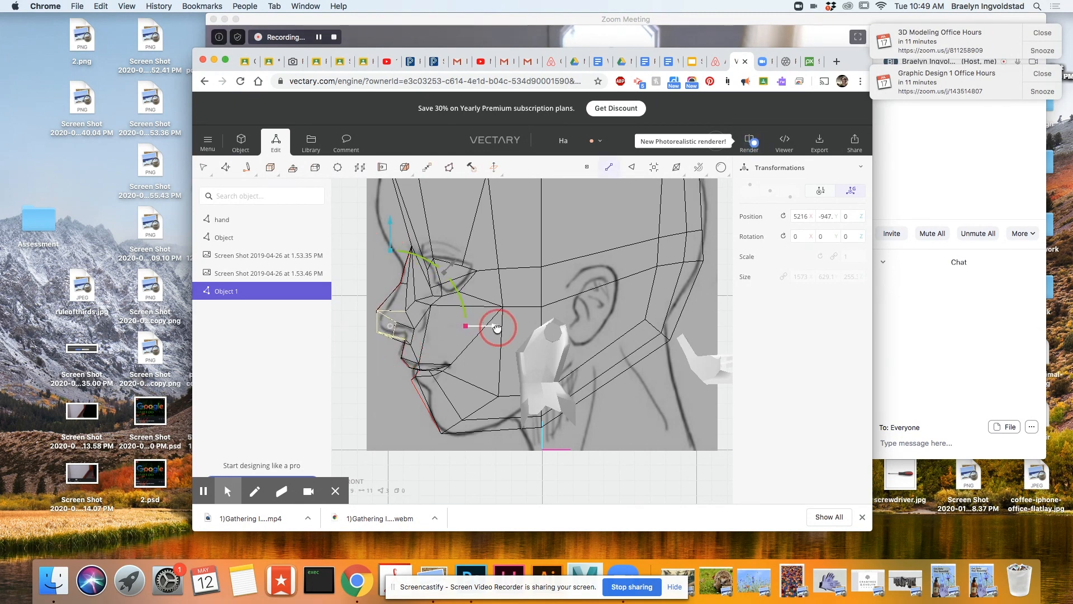
Restore the shaded display and examine the reshaped nose and the side of the head from several angles.
{"action": "left_click", "coordinate": [677, 167]}
{"action": "left_click", "coordinate": [647, 202]}
{"action": "left_click", "coordinate": [367, 400]}
{"action": "mouse_move", "coordinate": [435, 353]}
{"action": "middle_mouse_down"}
{"action": "mouse_move", "coordinate": [484, 367]}
{"action": "mouse_move", "coordinate": [593, 364]}
{"action": "middle_mouse_up"}
{"action": "scroll", "coordinate": [559, 387], "scroll_direction": "down", "scroll_amount": 4}
{"action": "right_click_drag", "start_coordinate": [559, 387], "coordinate": [670, 415]}
{"action": "scroll", "coordinate": [426, 302], "scroll_direction": "up", "scroll_amount": 5}
{"action": "right_click_drag", "start_coordinate": [384, 300], "coordinate": [693, 345]}
{"action": "middle_click_drag", "start_coordinate": [672, 389], "coordinate": [514, 319]}
{"action": "middle_click_drag", "start_coordinate": [624, 318], "coordinate": [522, 266]}
Inset the six faces on the side of the head and scale them down in wireframe to form the ear base.
{"action": "scroll", "coordinate": [522, 266], "scroll_direction": "up", "scroll_amount": 4}
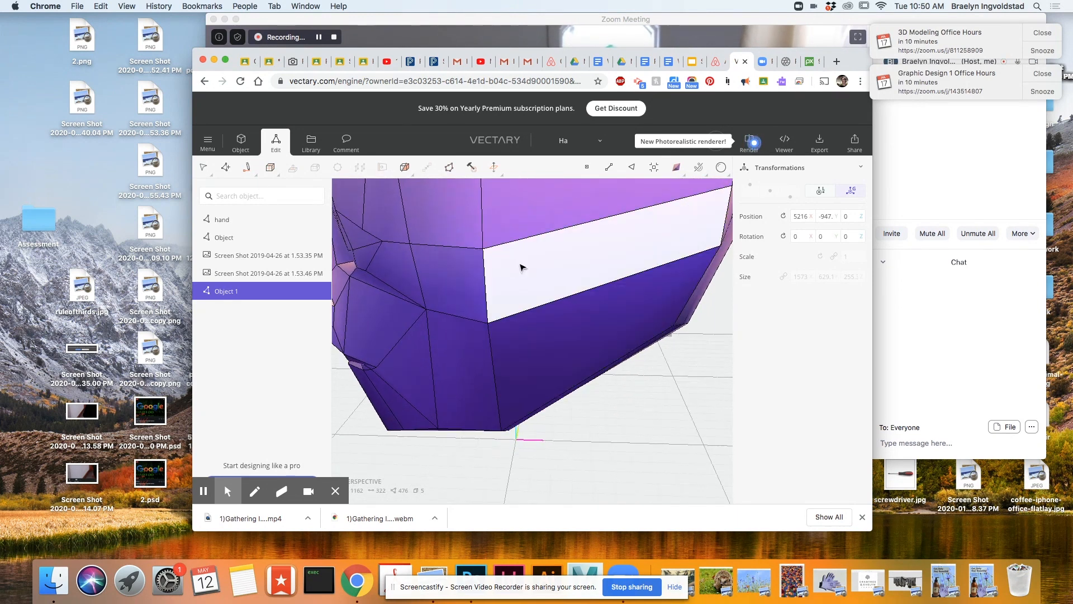
{"action": "scroll", "coordinate": [522, 266], "scroll_direction": "down", "scroll_amount": 7}
{"action": "mouse_move", "coordinate": [522, 267]}
{"action": "right_mouse_down"}
{"action": "mouse_move", "coordinate": [563, 403]}
{"action": "mouse_move", "coordinate": [572, 389]}
{"action": "mouse_move", "coordinate": [499, 422]}
{"action": "mouse_move", "coordinate": [512, 436]}
{"action": "right_mouse_up"}
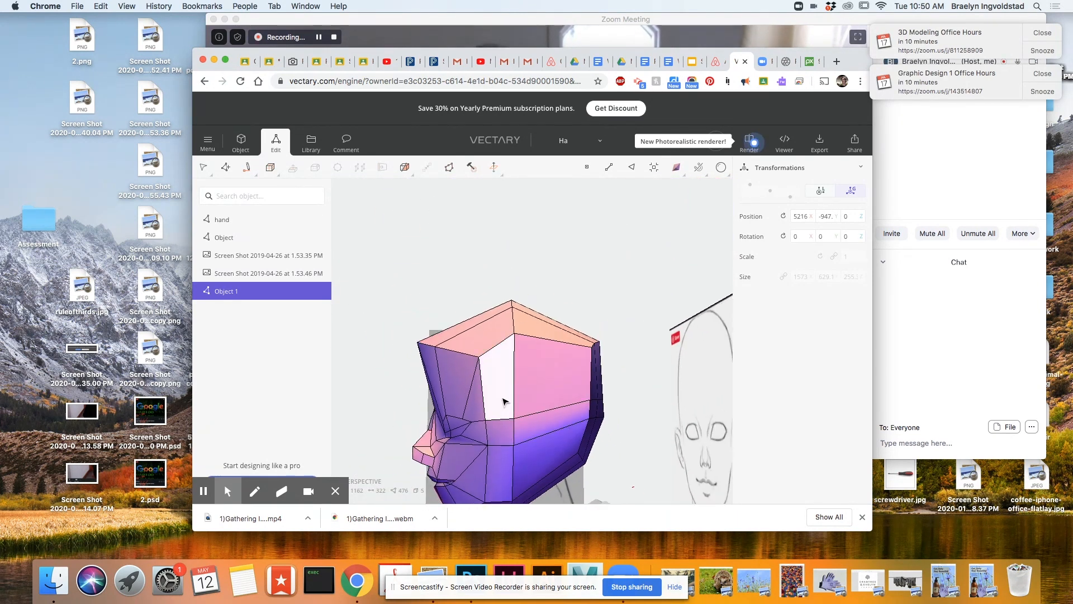
{"action": "left_click", "coordinate": [503, 435], "text": "shift"}
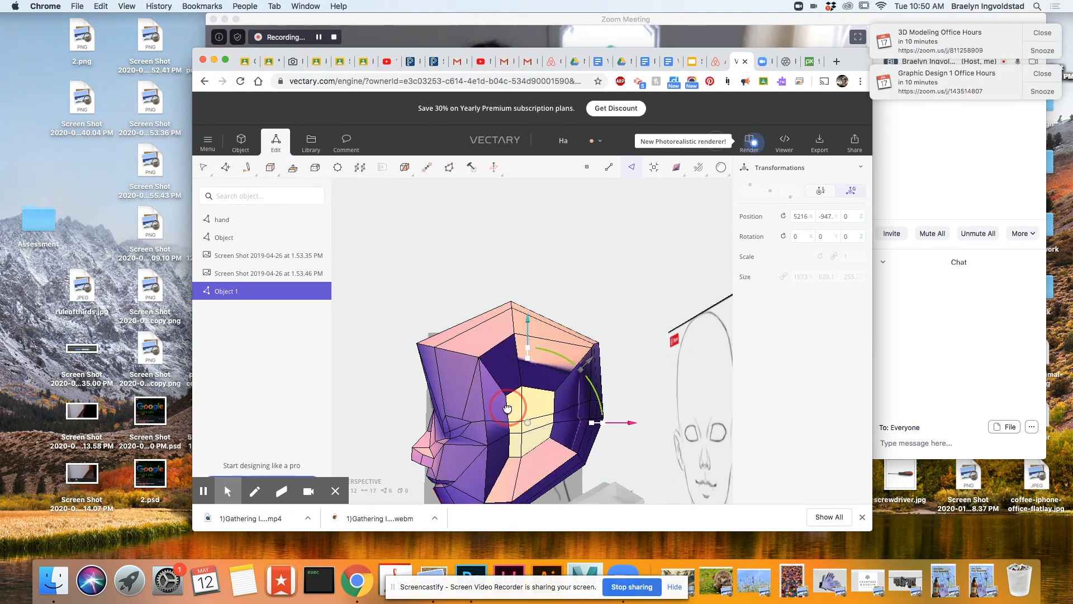
{"action": "left_click", "coordinate": [677, 167]}
{"action": "left_click", "coordinate": [604, 232]}
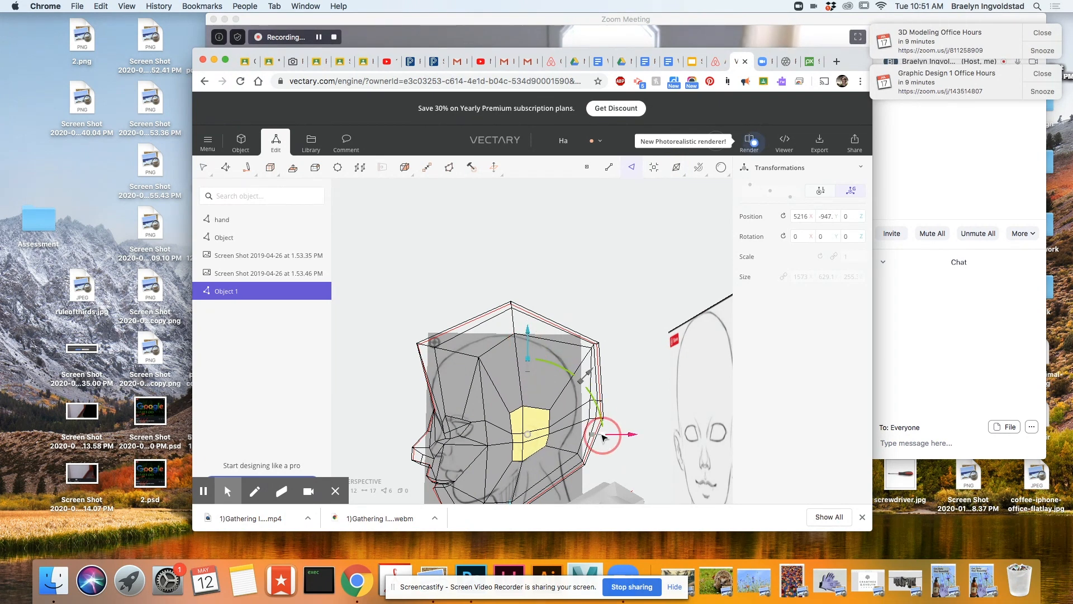
{"action": "mouse_move", "coordinate": [551, 456]}
{"action": "right_mouse_down"}
{"action": "mouse_move", "coordinate": [542, 439]}
{"action": "mouse_move", "coordinate": [561, 473]}
{"action": "right_mouse_up"}
Extrude the six ear faces outward from the head, then move and scale them toward the sketched ear in front view.
{"action": "key", "text": "e"}
{"action": "left_click_drag", "start_coordinate": [532, 462], "coordinate": [515, 484]}
{"action": "right_click_drag", "start_coordinate": [620, 478], "coordinate": [476, 395]}
{"action": "key", "text": "Escape"}
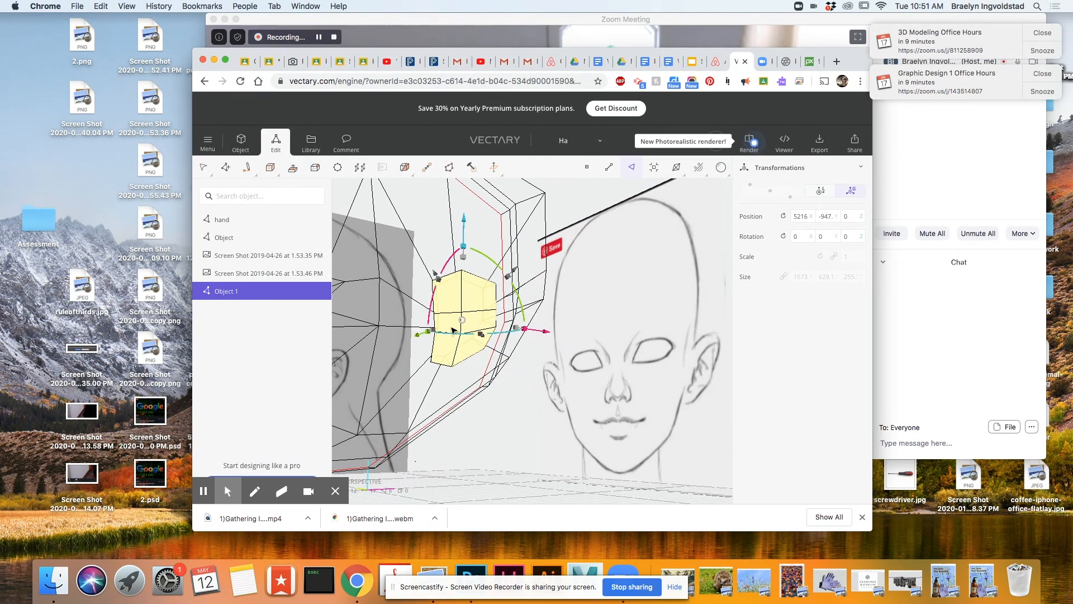
{"action": "key", "text": "f"}
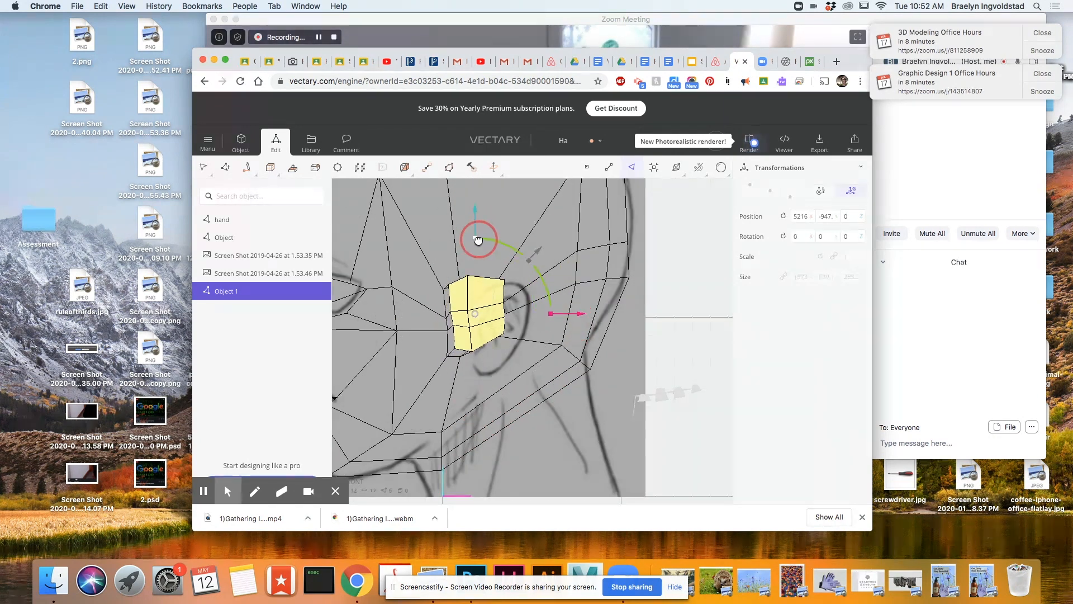
{"action": "left_click", "coordinate": [478, 241]}
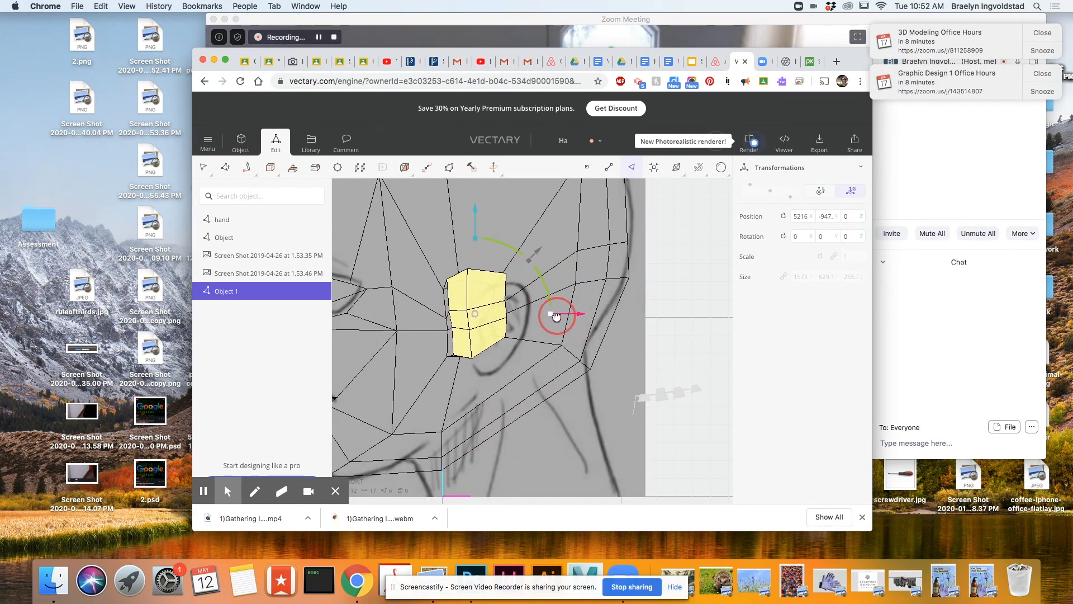
{"action": "right_click_drag", "start_coordinate": [580, 319], "coordinate": [509, 278]}
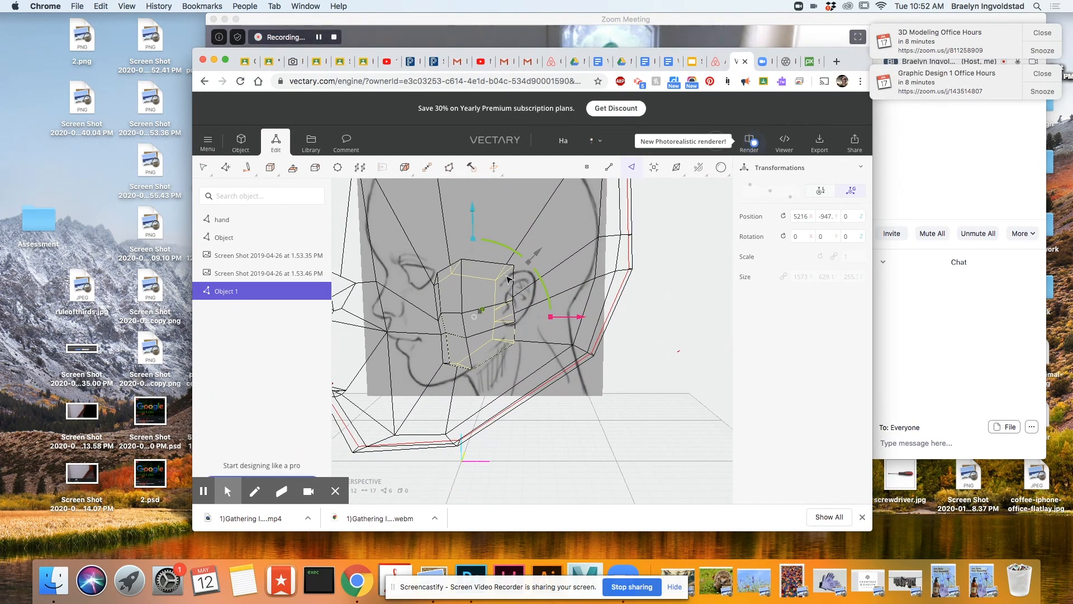
Move the lower back and bottom vertices of the ear block to shape the earlobe.
{"action": "left_click_drag", "start_coordinate": [575, 203], "coordinate": [566, 208]}
{"action": "left_click", "coordinate": [514, 343]}
{"action": "left_click_drag", "start_coordinate": [608, 343], "coordinate": [598, 346]}
{"action": "left_click", "coordinate": [472, 369]}
{"action": "middle_click", "coordinate": [556, 371]}
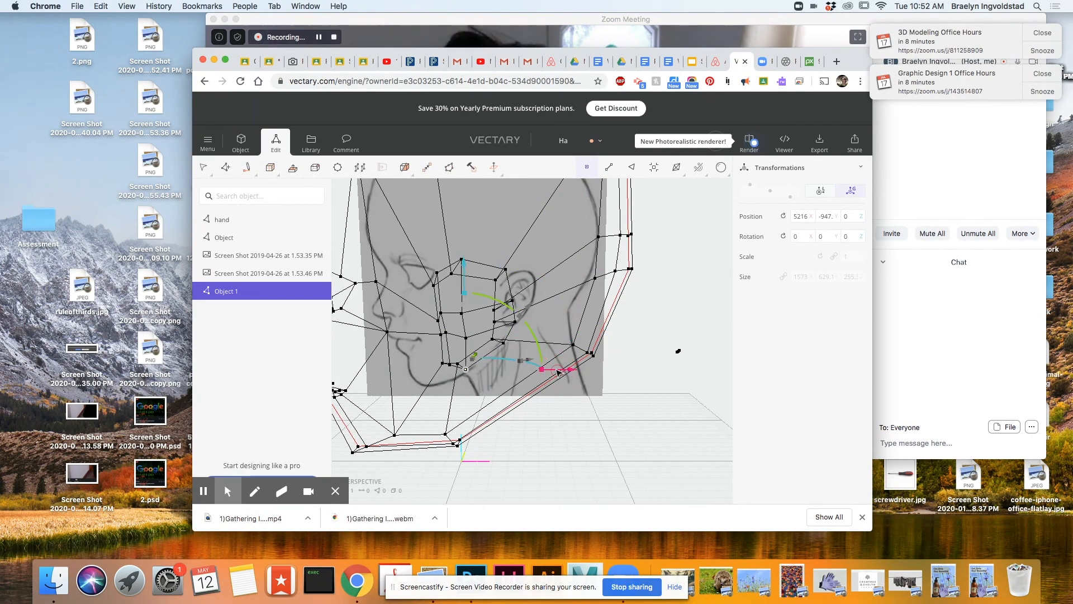
{"action": "scroll", "coordinate": [548, 357], "scroll_direction": "up", "scroll_amount": 3}
{"action": "middle_click_drag", "start_coordinate": [479, 402], "coordinate": [516, 414]}
{"action": "right_click_drag", "start_coordinate": [516, 414], "coordinate": [525, 313]}
{"action": "scroll", "coordinate": [565, 378], "scroll_direction": "down", "scroll_amount": 2}
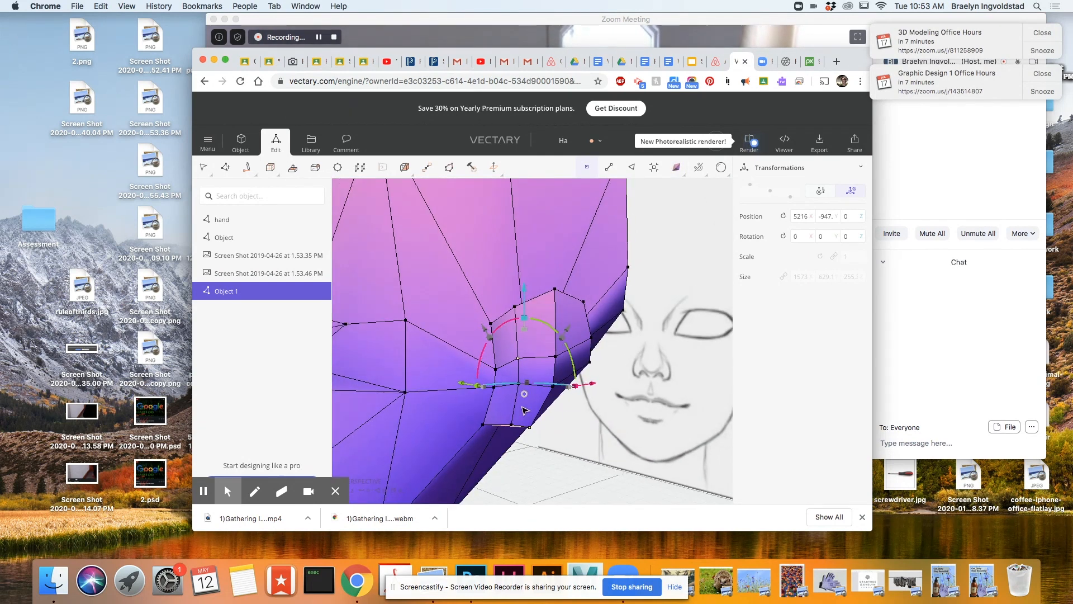
Select the two middle vertices on the ear block's outer surface and move them outward from the head.
{"action": "scroll", "coordinate": [531, 379], "scroll_direction": "up", "scroll_amount": 4}
{"action": "key", "text": "space"}
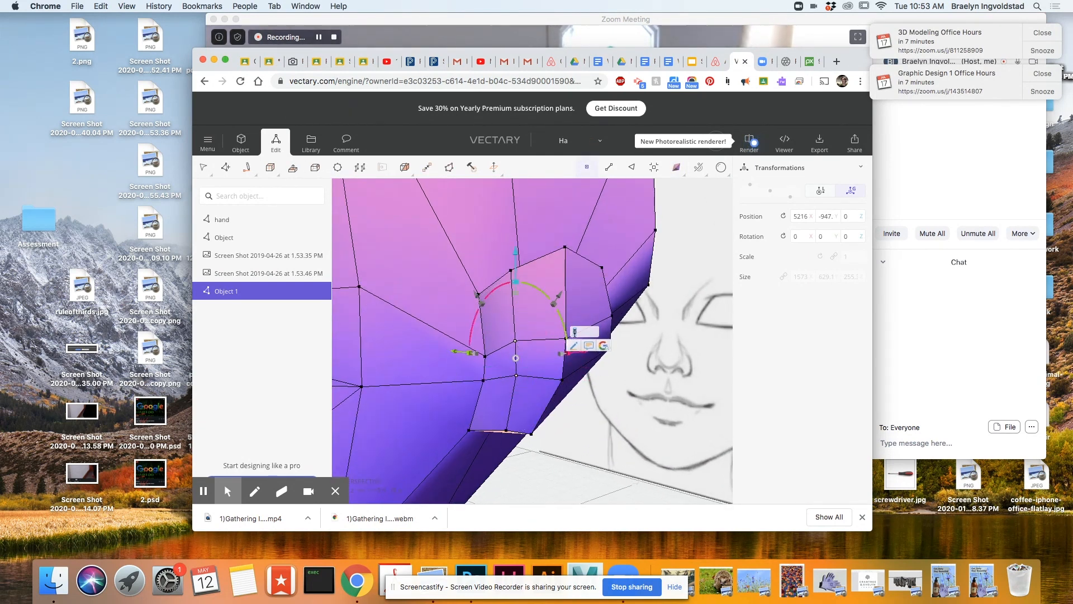
{"action": "left_click", "coordinate": [566, 339], "text": "shift"}
{"action": "left_click_drag", "start_coordinate": [576, 391], "coordinate": [621, 426]}
{"action": "left_click_drag", "start_coordinate": [429, 336], "coordinate": [426, 336]}
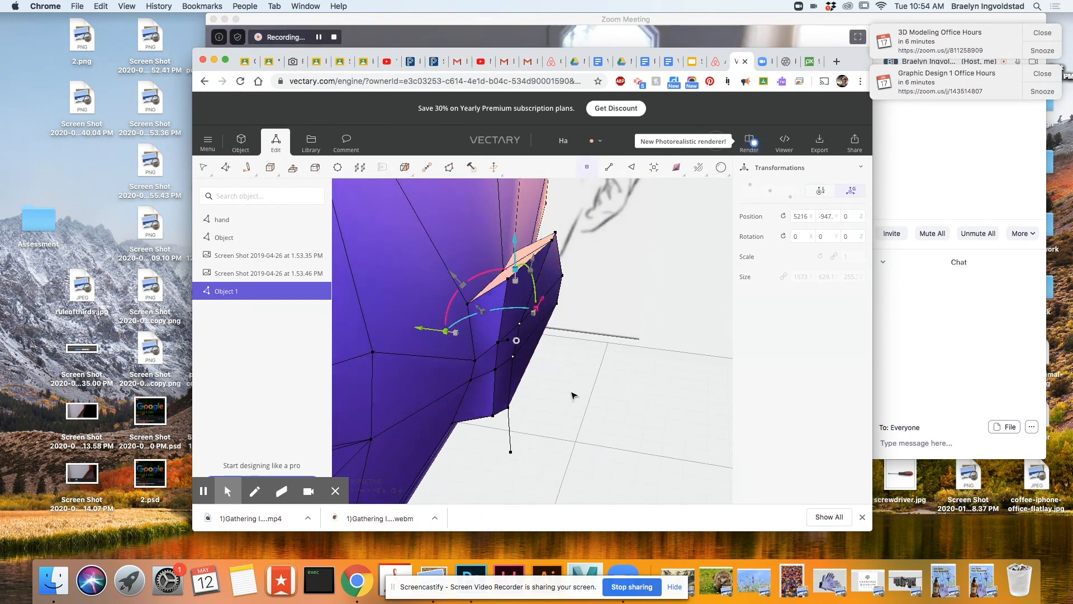
Reposition individual vertices around the lower half of the ear block to slant its outer surface.
{"action": "mouse_move", "coordinate": [570, 395]}
{"action": "left_mouse_down"}
{"action": "mouse_move", "coordinate": [394, 395]}
{"action": "mouse_move", "coordinate": [509, 339]}
{"action": "mouse_move", "coordinate": [371, 381]}
{"action": "mouse_move", "coordinate": [598, 389]}
{"action": "left_mouse_up"}
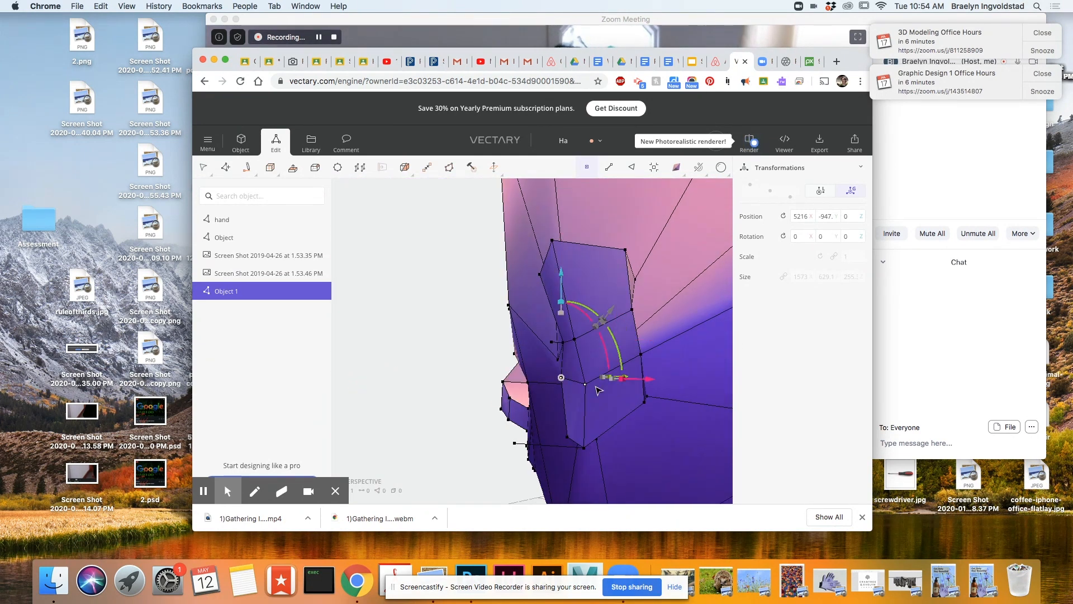
{"action": "left_click_drag", "start_coordinate": [660, 430], "coordinate": [635, 400]}
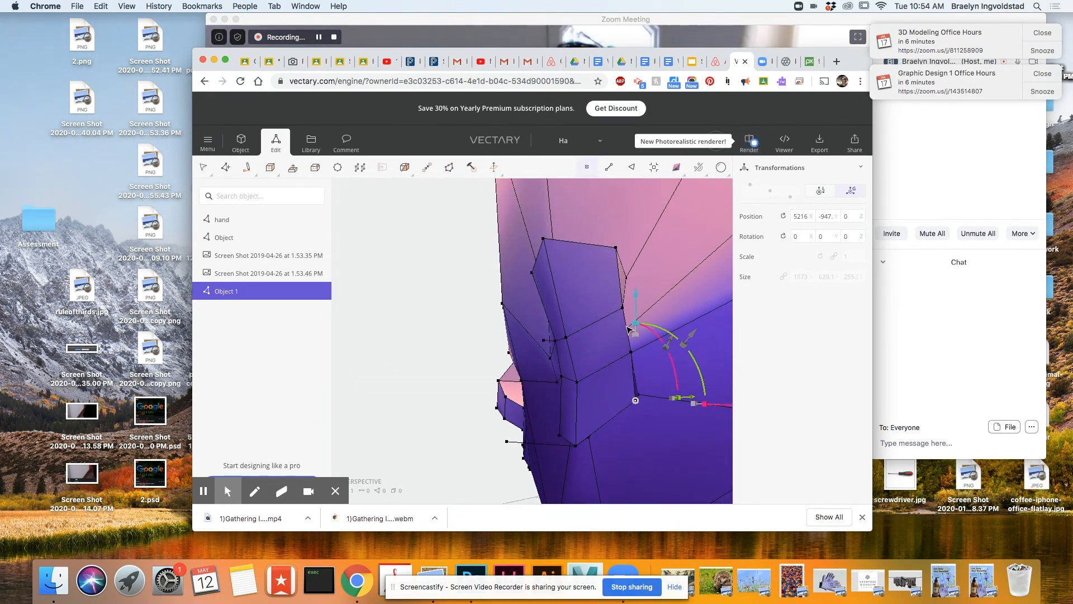
{"action": "mouse_move", "coordinate": [698, 336]}
{"action": "left_mouse_down"}
{"action": "mouse_move", "coordinate": [706, 487]}
{"action": "mouse_move", "coordinate": [563, 487]}
{"action": "mouse_move", "coordinate": [648, 425]}
{"action": "mouse_move", "coordinate": [744, 484]}
{"action": "mouse_move", "coordinate": [618, 434]}
{"action": "mouse_move", "coordinate": [595, 407]}
{"action": "left_mouse_up"}
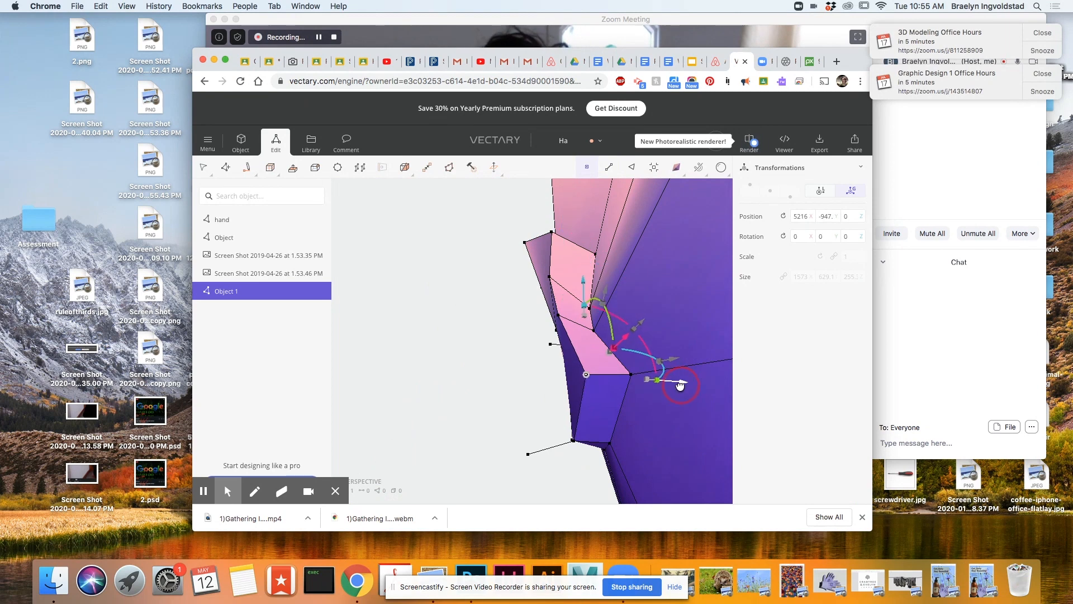
{"action": "mouse_move", "coordinate": [572, 445]}
{"action": "left_mouse_down"}
{"action": "mouse_move", "coordinate": [750, 458]}
{"action": "mouse_move", "coordinate": [578, 451]}
{"action": "left_mouse_up"}
{"action": "scroll", "coordinate": [525, 471], "scroll_direction": "up", "scroll_amount": 2}
{"action": "scroll", "coordinate": [537, 475], "scroll_direction": "down", "scroll_amount": 2}
{"action": "scroll", "coordinate": [548, 480], "scroll_direction": "up", "scroll_amount": 3}
{"action": "left_click_drag", "start_coordinate": [575, 323], "coordinate": [530, 324]}
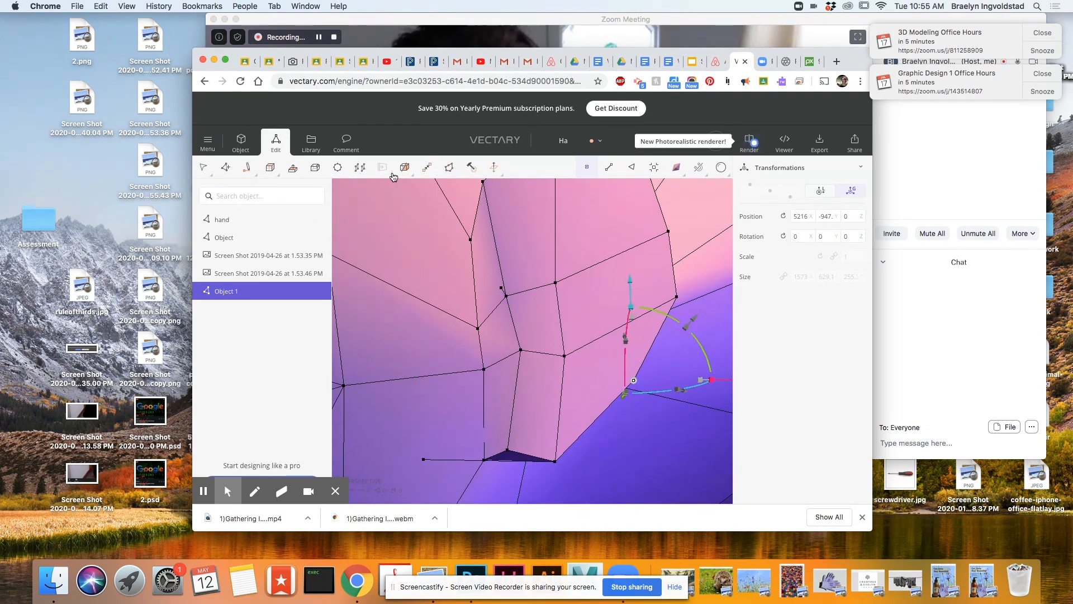
Select the ear's outer faces, extrude them and scale them down to form a rim around the ear.
{"action": "left_click", "coordinate": [633, 168]}
{"action": "mouse_move", "coordinate": [581, 218]}
{"action": "left_mouse_down"}
{"action": "mouse_move", "coordinate": [561, 240]}
{"action": "mouse_move", "coordinate": [549, 386]}
{"action": "mouse_move", "coordinate": [570, 439]}
{"action": "left_mouse_up"}
{"action": "key", "text": "e"}
{"action": "left_click_drag", "start_coordinate": [604, 196], "coordinate": [672, 378]}
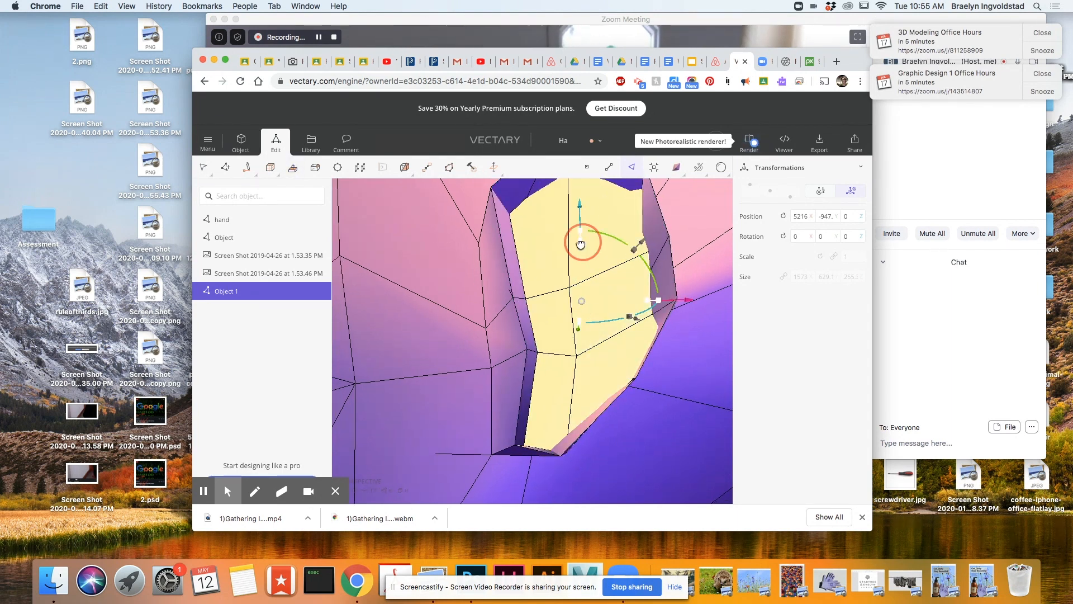
{"action": "left_click_drag", "start_coordinate": [578, 253], "coordinate": [654, 339]}
Push the scaled ear faces inward to hollow out the ear inside its rim.
{"action": "left_click_drag", "start_coordinate": [647, 455], "coordinate": [615, 353]}
{"action": "left_click_drag", "start_coordinate": [673, 411], "coordinate": [546, 448]}
{"action": "left_click_drag", "start_coordinate": [516, 383], "coordinate": [515, 366]}
{"action": "scroll", "coordinate": [647, 380], "scroll_direction": "down", "scroll_amount": 1}
{"action": "key", "text": "Escape"}
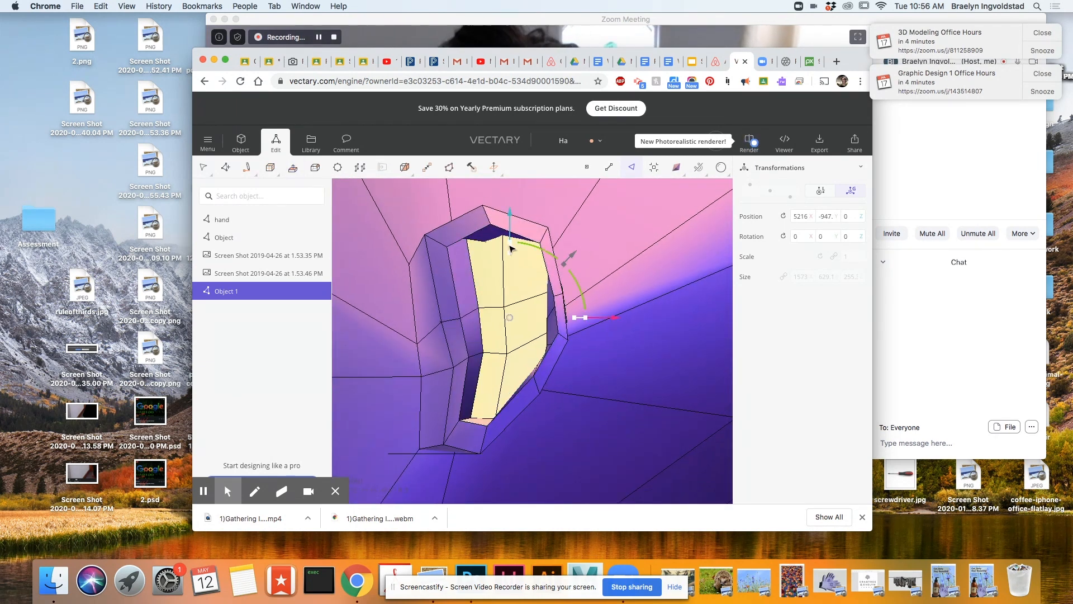
Scale the ear's recessed inner faces to refine the hollow inside the rim.
{"action": "left_click_drag", "start_coordinate": [502, 287], "coordinate": [504, 234]}
{"action": "left_click_drag", "start_coordinate": [609, 335], "coordinate": [583, 336]}
{"action": "left_click_drag", "start_coordinate": [642, 462], "coordinate": [592, 473]}
{"action": "right_click", "coordinate": [585, 296]}
{"action": "mouse_move", "coordinate": [584, 257]}
{"action": "left_click", "coordinate": [606, 216]}
Select the inner edges along the front of the ear's rim and reposition them to reshape the opening.
{"action": "left_click_drag", "start_coordinate": [663, 400], "coordinate": [699, 403]}
{"action": "left_click_drag", "start_coordinate": [725, 337], "coordinate": [719, 337]}
{"action": "left_click_drag", "start_coordinate": [684, 425], "coordinate": [617, 273]}
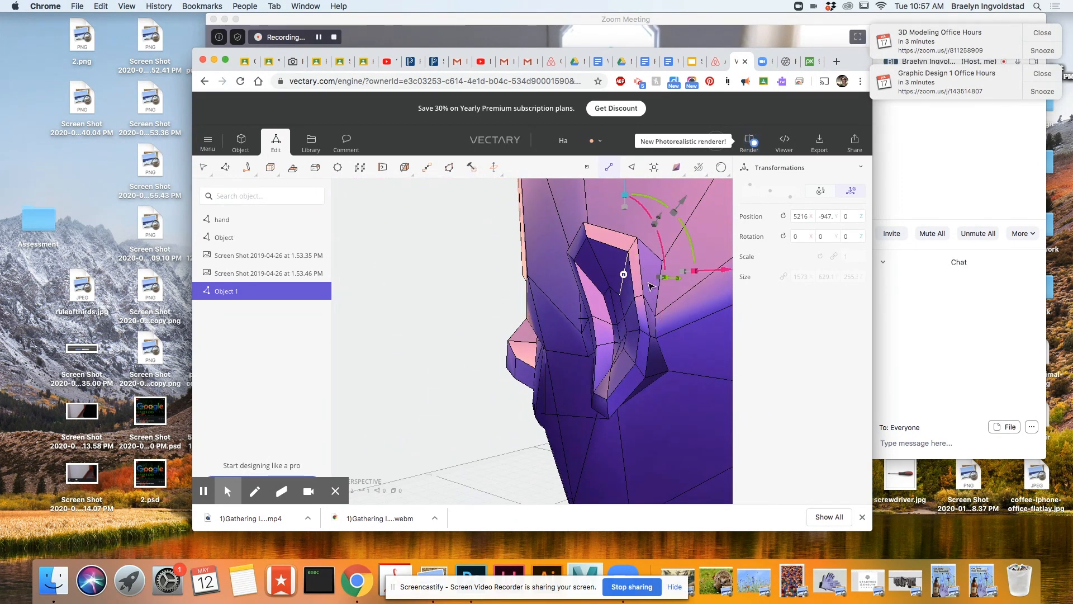
{"action": "scroll", "coordinate": [711, 369], "scroll_direction": "up", "scroll_amount": 3}
{"action": "left_click_drag", "start_coordinate": [711, 369], "coordinate": [455, 438]}
{"action": "left_click", "coordinate": [680, 377]}
{"action": "left_click_drag", "start_coordinate": [679, 376], "coordinate": [433, 398]}
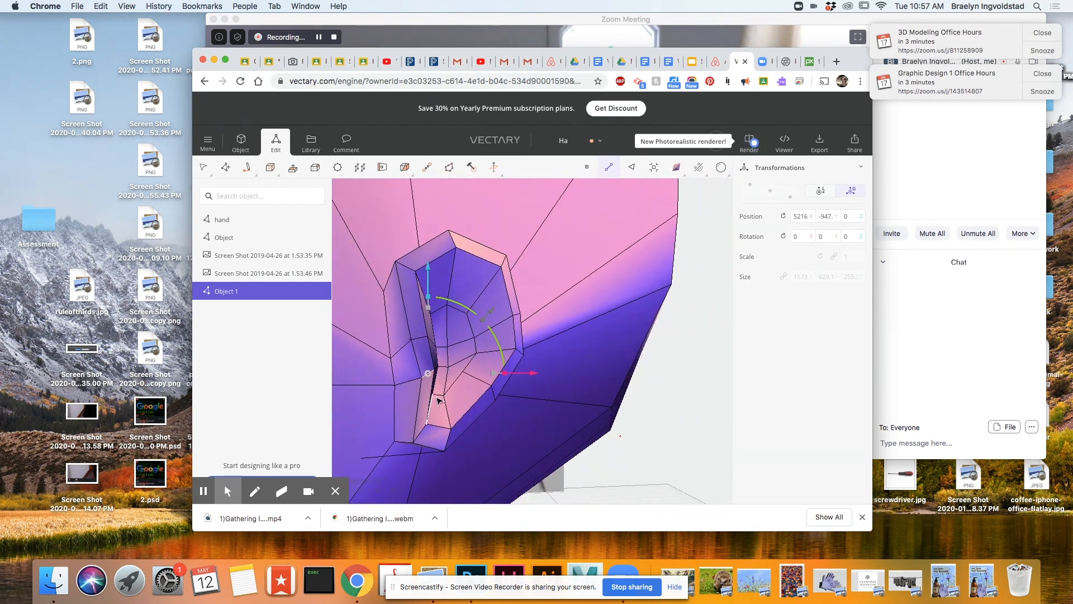
{"action": "left_click_drag", "start_coordinate": [506, 373], "coordinate": [621, 340]}
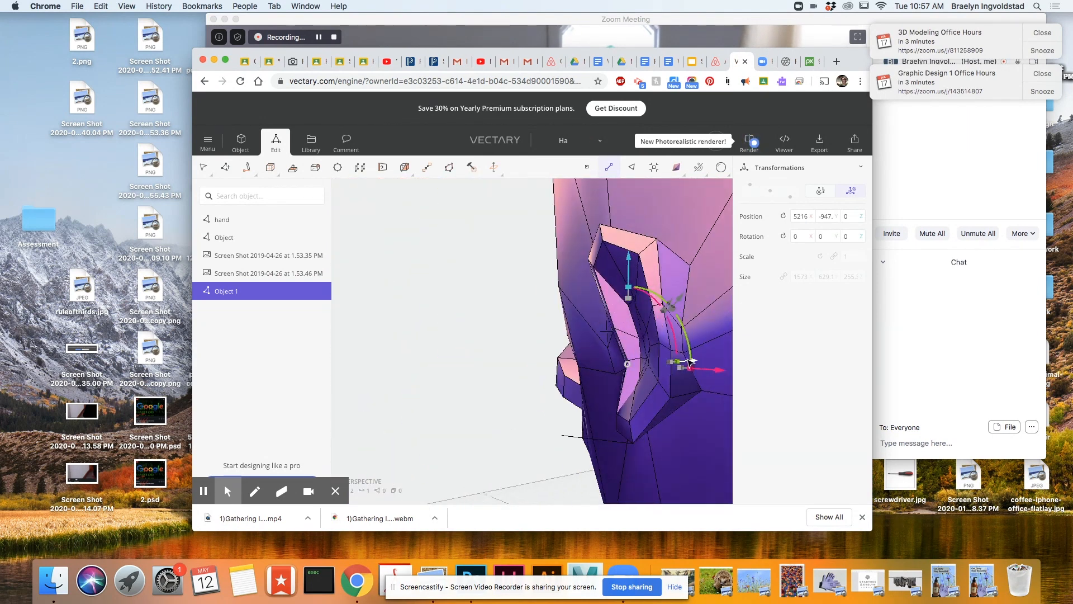
{"action": "left_click_drag", "start_coordinate": [683, 360], "coordinate": [493, 415]}
Reposition individual vertices along the ear's outer rim to refine how far it stands out from the head.
{"action": "scroll", "coordinate": [430, 421], "scroll_direction": "down", "scroll_amount": 5}
{"action": "scroll", "coordinate": [381, 417], "scroll_direction": "up", "scroll_amount": 8}
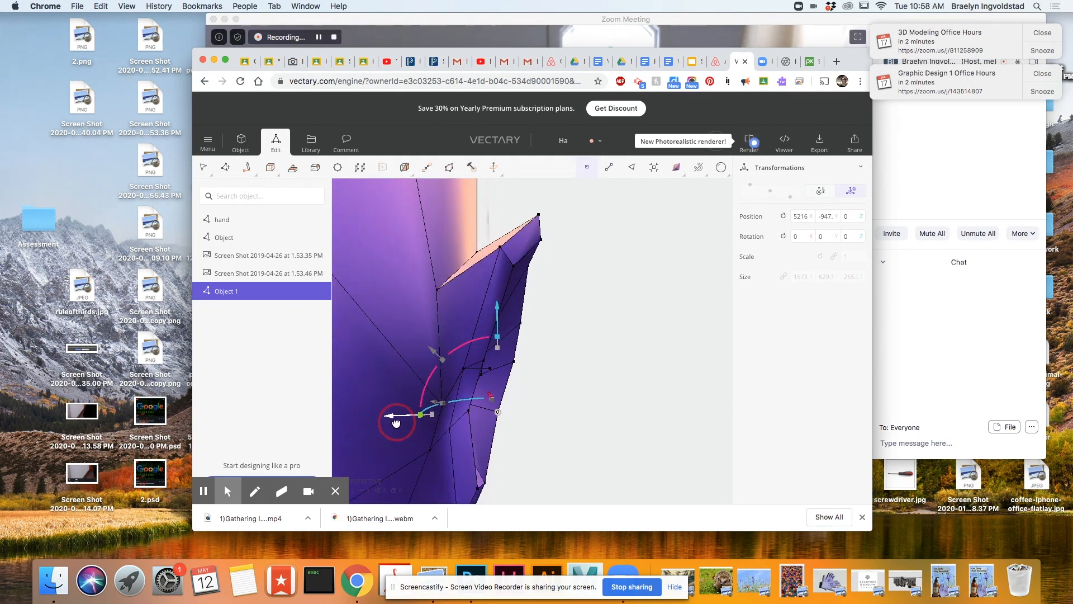
{"action": "left_click_drag", "start_coordinate": [435, 268], "coordinate": [446, 269]}
{"action": "scroll", "coordinate": [548, 381], "scroll_direction": "down", "scroll_amount": 3}
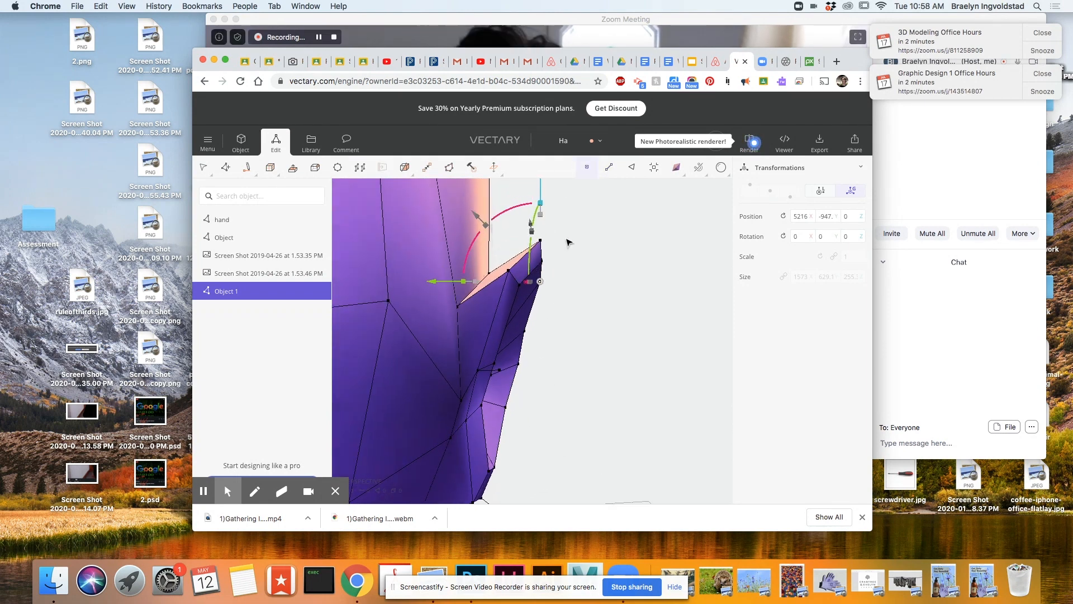
{"action": "scroll", "coordinate": [547, 217], "scroll_direction": "down", "scroll_amount": 3}
{"action": "left_click", "coordinate": [532, 211]}
Examine the ear from several angles and select the small face at its lobe.
{"action": "mouse_move", "coordinate": [615, 448]}
{"action": "left_mouse_down"}
{"action": "mouse_move", "coordinate": [599, 398]}
{"action": "mouse_move", "coordinate": [345, 358]}
{"action": "mouse_move", "coordinate": [400, 391]}
{"action": "mouse_move", "coordinate": [498, 423]}
{"action": "left_mouse_up"}
{"action": "scroll", "coordinate": [480, 274], "scroll_direction": "up", "scroll_amount": 3}
{"action": "scroll", "coordinate": [538, 295], "scroll_direction": "down", "scroll_amount": 5}
{"action": "left_click_drag", "start_coordinate": [588, 341], "coordinate": [464, 411]}
{"action": "scroll", "coordinate": [599, 367], "scroll_direction": "down", "scroll_amount": 5}
{"action": "scroll", "coordinate": [693, 370], "scroll_direction": "up", "scroll_amount": 5}
{"action": "left_click_drag", "start_coordinate": [694, 369], "coordinate": [665, 417]}
{"action": "scroll", "coordinate": [592, 431], "scroll_direction": "up", "scroll_amount": 5}
{"action": "scroll", "coordinate": [592, 431], "scroll_direction": "down", "scroll_amount": 3}
{"action": "scroll", "coordinate": [578, 404], "scroll_direction": "up", "scroll_amount": 5}
{"action": "left_click", "coordinate": [578, 404]}
{"action": "key", "text": "Delete"}
{"action": "scroll", "coordinate": [692, 418], "scroll_direction": "up", "scroll_amount": 5}
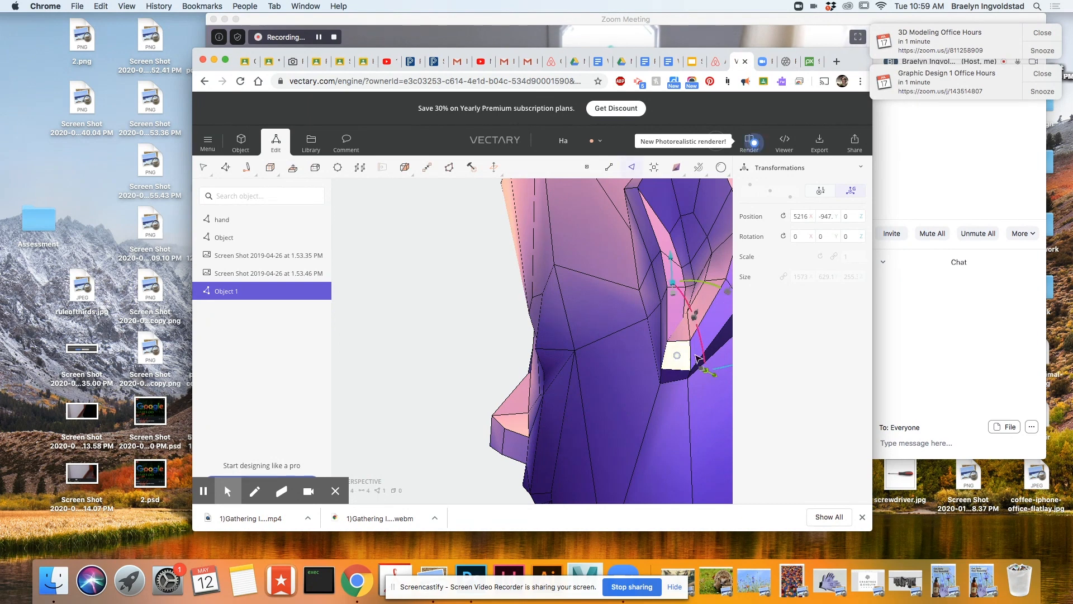
{"action": "scroll", "coordinate": [691, 370], "scroll_direction": "down", "scroll_amount": 5}
{"action": "left_click_drag", "start_coordinate": [606, 397], "coordinate": [576, 371]}
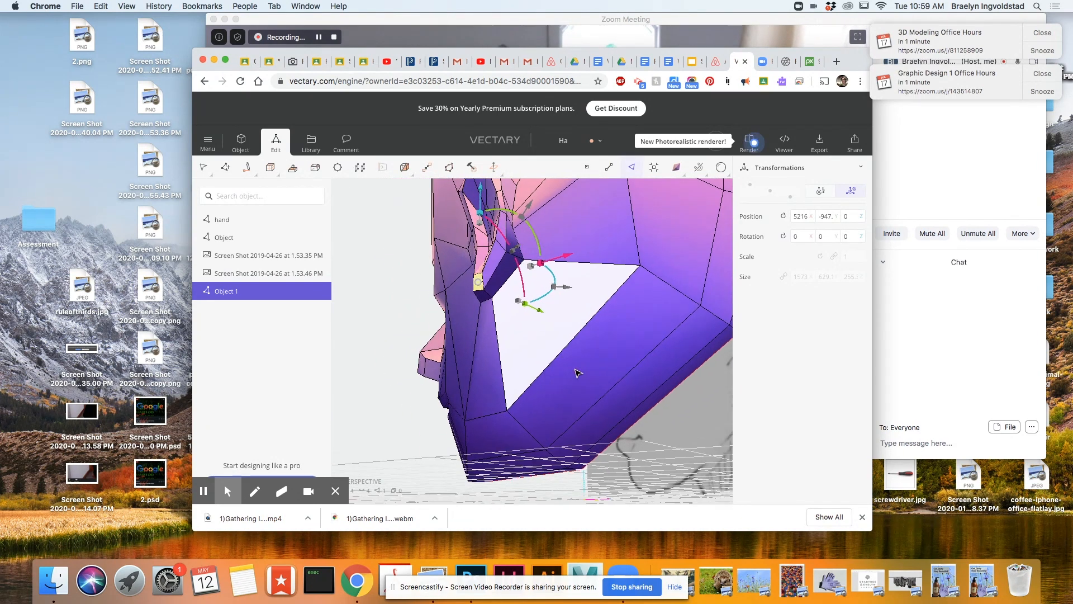
Reposition the vertices along the underside of the jaw and the neck opening.
{"action": "mouse_move", "coordinate": [721, 444]}
{"action": "left_mouse_down"}
{"action": "mouse_move", "coordinate": [363, 433]}
{"action": "mouse_move", "coordinate": [471, 401]}
{"action": "left_mouse_up"}
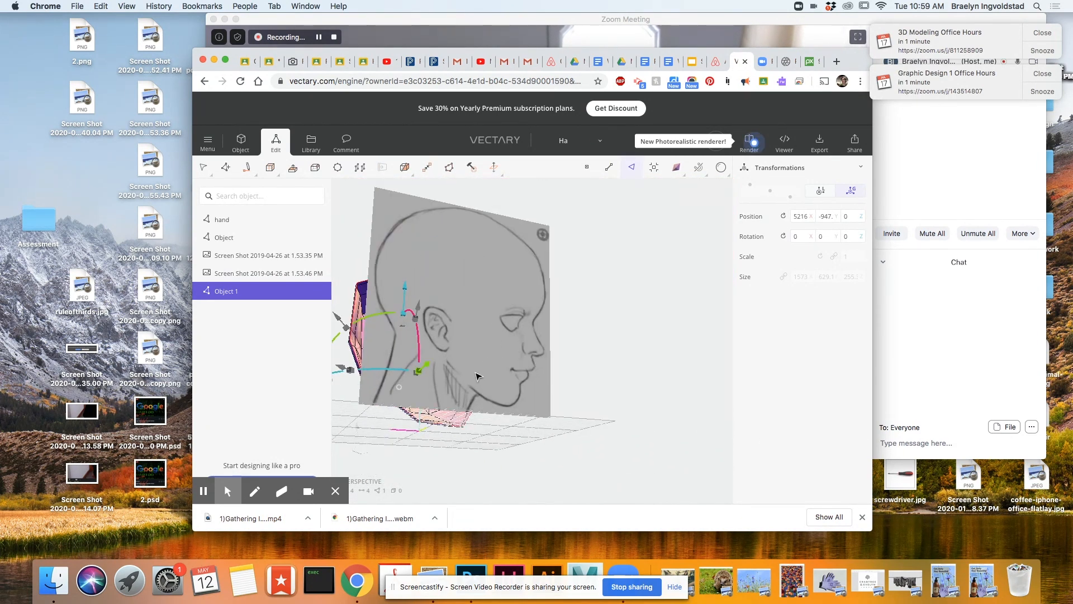
{"action": "mouse_move", "coordinate": [407, 339]}
{"action": "left_mouse_down"}
{"action": "mouse_move", "coordinate": [494, 388]}
{"action": "mouse_move", "coordinate": [694, 417]}
{"action": "left_mouse_up"}
{"action": "left_click_drag", "start_coordinate": [358, 451], "coordinate": [634, 440]}
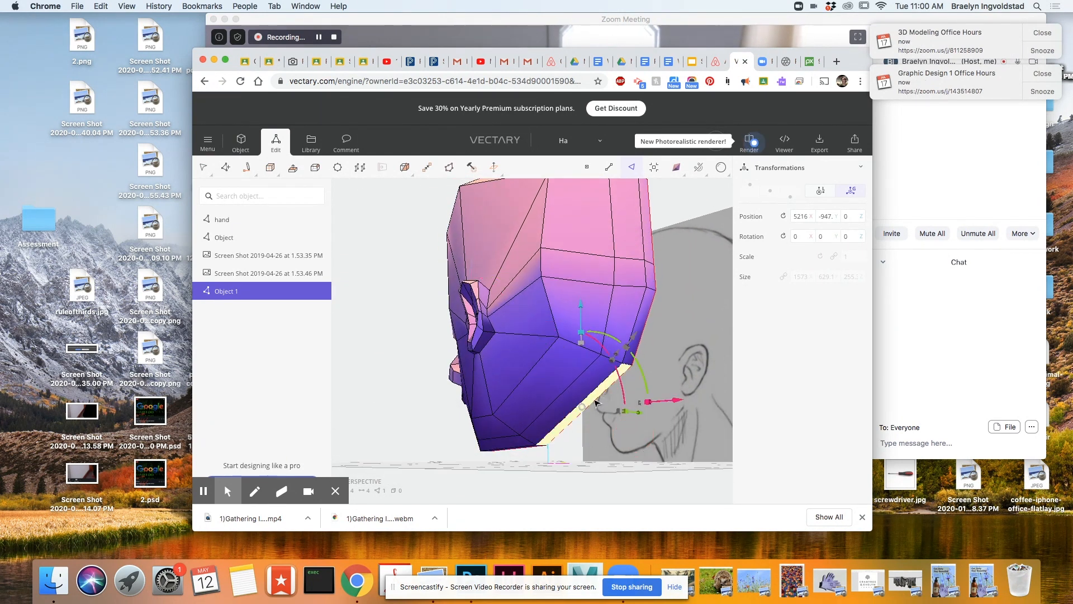
{"action": "scroll", "coordinate": [603, 352], "scroll_direction": "up", "scroll_amount": 5}
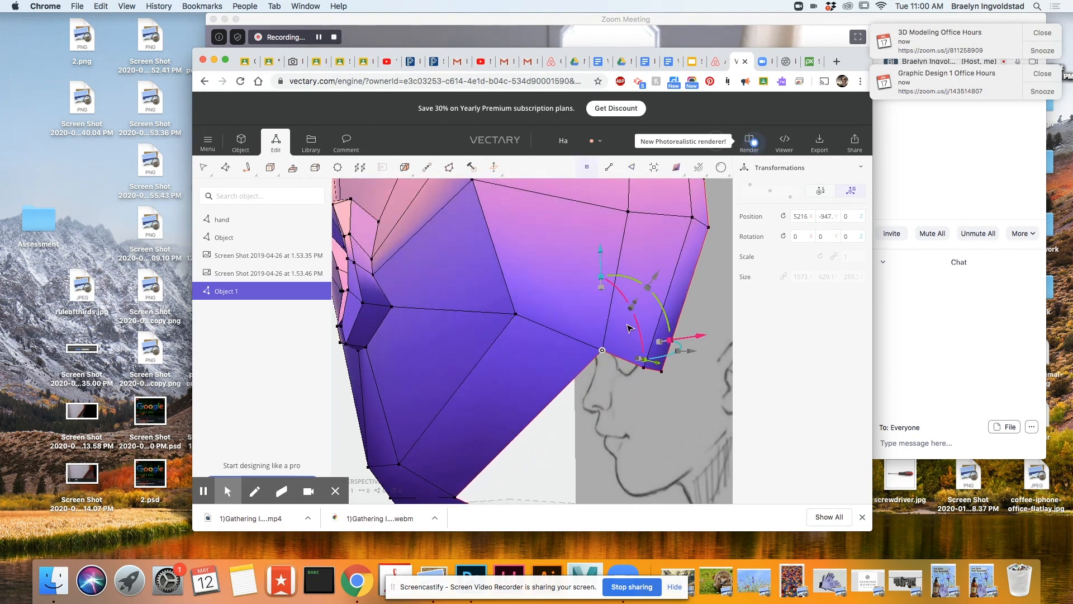
{"action": "left_click_drag", "start_coordinate": [601, 437], "coordinate": [698, 355]}
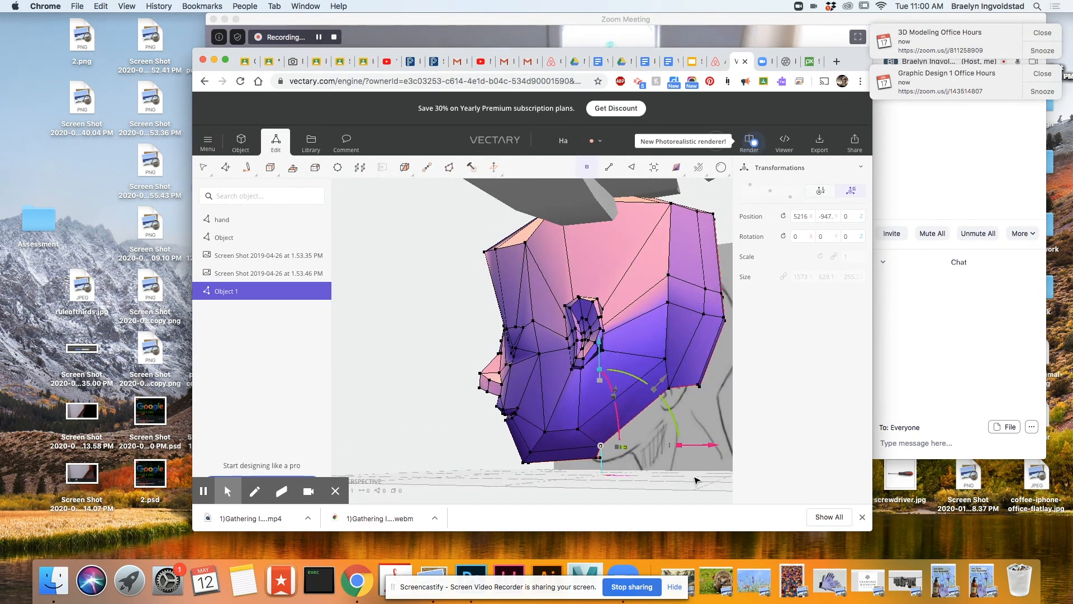
{"action": "left_click_drag", "start_coordinate": [696, 481], "coordinate": [475, 291]}
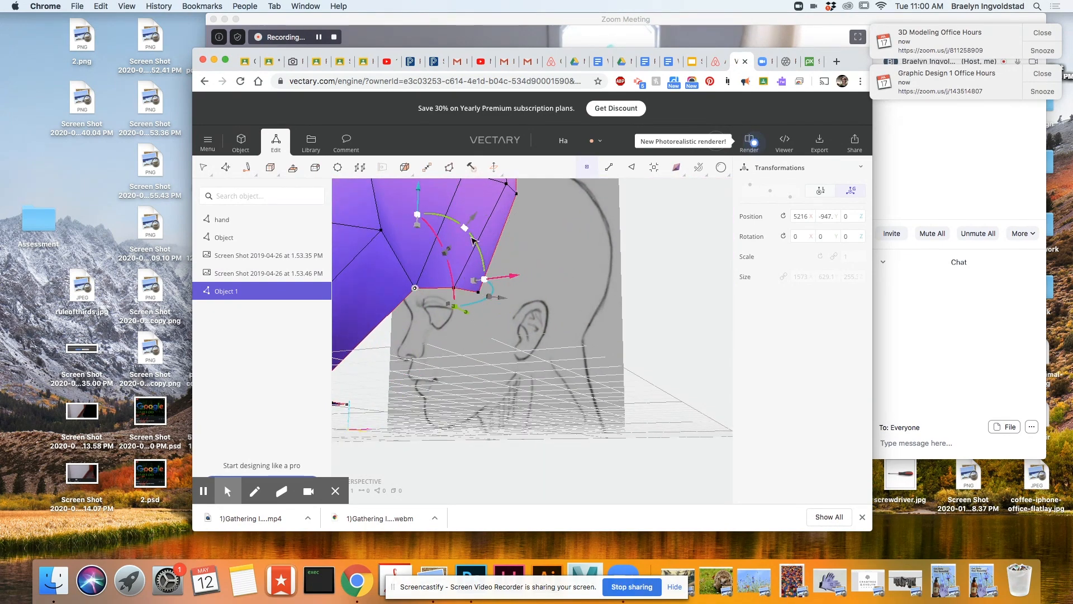
{"action": "scroll", "coordinate": [443, 219], "scroll_direction": "down", "scroll_amount": 3}
{"action": "mouse_move", "coordinate": [454, 394]}
{"action": "left_mouse_down"}
{"action": "mouse_move", "coordinate": [582, 363]}
{"action": "mouse_move", "coordinate": [491, 288]}
{"action": "mouse_move", "coordinate": [659, 304]}
{"action": "mouse_move", "coordinate": [542, 280]}
{"action": "mouse_move", "coordinate": [629, 248]}
{"action": "mouse_move", "coordinate": [551, 197]}
{"action": "left_mouse_up"}
{"action": "left_click_drag", "start_coordinate": [569, 283], "coordinate": [575, 307]}
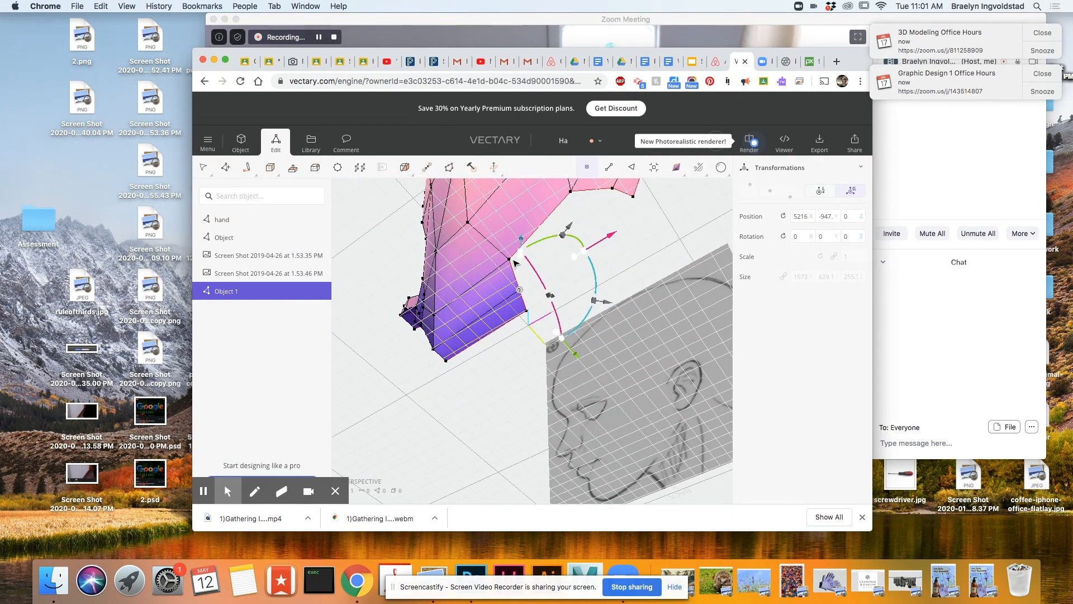
{"action": "mouse_move", "coordinate": [519, 209]}
{"action": "left_mouse_down"}
{"action": "mouse_move", "coordinate": [570, 427]}
{"action": "mouse_move", "coordinate": [379, 398]}
{"action": "mouse_move", "coordinate": [367, 502]}
{"action": "mouse_move", "coordinate": [609, 429]}
{"action": "mouse_move", "coordinate": [546, 475]}
{"action": "left_mouse_up"}
Select points around the nose and reposition a vertex on the side of the bridge to refine its profile.
{"action": "scroll", "coordinate": [546, 475], "scroll_direction": "down", "scroll_amount": 5}
{"action": "scroll", "coordinate": [546, 475], "scroll_direction": "up", "scroll_amount": 5}
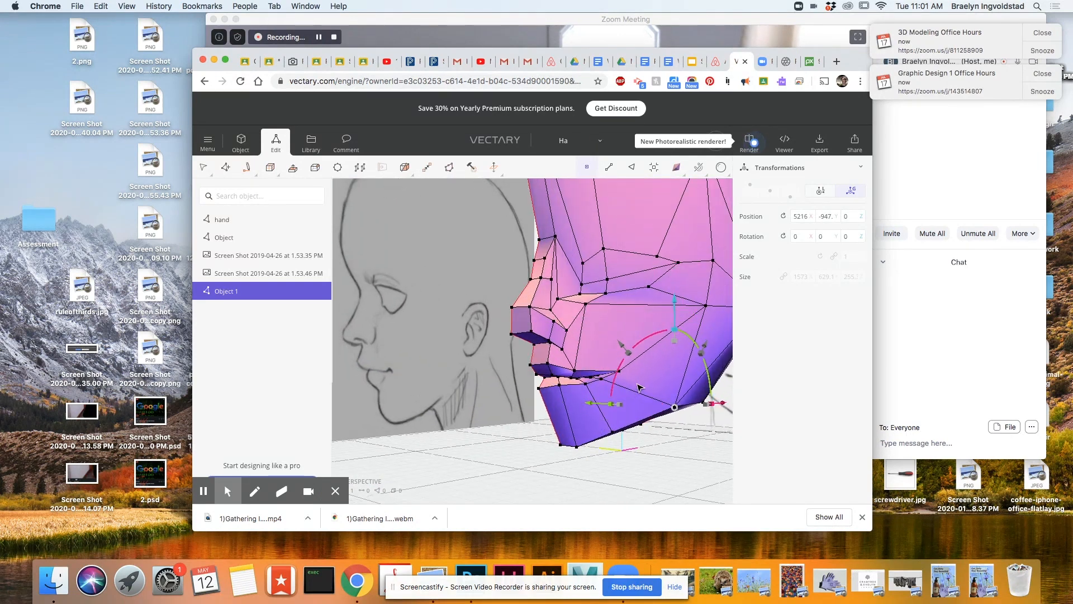
{"action": "scroll", "coordinate": [588, 331], "scroll_direction": "up", "scroll_amount": 3}
{"action": "left_click_drag", "start_coordinate": [590, 331], "coordinate": [525, 302]}
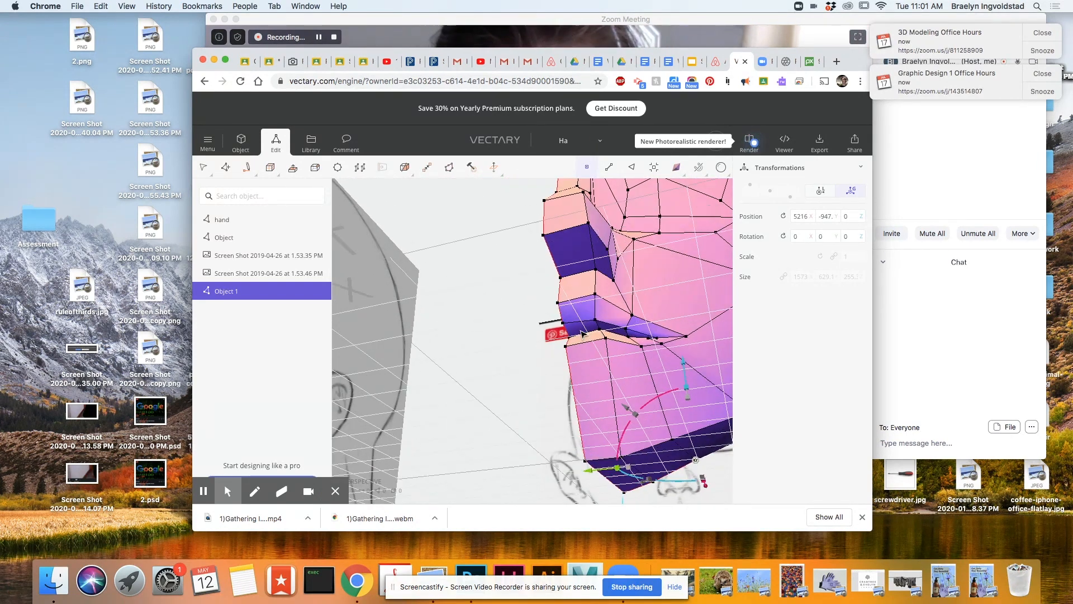
{"action": "left_click", "coordinate": [512, 266]}
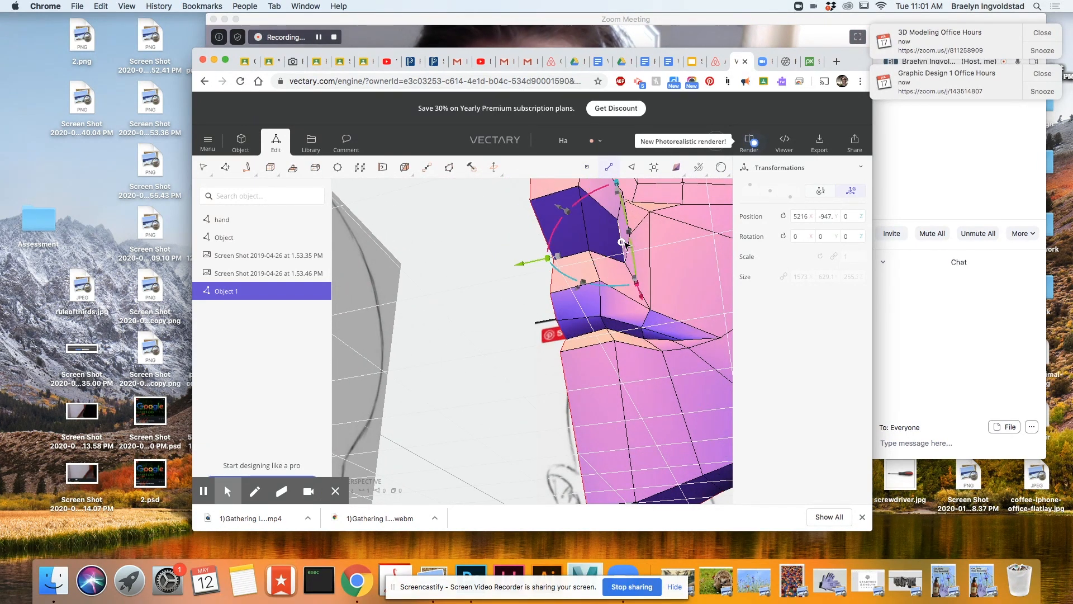
{"action": "left_click_drag", "start_coordinate": [662, 322], "coordinate": [644, 363]}
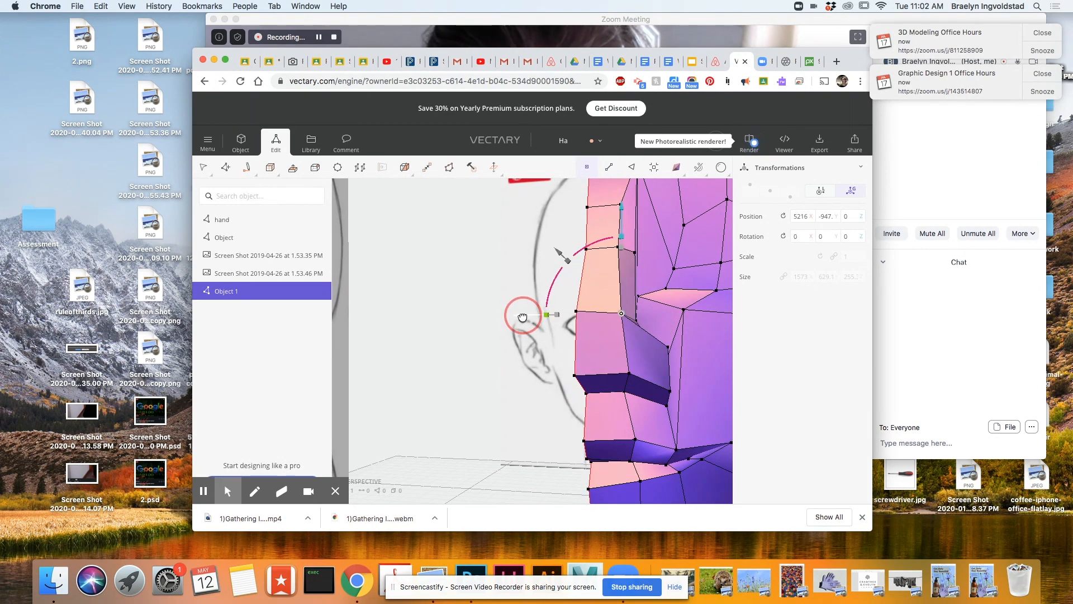
{"action": "scroll", "coordinate": [648, 425], "scroll_direction": "up", "scroll_amount": 5}
{"action": "left_click_drag", "start_coordinate": [649, 425], "coordinate": [599, 316]}
Select the face under the nose, extrude it and scale it down, then extrude it inward to form a nostril.
{"action": "scroll", "coordinate": [599, 317], "scroll_direction": "down", "scroll_amount": 5}
{"action": "left_click", "coordinate": [632, 167]}
{"action": "left_click", "coordinate": [582, 240]}
{"action": "left_click", "coordinate": [294, 168]}
{"action": "left_click_drag", "start_coordinate": [593, 259], "coordinate": [552, 242]}
{"action": "scroll", "coordinate": [551, 242], "scroll_direction": "up", "scroll_amount": 2}
{"action": "scroll", "coordinate": [559, 252], "scroll_direction": "down", "scroll_amount": 3}
{"action": "left_click_drag", "start_coordinate": [607, 285], "coordinate": [579, 363]}
{"action": "left_click_drag", "start_coordinate": [411, 196], "coordinate": [411, 203]}
{"action": "scroll", "coordinate": [408, 340], "scroll_direction": "up", "scroll_amount": 5}
{"action": "left_click_drag", "start_coordinate": [429, 395], "coordinate": [533, 335]}
{"action": "key", "text": "e"}
{"action": "left_click_drag", "start_coordinate": [450, 433], "coordinate": [550, 420]}
Reposition the corner vertex of the nostril opening to refine its shape.
{"action": "scroll", "coordinate": [676, 305], "scroll_direction": "down", "scroll_amount": 4}
{"action": "scroll", "coordinate": [633, 313], "scroll_direction": "up", "scroll_amount": 2}
{"action": "scroll", "coordinate": [632, 312], "scroll_direction": "up", "scroll_amount": 5}
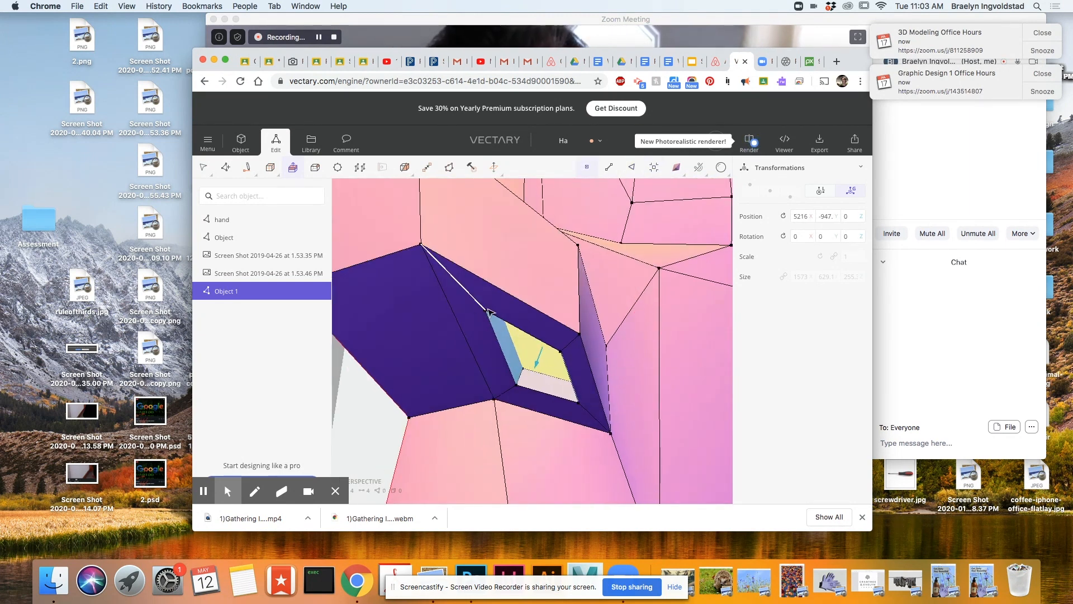
{"action": "scroll", "coordinate": [488, 312], "scroll_direction": "up", "scroll_amount": 5}
{"action": "left_click_drag", "start_coordinate": [427, 270], "coordinate": [504, 343]}
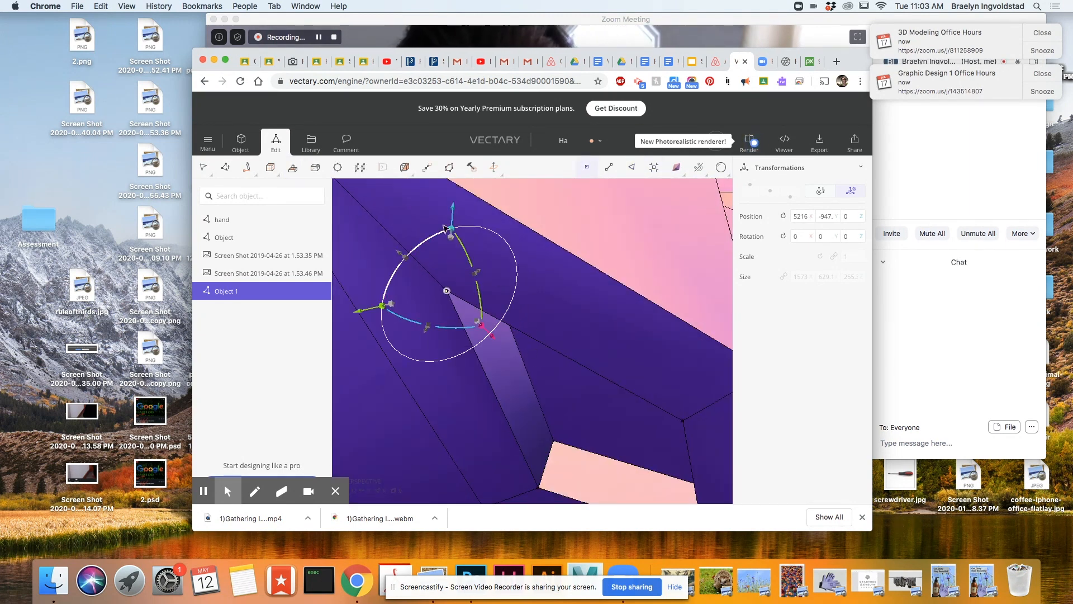
{"action": "scroll", "coordinate": [528, 403], "scroll_direction": "down", "scroll_amount": 5}
{"action": "left_click_drag", "start_coordinate": [558, 273], "coordinate": [541, 276]}
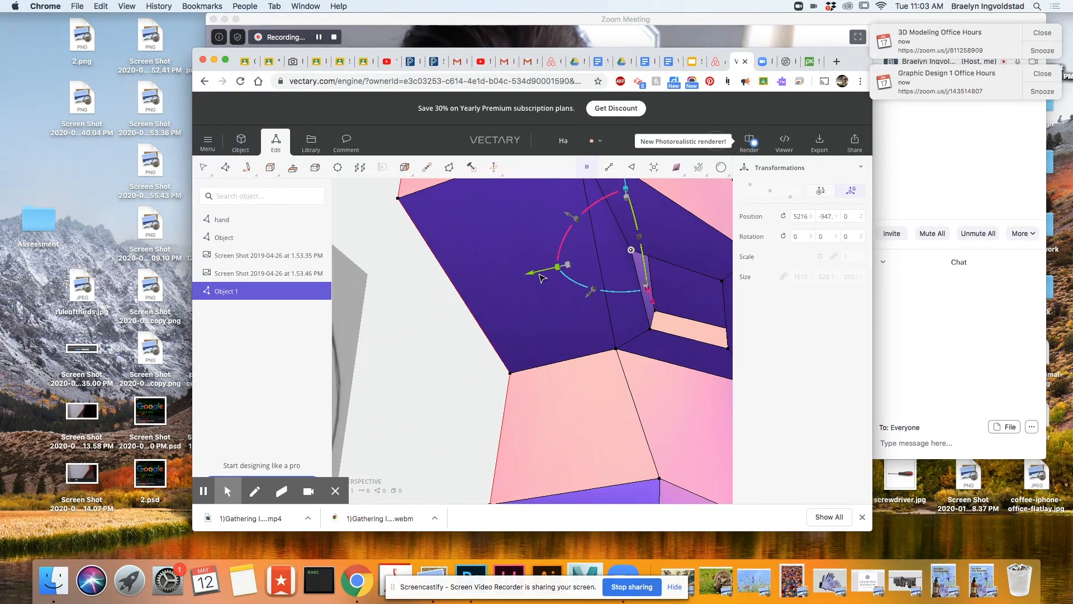
{"action": "scroll", "coordinate": [666, 423], "scroll_direction": "down", "scroll_amount": 3}
{"action": "left_click_drag", "start_coordinate": [666, 424], "coordinate": [656, 424]}
{"action": "scroll", "coordinate": [627, 403], "scroll_direction": "down", "scroll_amount": 4}
{"action": "right_click_drag", "start_coordinate": [656, 423], "coordinate": [707, 364]}
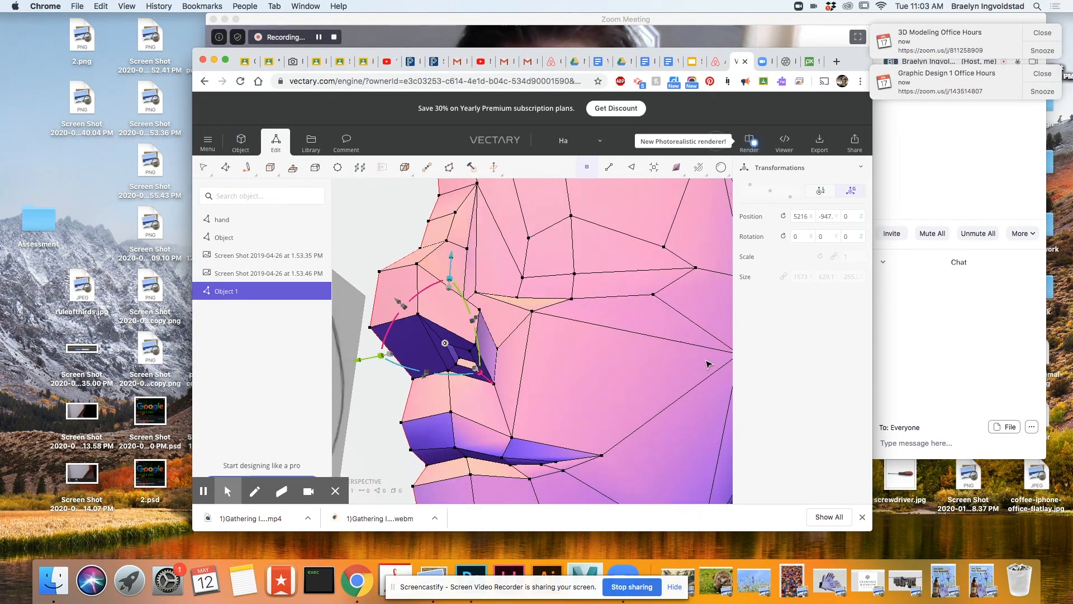
Select the eye faces, extrude them outward and scale them down to form a raised eyelid rim.
{"action": "scroll", "coordinate": [534, 261], "scroll_direction": "up", "scroll_amount": 8}
{"action": "scroll", "coordinate": [520, 279], "scroll_direction": "down", "scroll_amount": 4}
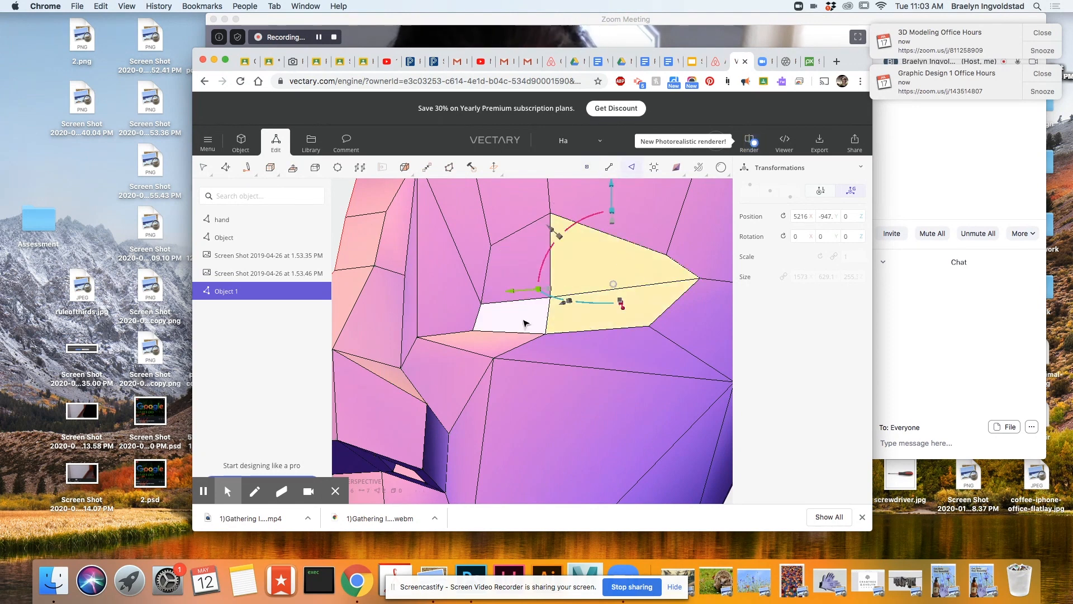
{"action": "right_click_drag", "start_coordinate": [521, 269], "coordinate": [492, 328]}
{"action": "left_click_drag", "start_coordinate": [452, 331], "coordinate": [445, 334]}
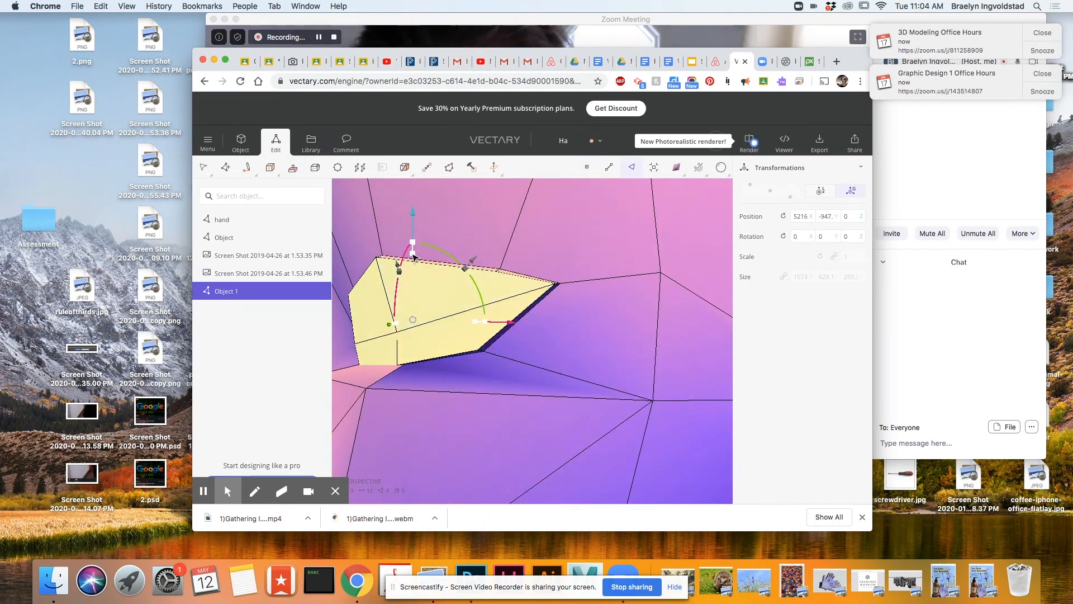
{"action": "mouse_move", "coordinate": [493, 445]}
{"action": "right_mouse_down"}
{"action": "mouse_move", "coordinate": [552, 453]}
{"action": "mouse_move", "coordinate": [502, 454]}
{"action": "right_mouse_up"}
Extrude the scaled eye faces again and push them inward to recess the eye behind the lids.
{"action": "key", "text": "e"}
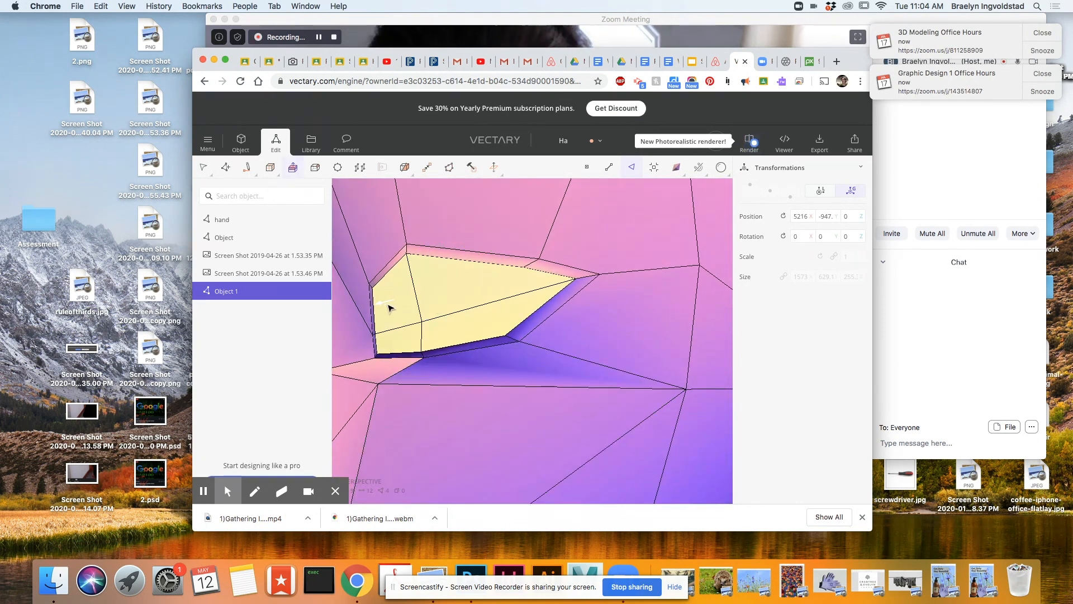
{"action": "right_click_drag", "start_coordinate": [440, 255], "coordinate": [448, 325]}
{"action": "right_click_drag", "start_coordinate": [572, 345], "coordinate": [530, 302]}
{"action": "scroll", "coordinate": [652, 295], "scroll_direction": "up", "scroll_amount": 5}
{"action": "scroll", "coordinate": [531, 302], "scroll_direction": "down", "scroll_amount": 3}
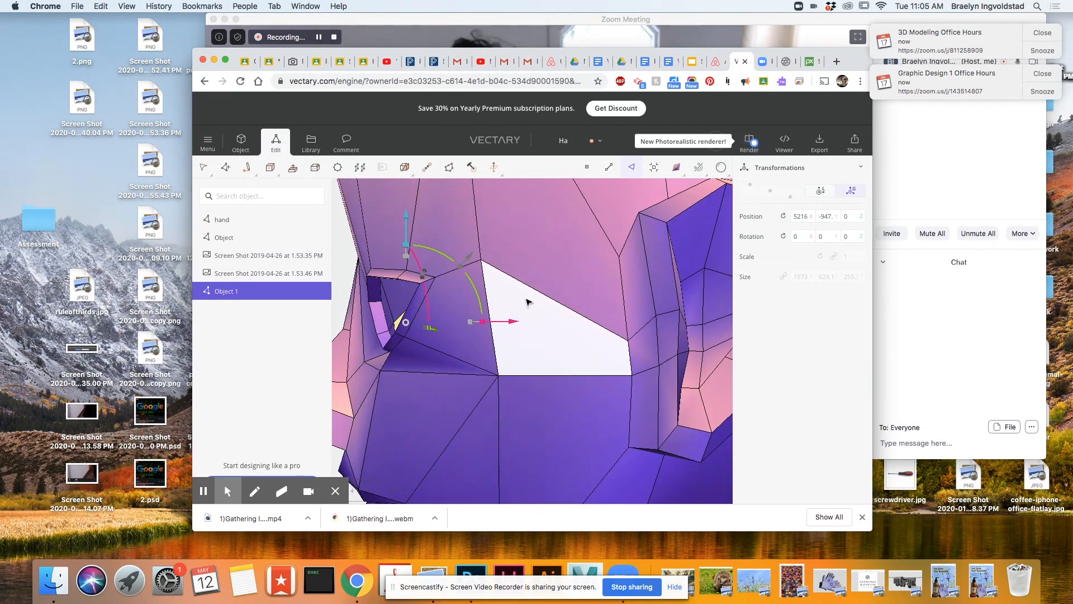
Reposition the eyelid vertices at the lower inner corner and the outer corner of the eye.
{"action": "left_click", "coordinate": [588, 167]}
{"action": "left_click_drag", "start_coordinate": [502, 321], "coordinate": [485, 321]}
{"action": "left_click_drag", "start_coordinate": [384, 224], "coordinate": [383, 216]}
{"action": "right_click_drag", "start_coordinate": [476, 358], "coordinate": [485, 386]}
{"action": "right_click_drag", "start_coordinate": [373, 250], "coordinate": [676, 234]}
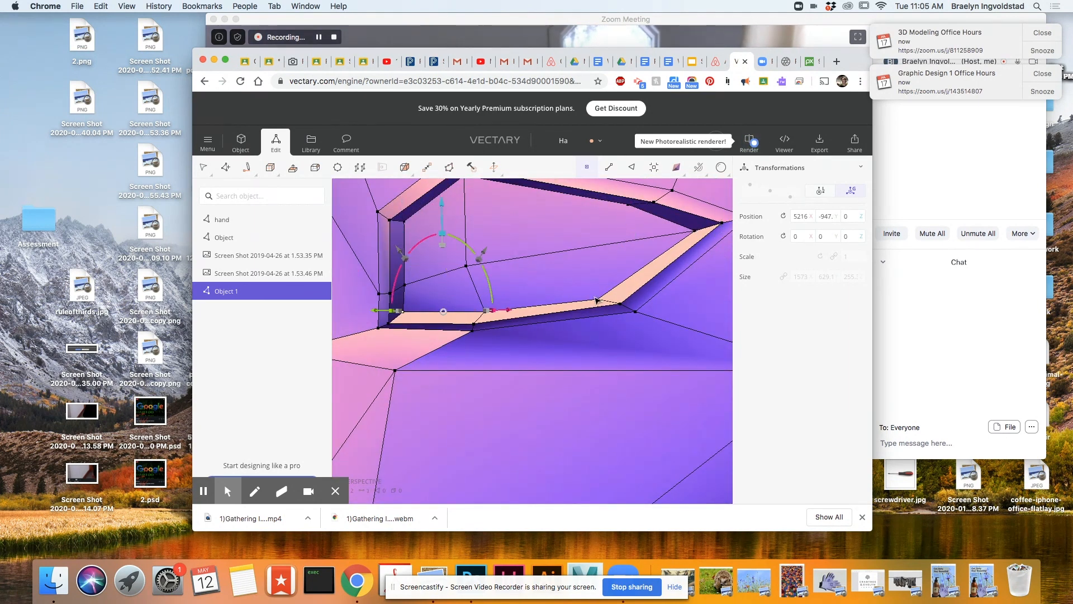
{"action": "scroll", "coordinate": [709, 211], "scroll_direction": "up", "scroll_amount": 5}
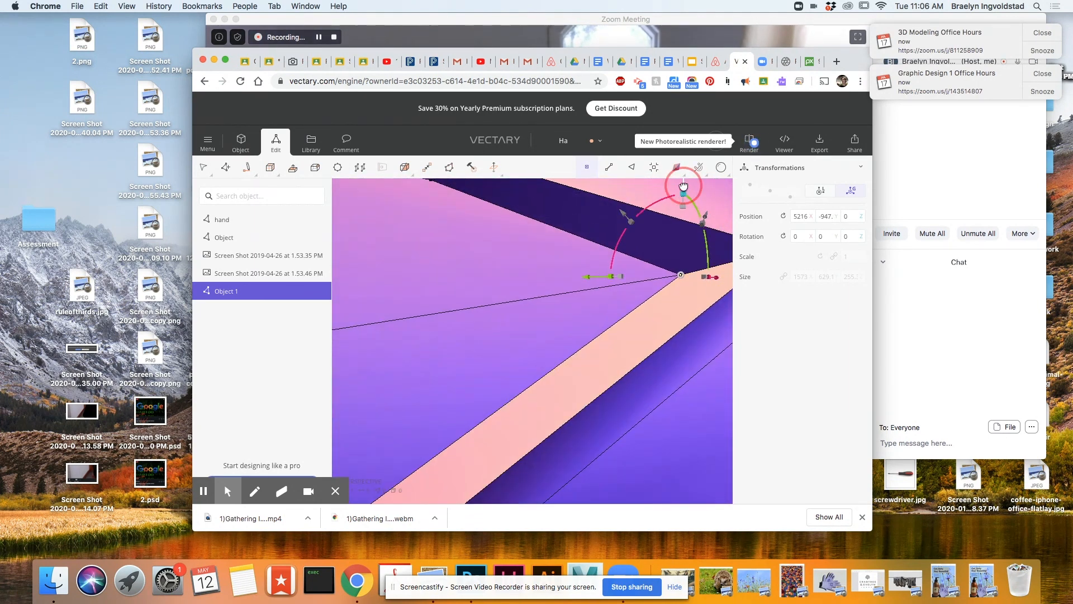
{"action": "scroll", "coordinate": [578, 245], "scroll_direction": "down", "scroll_amount": 6}
Adjust the upper eyelid's vertices near the inner and outer corners to reshape the lid.
{"action": "right_click_drag", "start_coordinate": [544, 228], "coordinate": [511, 201]}
{"action": "left_click", "coordinate": [455, 360]}
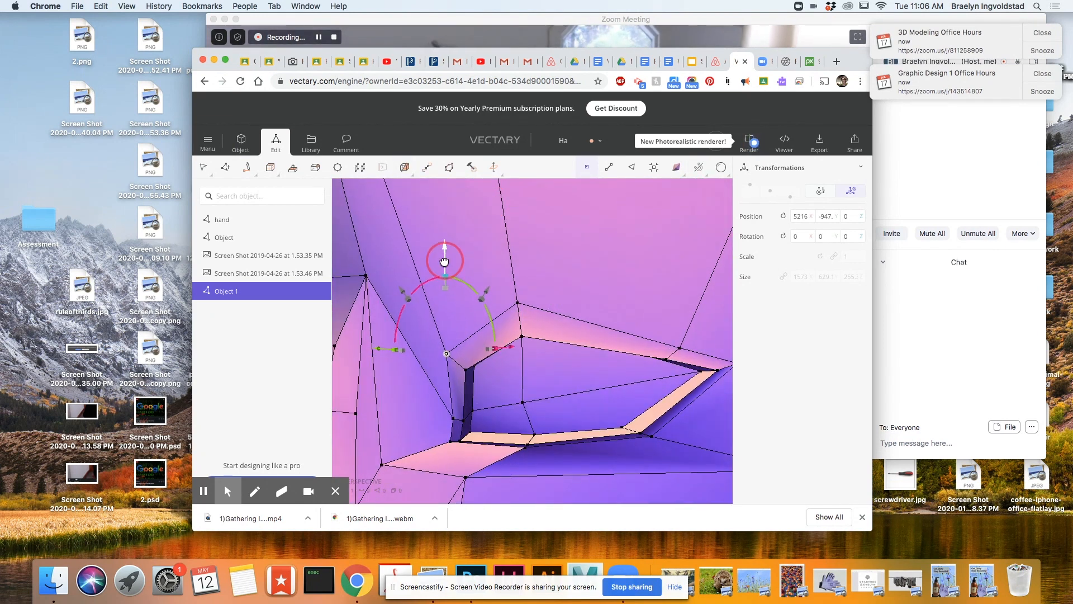
{"action": "left_click_drag", "start_coordinate": [392, 395], "coordinate": [385, 394]}
{"action": "scroll", "coordinate": [703, 448], "scroll_direction": "down", "scroll_amount": 5}
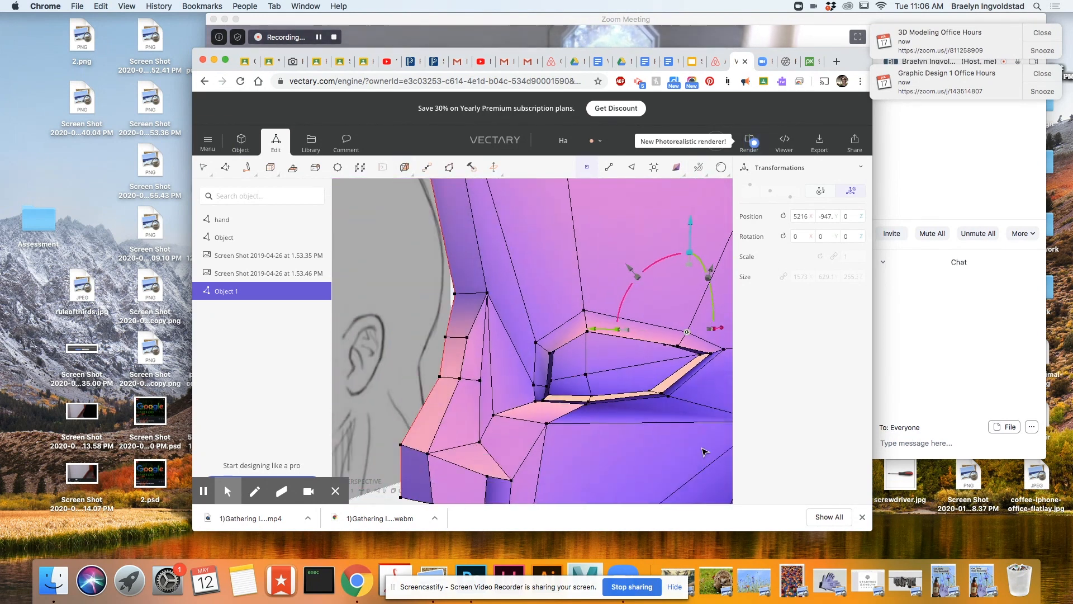
{"action": "right_click_drag", "start_coordinate": [702, 448], "coordinate": [576, 268], "text": "shift"}
{"action": "left_click_drag", "start_coordinate": [507, 231], "coordinate": [506, 288]}
{"action": "scroll", "coordinate": [527, 379], "scroll_direction": "down", "scroll_amount": 2}
{"action": "scroll", "coordinate": [527, 379], "scroll_direction": "up", "scroll_amount": 3}
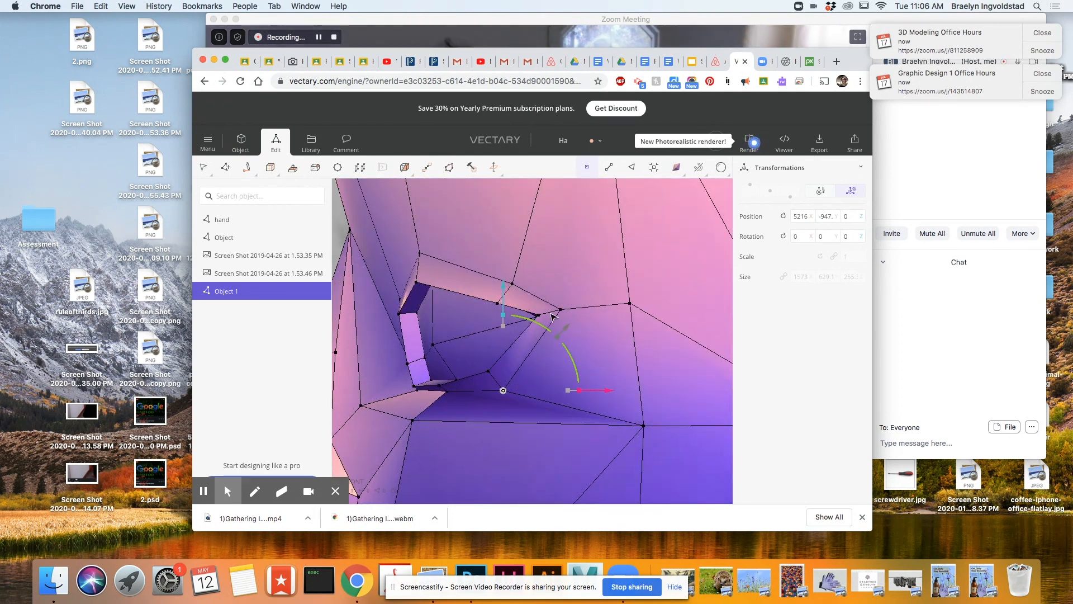
Select an edge on the outer part of the lower eyelid and shift it slightly down and inward.
{"action": "right_click_drag", "start_coordinate": [526, 369], "coordinate": [545, 400]}
{"action": "key", "text": "2"}
{"action": "left_click", "coordinate": [520, 376]}
{"action": "left_click_drag", "start_coordinate": [507, 291], "coordinate": [507, 298]}
{"action": "left_click_drag", "start_coordinate": [576, 384], "coordinate": [568, 384]}
{"action": "mouse_move", "coordinate": [565, 392]}
{"action": "right_mouse_down"}
{"action": "mouse_move", "coordinate": [632, 419]}
{"action": "mouse_move", "coordinate": [709, 412]}
{"action": "mouse_move", "coordinate": [647, 395]}
{"action": "mouse_move", "coordinate": [615, 439]}
{"action": "mouse_move", "coordinate": [695, 448]}
{"action": "mouse_move", "coordinate": [743, 492]}
{"action": "mouse_move", "coordinate": [727, 480]}
{"action": "right_mouse_up"}
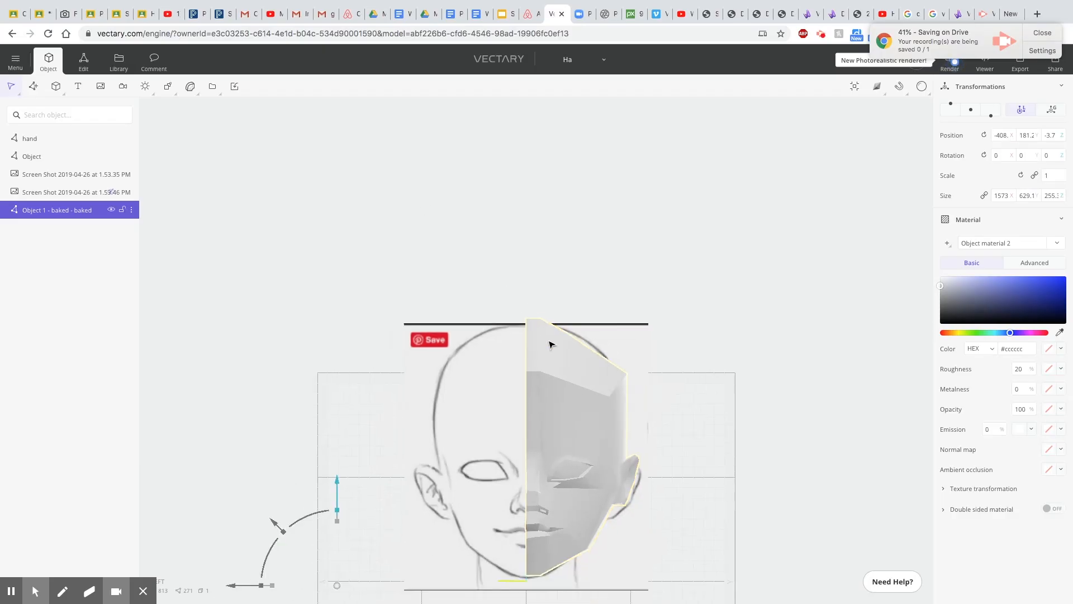
{"action": "scroll", "coordinate": [551, 345], "scroll_direction": "down", "scroll_amount": 1}
Apply a Symmetry generator to the half head and set its mirror plane to Y.
{"action": "left_click", "coordinate": [854, 90]}
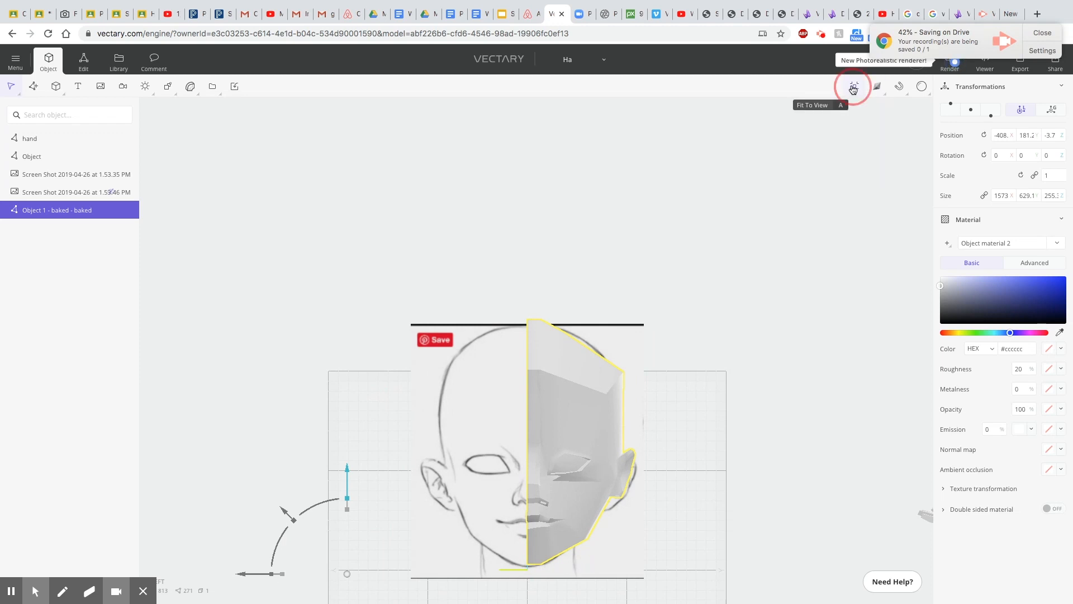
{"action": "scroll", "coordinate": [727, 236], "scroll_direction": "up", "scroll_amount": 5}
{"action": "middle_click_drag", "start_coordinate": [680, 312], "coordinate": [696, 133]}
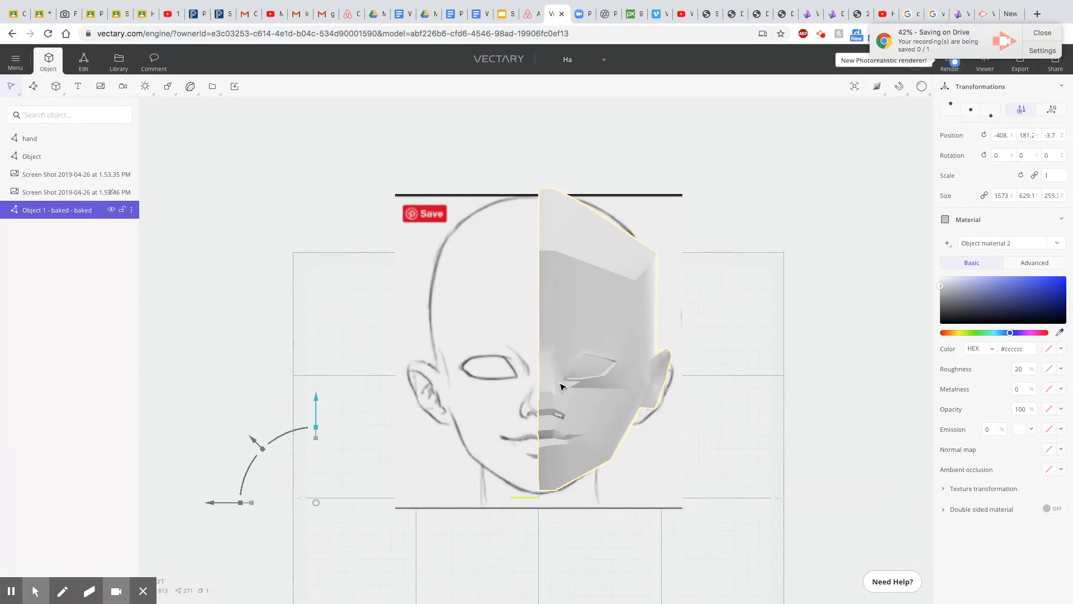
{"action": "scroll", "coordinate": [602, 344], "scroll_direction": "up", "scroll_amount": 3}
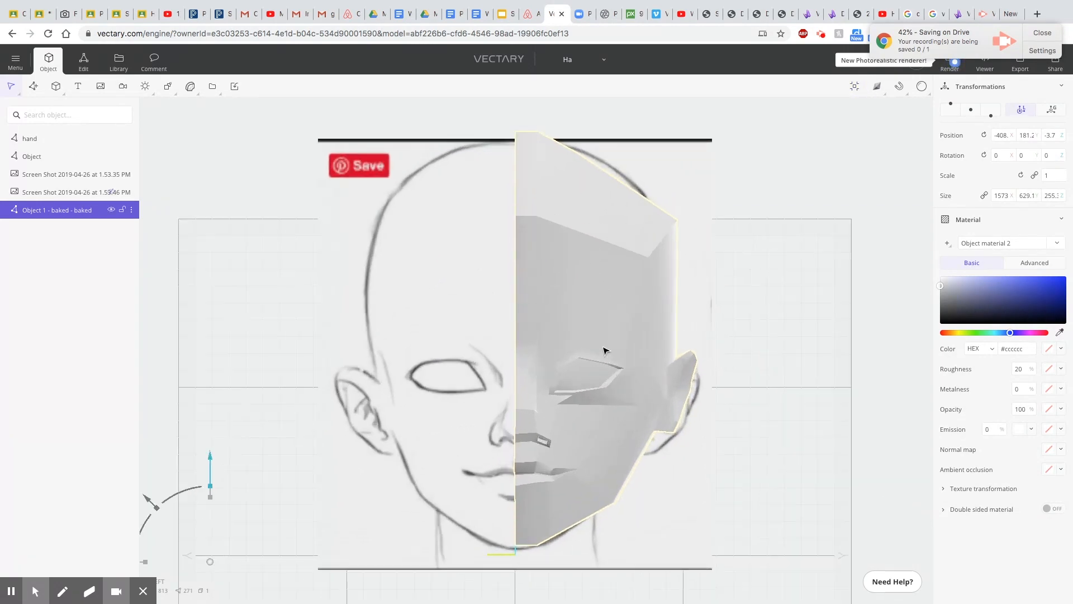
{"action": "scroll", "coordinate": [563, 385], "scroll_direction": "down", "scroll_amount": 2}
{"action": "left_click", "coordinate": [576, 302]}
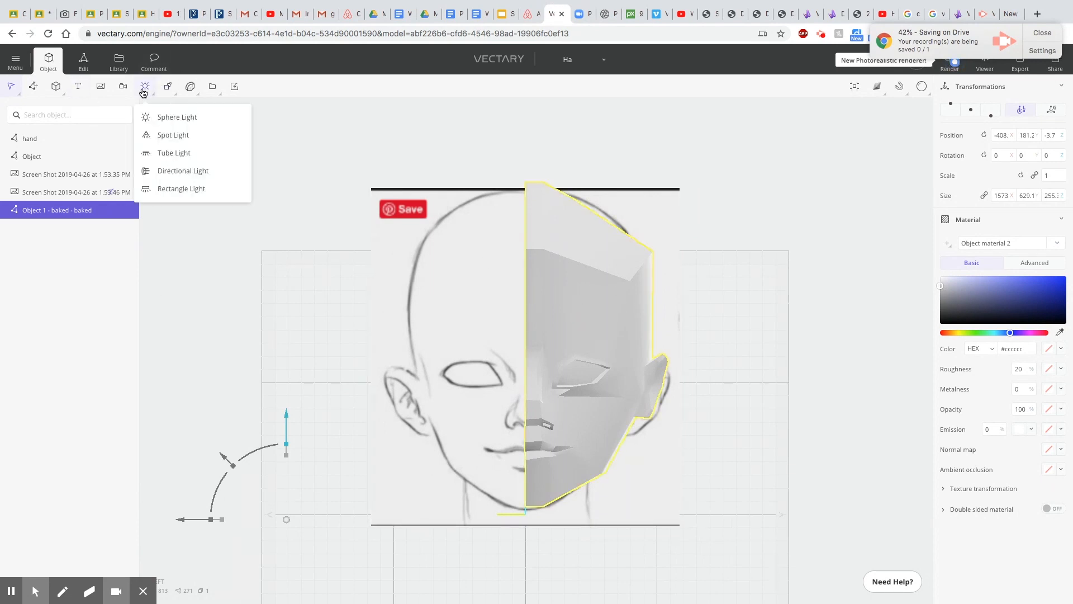
{"action": "mouse_move", "coordinate": [168, 90]}
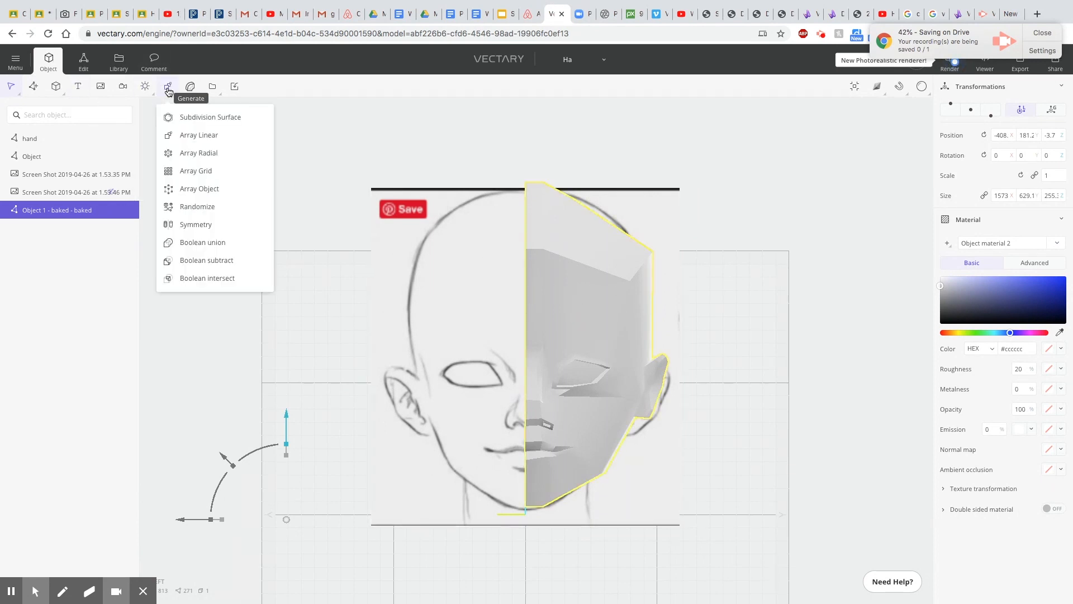
{"action": "left_click", "coordinate": [194, 225]}
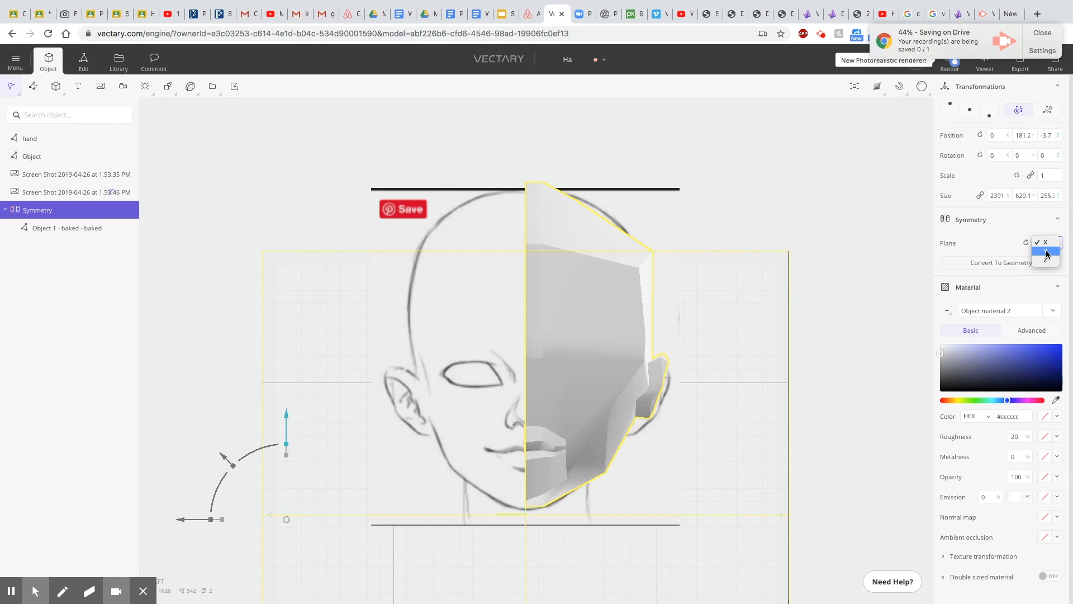
{"action": "left_click", "coordinate": [1046, 252]}
Shift the Symmetry object to about Y 179.1 and its child half head to about Y 0.4 so the halves meet along the centre line.
{"action": "mouse_move", "coordinate": [186, 521]}
{"action": "left_mouse_down"}
{"action": "mouse_move", "coordinate": [162, 517]}
{"action": "mouse_move", "coordinate": [185, 523]}
{"action": "left_mouse_up"}
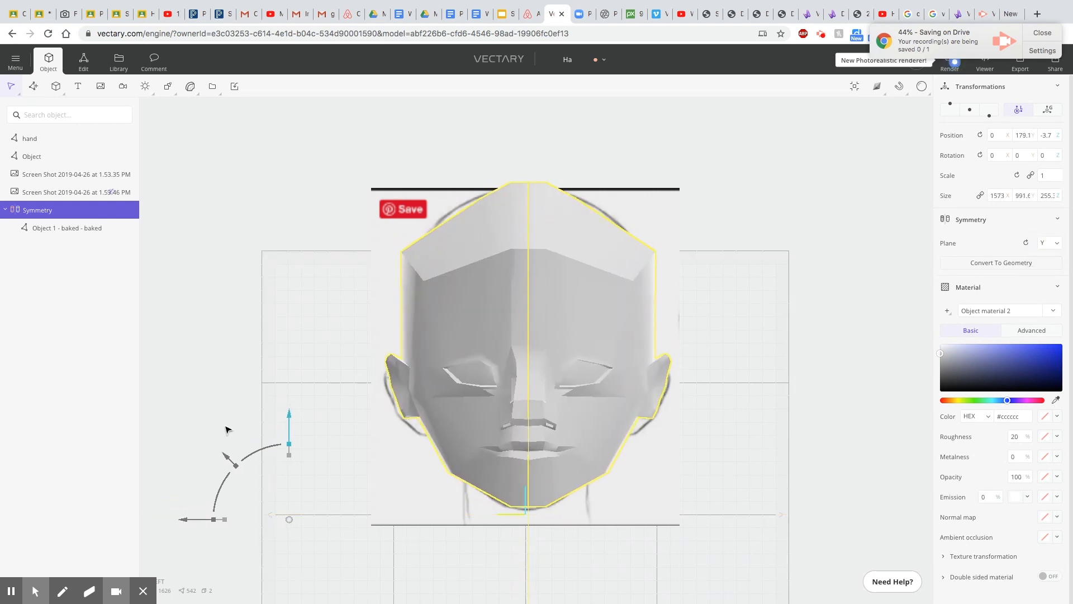
{"action": "left_click", "coordinate": [62, 228]}
{"action": "mouse_move", "coordinate": [183, 520]}
{"action": "left_mouse_down"}
{"action": "mouse_move", "coordinate": [168, 522]}
{"action": "mouse_move", "coordinate": [180, 529]}
{"action": "left_mouse_up"}
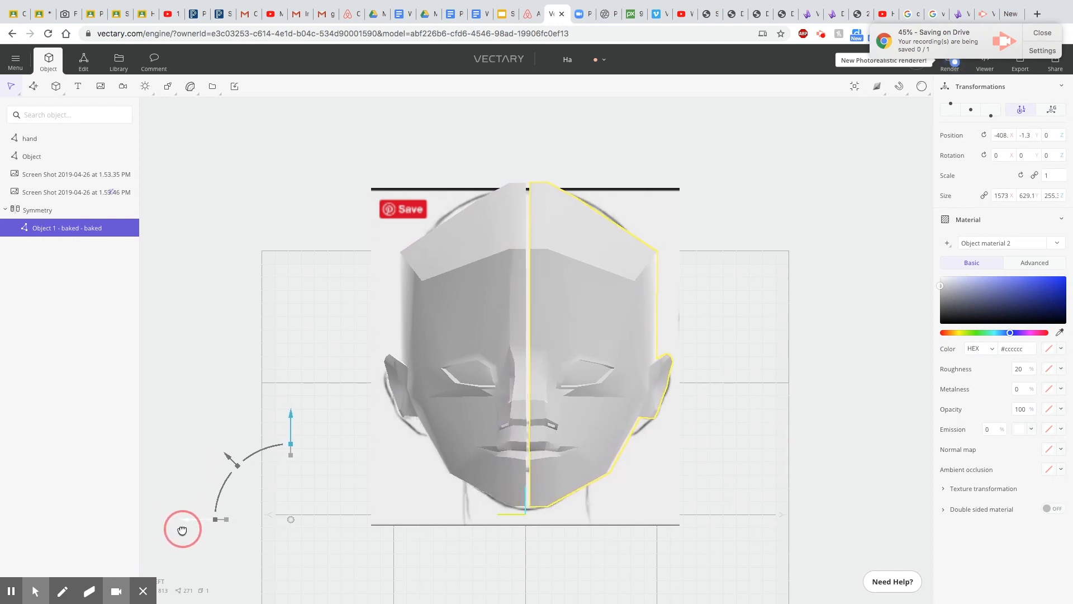
{"action": "scroll", "coordinate": [598, 499], "scroll_direction": "up", "scroll_amount": 2}
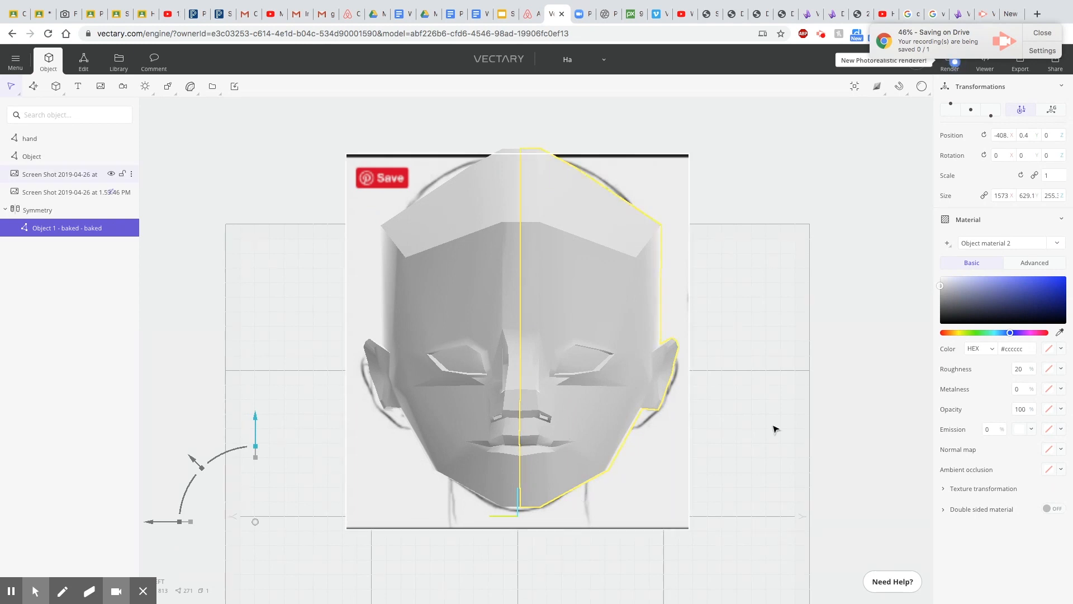
Convert the head's Symmetry generator to geometry.
{"action": "left_click", "coordinate": [35, 210]}
{"action": "left_click", "coordinate": [988, 263]}
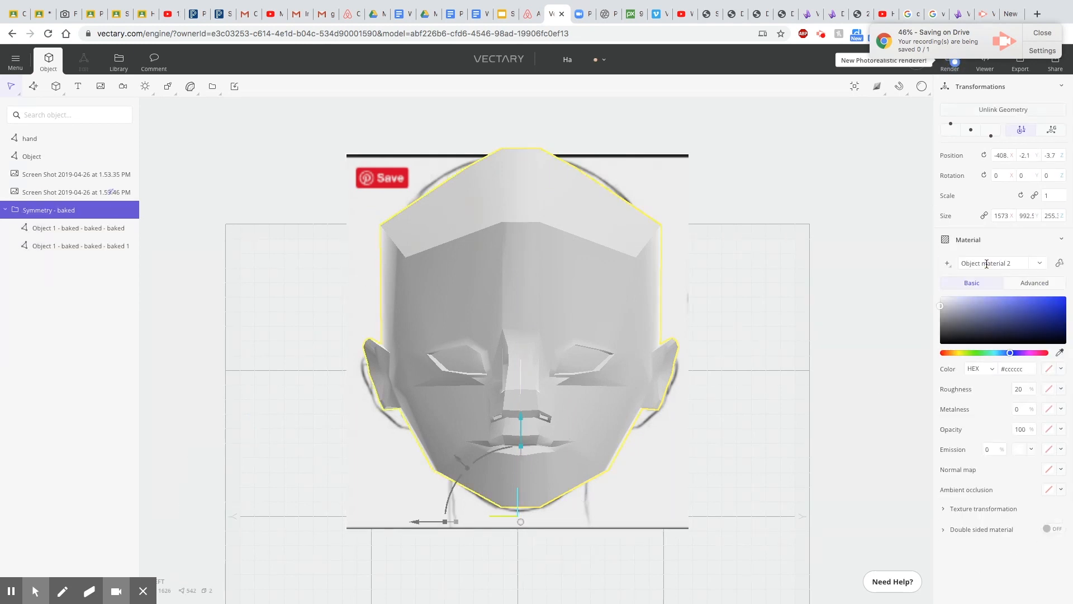
{"action": "scroll", "coordinate": [534, 389], "scroll_direction": "up", "scroll_amount": 2}
{"action": "scroll", "coordinate": [534, 390], "scroll_direction": "up", "scroll_amount": 3}
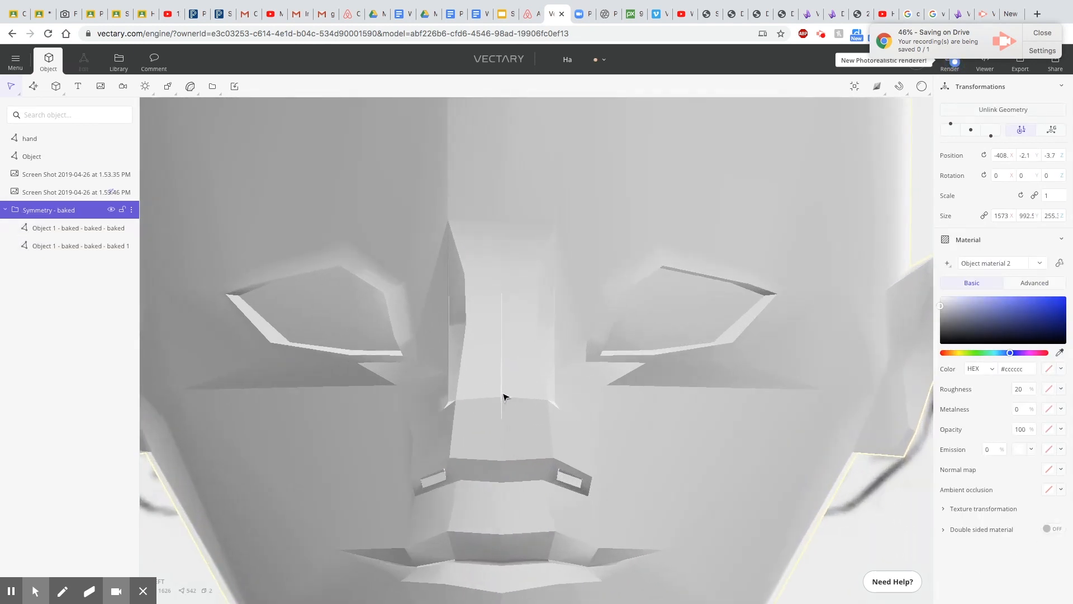
{"action": "scroll", "coordinate": [505, 396], "scroll_direction": "down", "scroll_amount": 4}
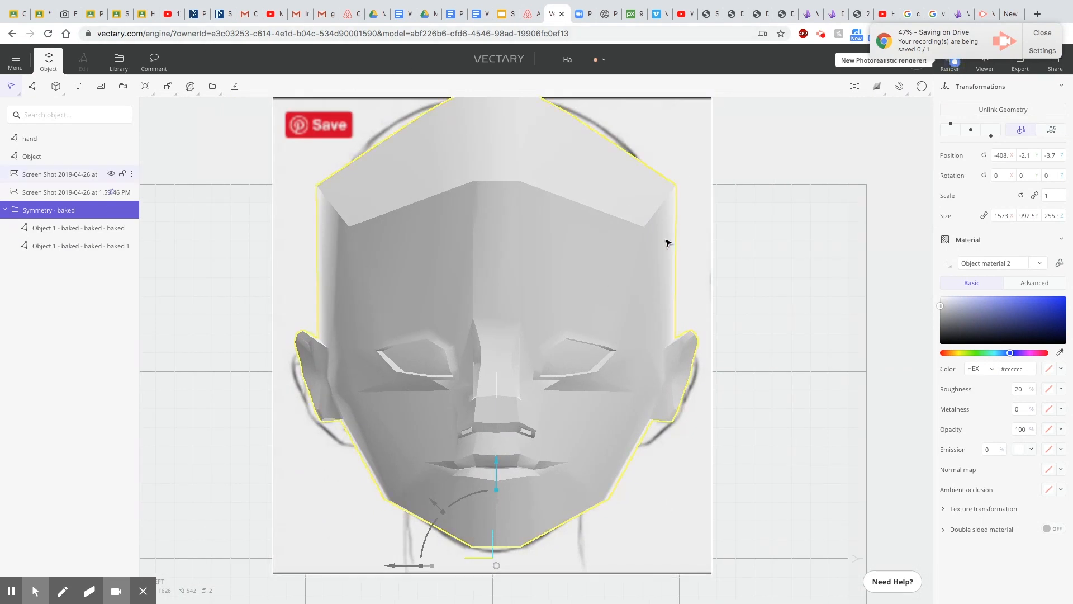
Try to merge the two baked head halves with a Boolean Union.
{"action": "left_click", "coordinate": [84, 228]}
{"action": "key", "text": "Tab"}
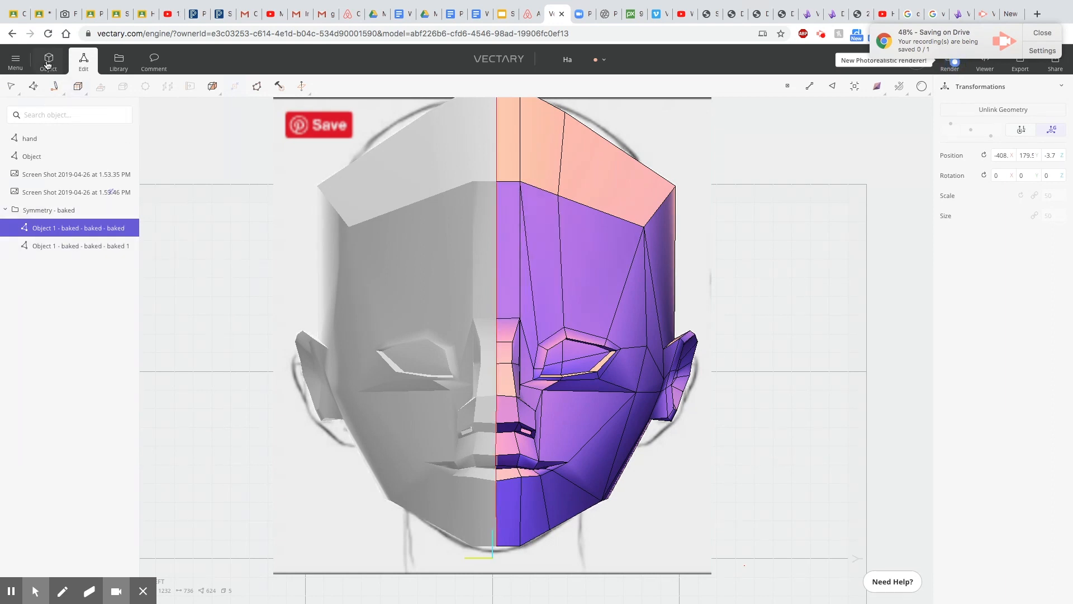
{"action": "key", "text": "Tab"}
{"action": "key", "text": "ctrl+a"}
{"action": "left_click", "coordinate": [68, 253]}
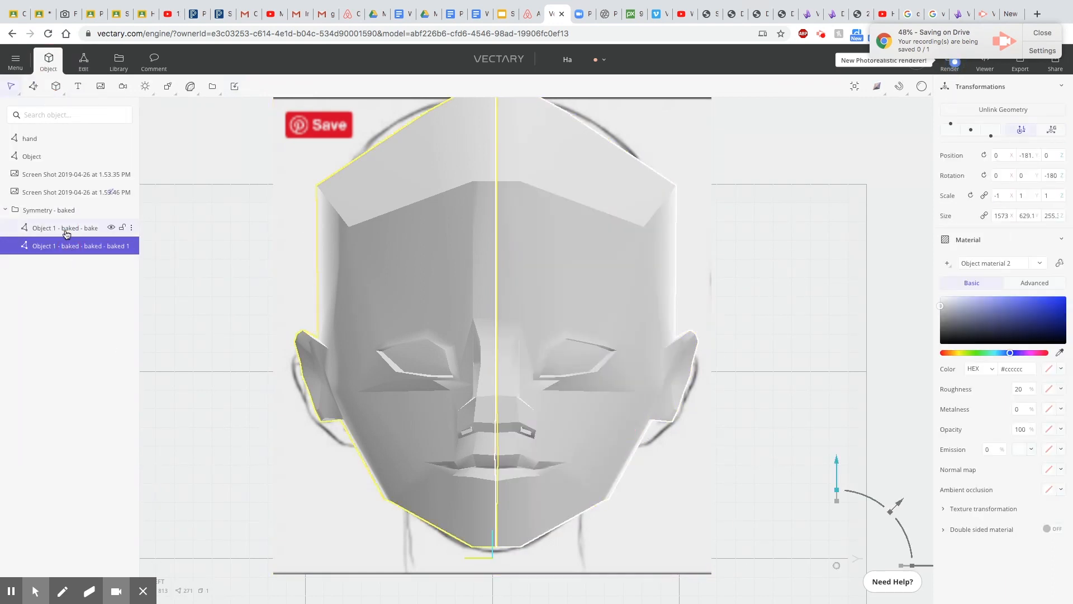
{"action": "left_click", "coordinate": [69, 228], "text": "shift"}
{"action": "left_click", "coordinate": [190, 86]}
{"action": "left_click", "coordinate": [168, 87]}
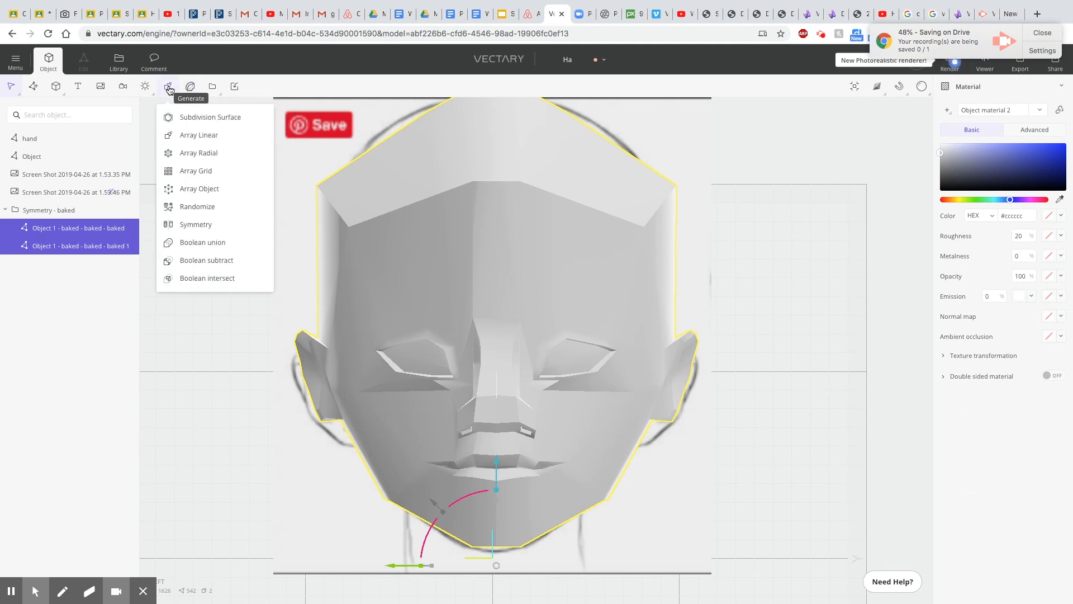
{"action": "left_click", "coordinate": [201, 250]}
Undo the Boolean Union and select the baked symmetry group of the head.
{"action": "scroll", "coordinate": [520, 391], "scroll_direction": "up", "scroll_amount": 5}
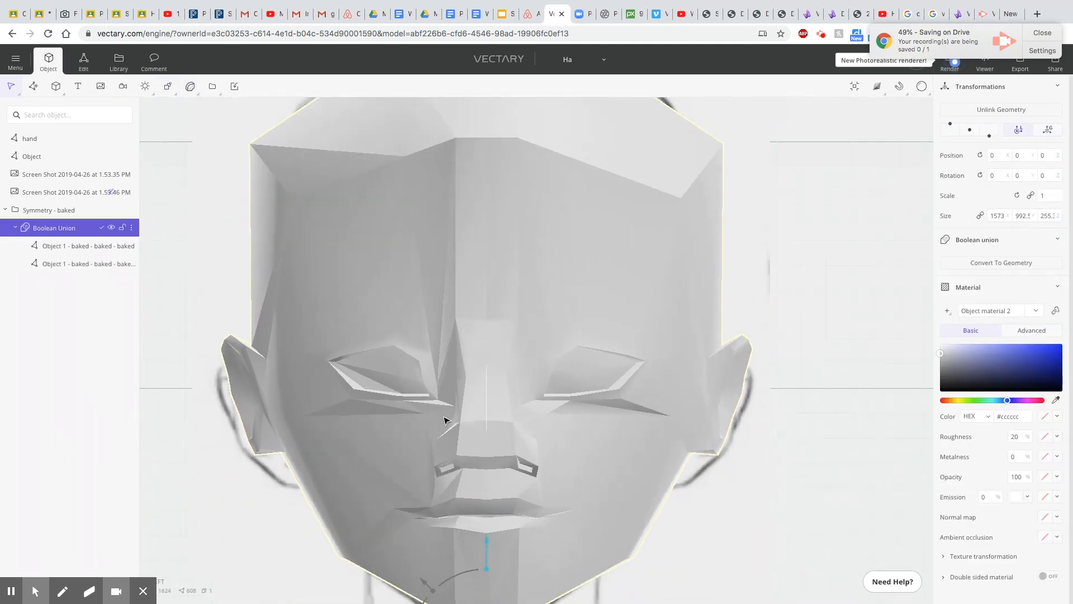
{"action": "scroll", "coordinate": [444, 417], "scroll_direction": "down", "scroll_amount": 5}
{"action": "mouse_move", "coordinate": [411, 407]}
{"action": "right_mouse_down"}
{"action": "mouse_move", "coordinate": [433, 371]}
{"action": "mouse_move", "coordinate": [420, 394]}
{"action": "right_mouse_up"}
{"action": "scroll", "coordinate": [420, 395], "scroll_direction": "up", "scroll_amount": 5}
{"action": "scroll", "coordinate": [447, 464], "scroll_direction": "up", "scroll_amount": 3}
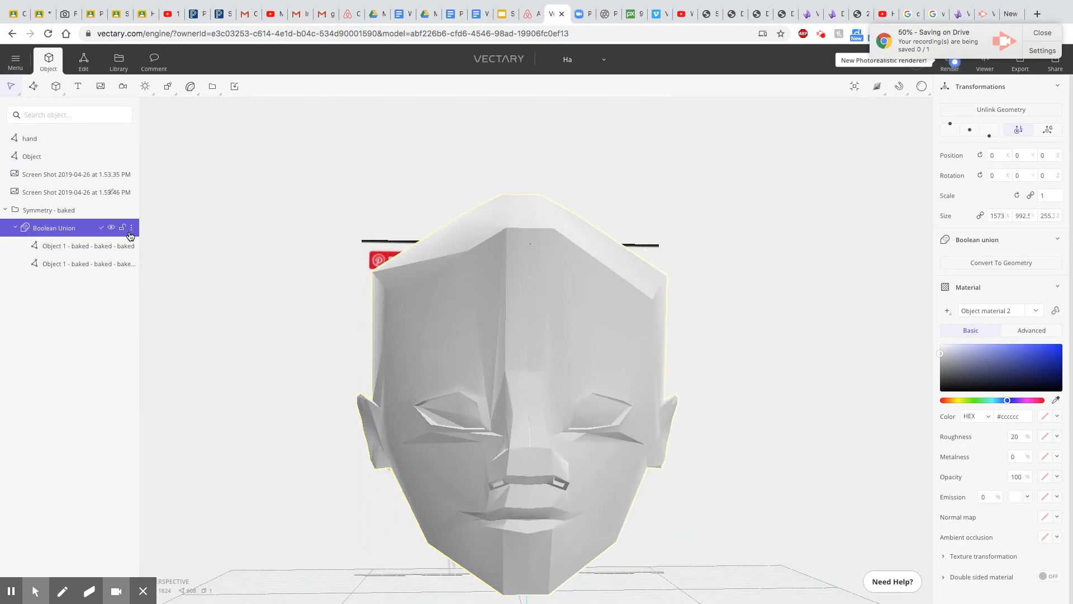
{"action": "key", "text": "super+z"}
{"action": "left_click", "coordinate": [575, 366]}
{"action": "left_click", "coordinate": [51, 211]}
Select the first baked head half and move it to about Y 179.7, leaving a narrow gap along the face's centre line.
{"action": "scroll", "coordinate": [494, 456], "scroll_direction": "down", "scroll_amount": 5}
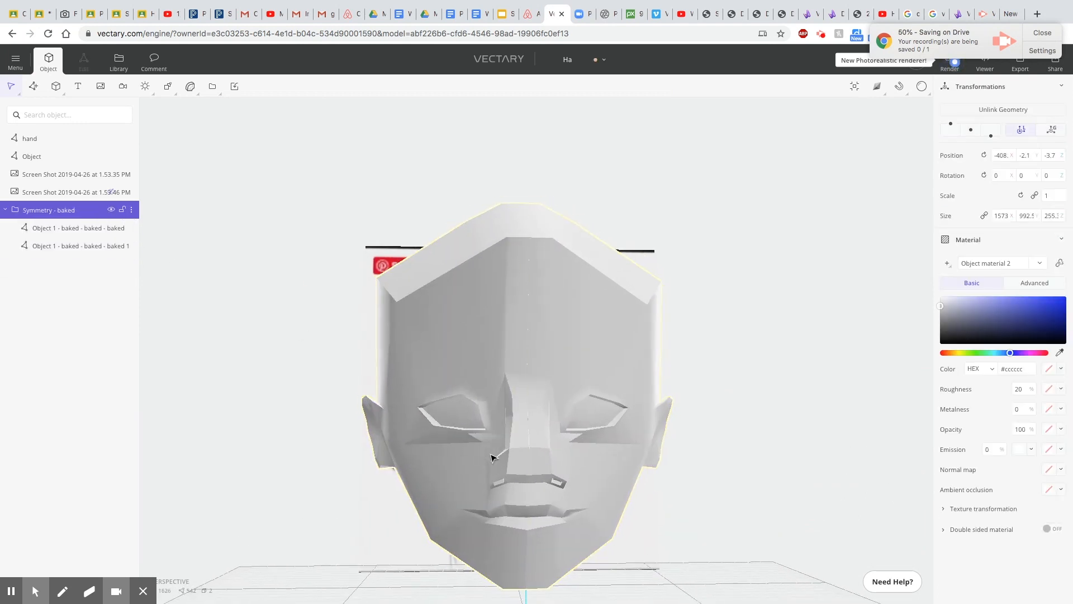
{"action": "left_click", "coordinate": [419, 417]}
{"action": "scroll", "coordinate": [411, 439], "scroll_direction": "down", "scroll_amount": 2}
{"action": "left_click", "coordinate": [434, 403]}
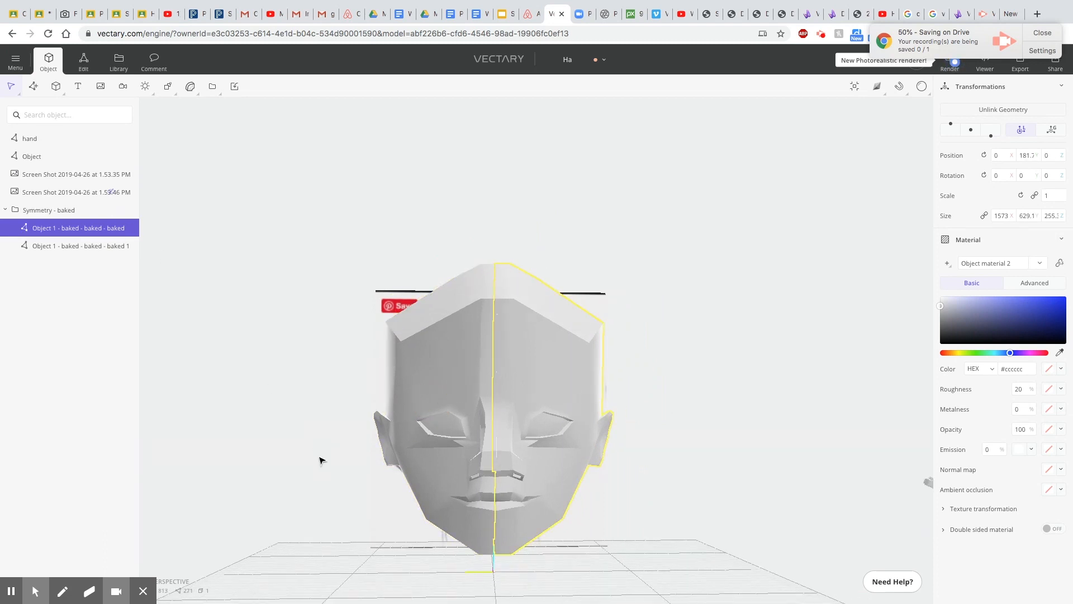
{"action": "scroll", "coordinate": [355, 499], "scroll_direction": "down", "scroll_amount": 6}
{"action": "right_click_drag", "start_coordinate": [442, 544], "coordinate": [591, 518]}
{"action": "left_click_drag", "start_coordinate": [274, 530], "coordinate": [281, 530]}
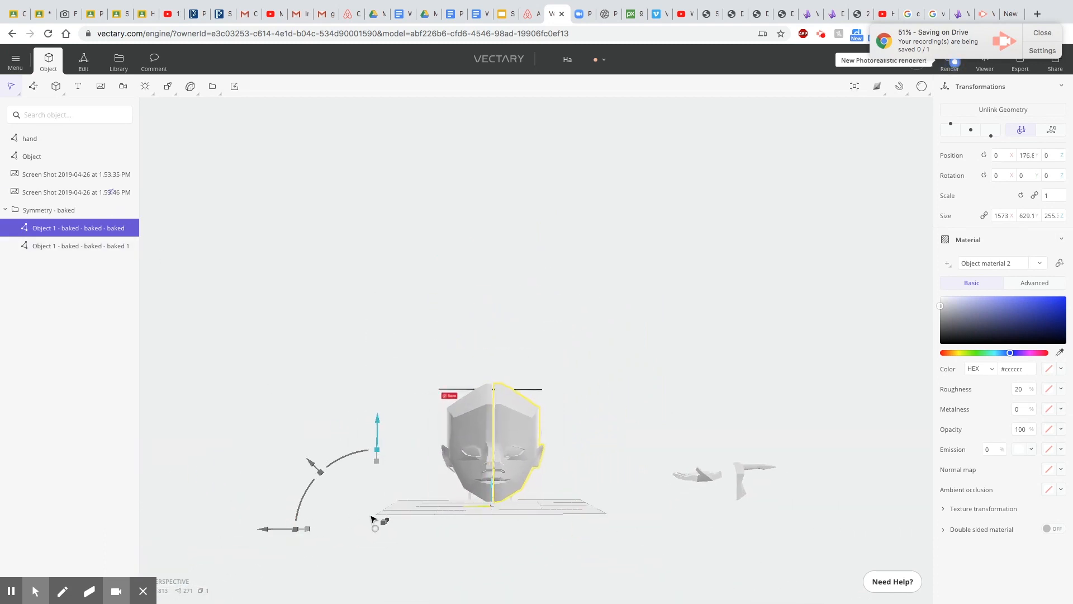
{"action": "scroll", "coordinate": [376, 517], "scroll_direction": "up", "scroll_amount": 5}
{"action": "mouse_move", "coordinate": [167, 570]}
{"action": "left_mouse_down"}
{"action": "mouse_move", "coordinate": [161, 565]}
{"action": "mouse_move", "coordinate": [175, 569]}
{"action": "left_mouse_up"}
{"action": "left_click", "coordinate": [703, 479]}
Combine both separated head halves with a Boolean Union and turn the result into one editable mesh.
{"action": "left_click", "coordinate": [76, 228]}
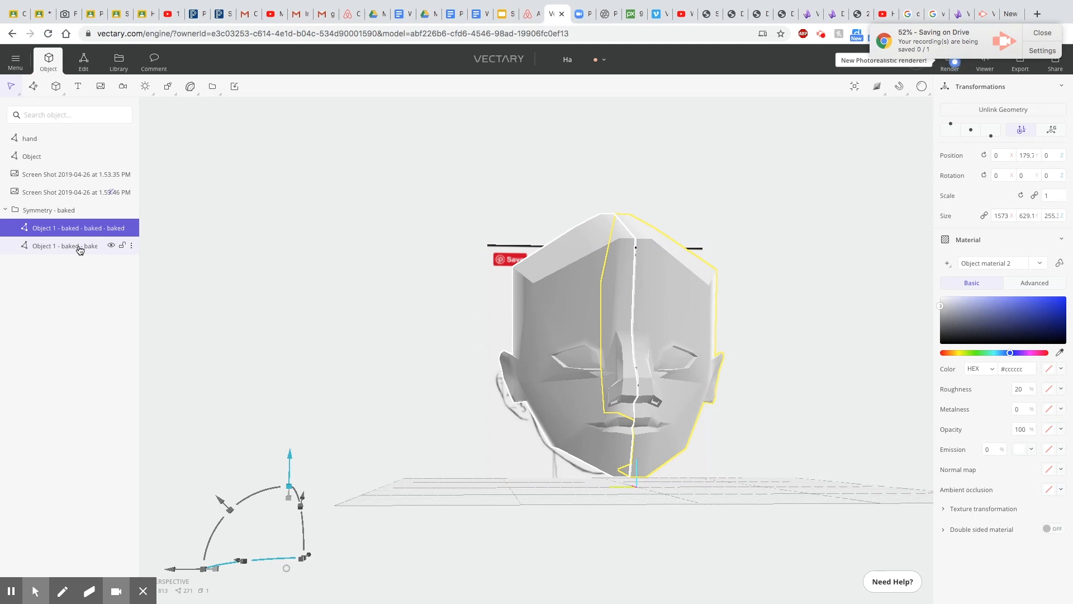
{"action": "left_click", "coordinate": [80, 246], "text": "shift"}
{"action": "mouse_move", "coordinate": [168, 85]}
{"action": "left_click", "coordinate": [196, 243]}
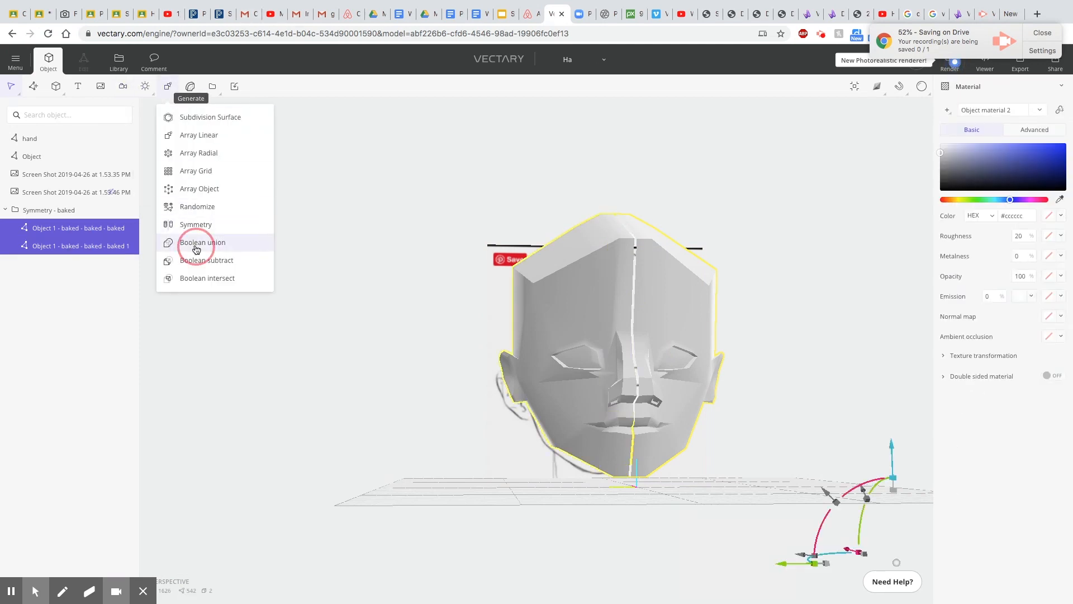
{"action": "scroll", "coordinate": [641, 427], "scroll_direction": "up", "scroll_amount": 5}
{"action": "left_click", "coordinate": [548, 380]}
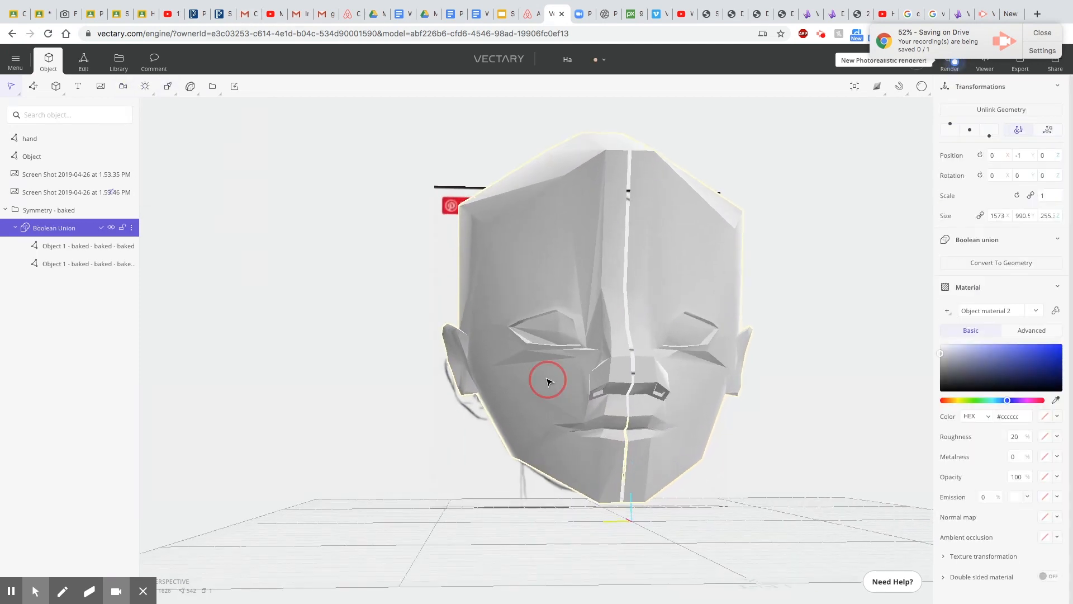
{"action": "left_click", "coordinate": [82, 64]}
{"action": "left_click", "coordinate": [604, 358]}
Examine the centre gap between the two halves of the combined mesh from the front and around the chin.
{"action": "scroll", "coordinate": [538, 440], "scroll_direction": "up", "scroll_amount": 5}
{"action": "right_click_drag", "start_coordinate": [537, 440], "coordinate": [550, 457]}
{"action": "scroll", "coordinate": [550, 458], "scroll_direction": "down", "scroll_amount": 5}
{"action": "scroll", "coordinate": [592, 417], "scroll_direction": "down", "scroll_amount": 10}
{"action": "left_click", "coordinate": [823, 420]}
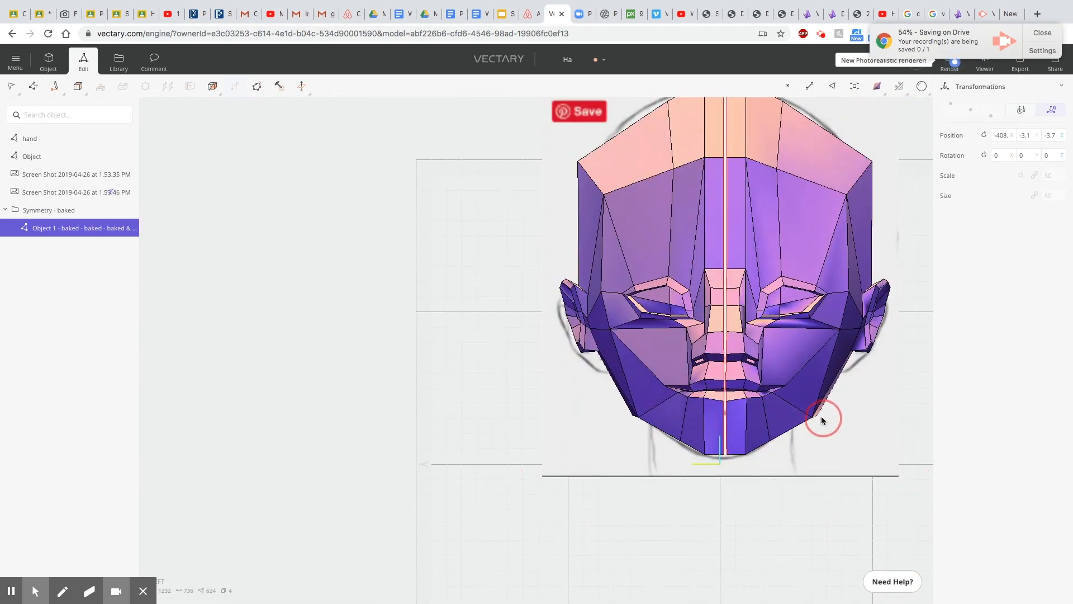
{"action": "scroll", "coordinate": [823, 419], "scroll_direction": "up", "scroll_amount": 5}
{"action": "left_click", "coordinate": [660, 417]}
{"action": "scroll", "coordinate": [664, 414], "scroll_direction": "up", "scroll_amount": 2}
{"action": "scroll", "coordinate": [667, 419], "scroll_direction": "down", "scroll_amount": 2}
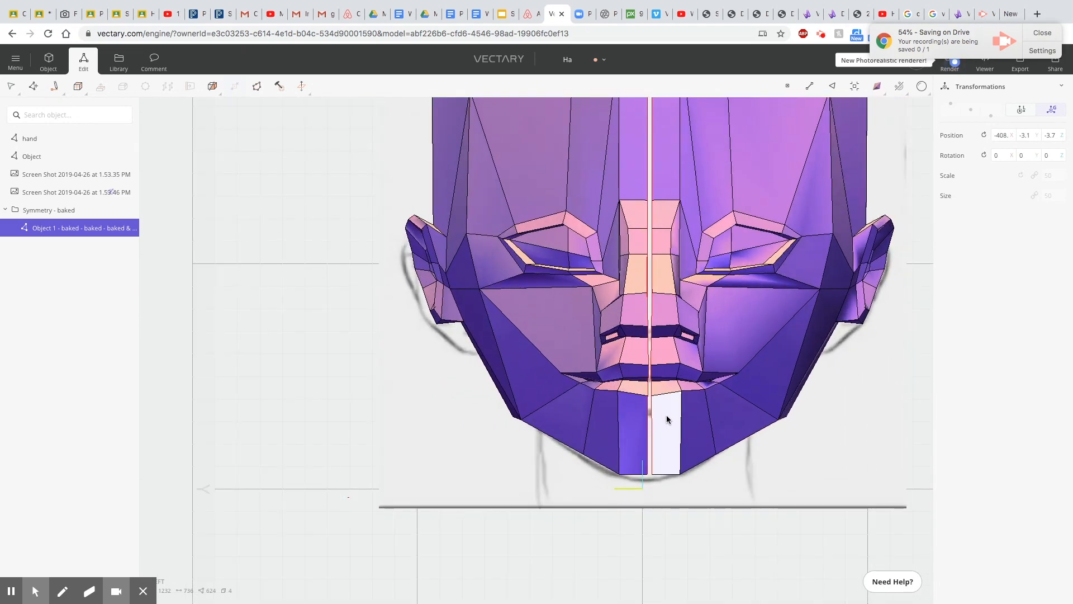
{"action": "scroll", "coordinate": [710, 463], "scroll_direction": "down", "scroll_amount": 5}
{"action": "right_click_drag", "start_coordinate": [710, 463], "coordinate": [702, 446]}
{"action": "scroll", "coordinate": [702, 447], "scroll_direction": "up", "scroll_amount": 3}
Try to bridge the two facing chin edges across the centre gap with one segment.
{"action": "left_click", "coordinate": [578, 468]}
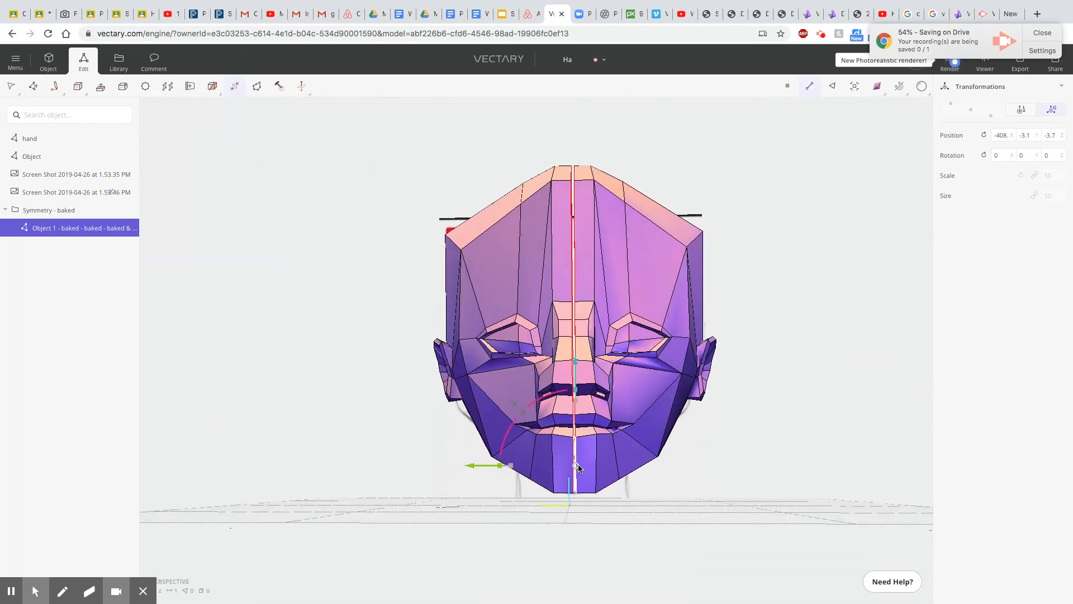
{"action": "scroll", "coordinate": [578, 467], "scroll_direction": "up", "scroll_amount": 2}
{"action": "left_click", "coordinate": [854, 88]}
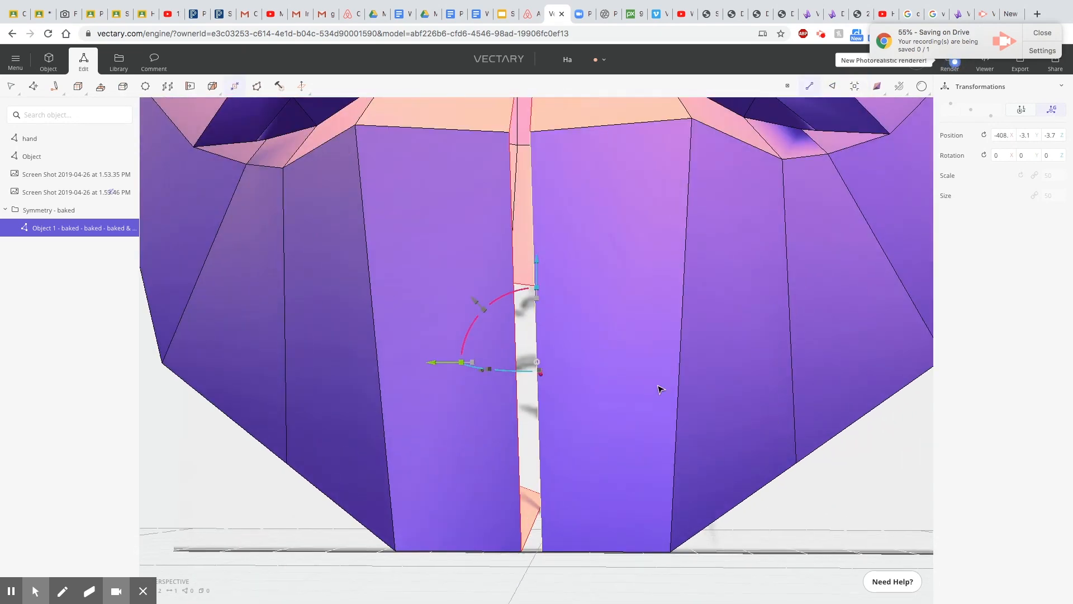
{"action": "scroll", "coordinate": [666, 383], "scroll_direction": "down", "scroll_amount": 3}
{"action": "left_click", "coordinate": [552, 405], "text": "shift"}
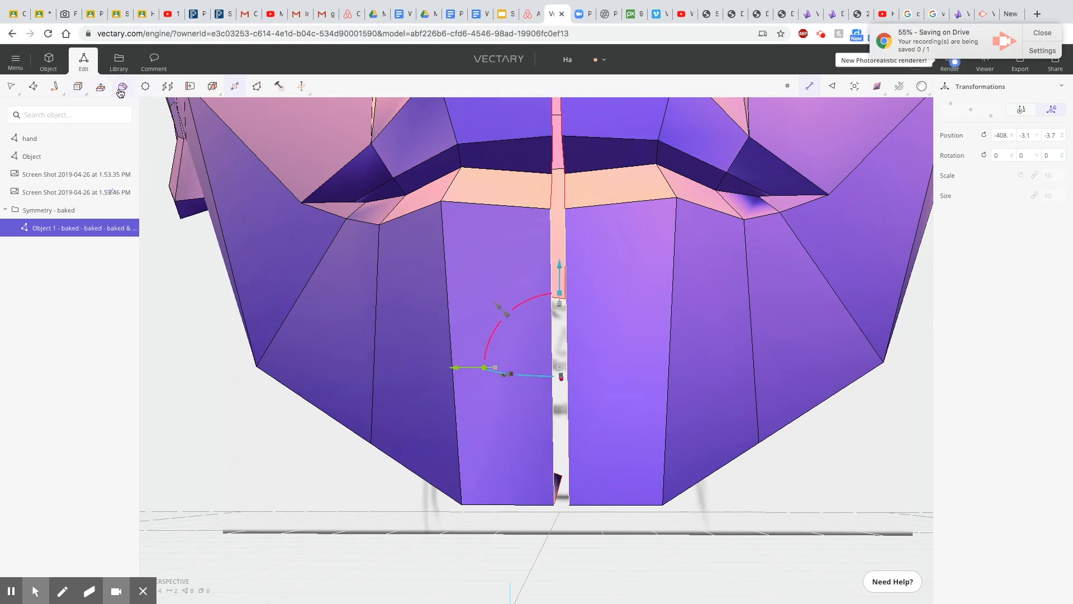
{"action": "left_click", "coordinate": [168, 85]}
{"action": "right_click_drag", "start_coordinate": [642, 332], "coordinate": [641, 288]}
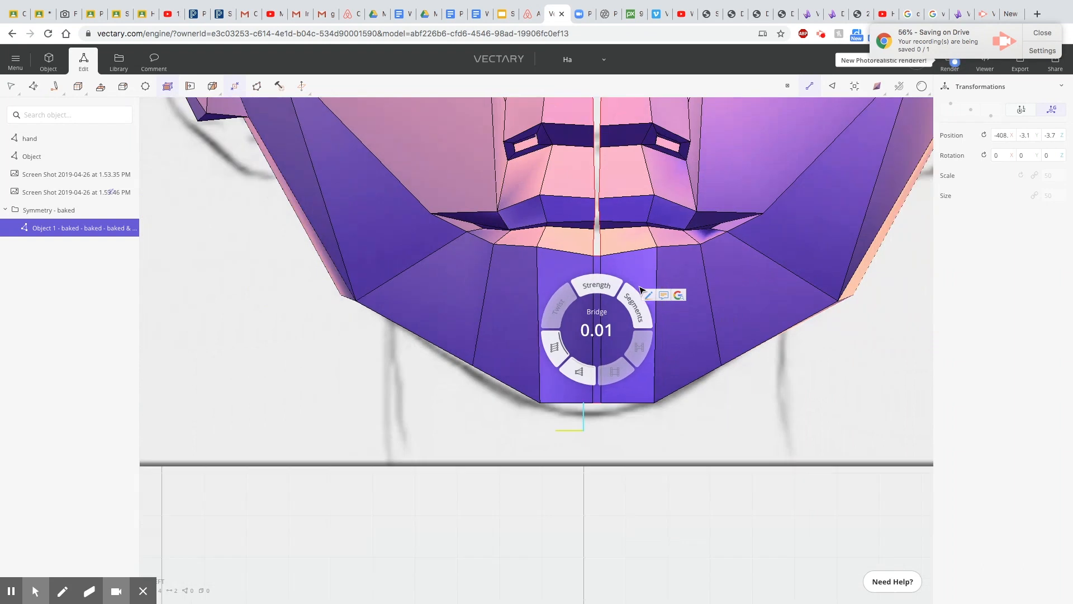
{"action": "scroll", "coordinate": [657, 282], "scroll_direction": "up", "scroll_amount": 2}
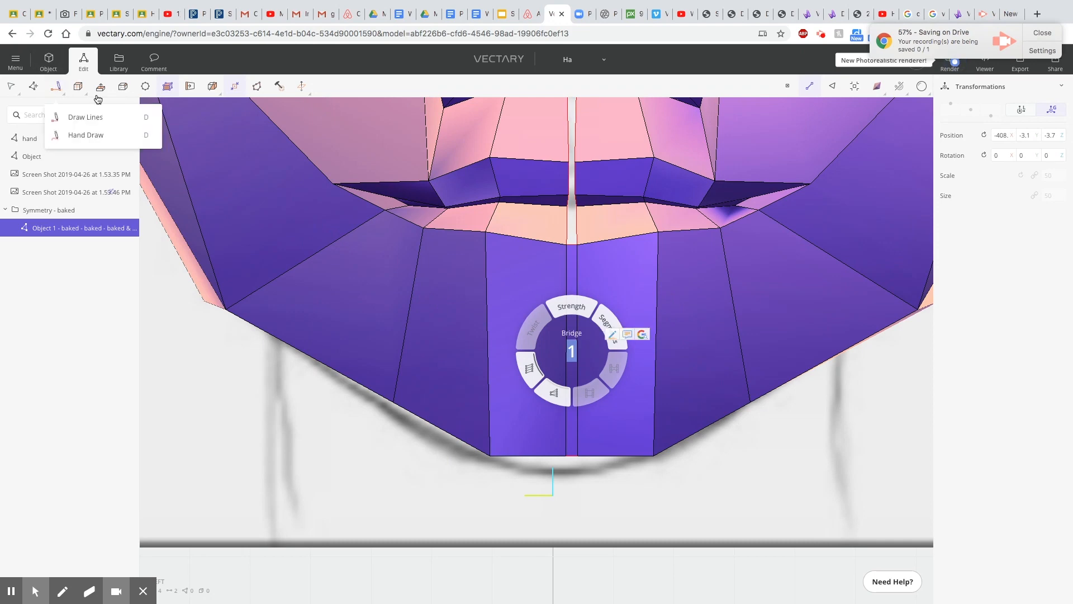
{"action": "left_click", "coordinate": [101, 88]}
Select the two lowest chin vertices on either side of the centre gap and collapse them into one.
{"action": "scroll", "coordinate": [582, 313], "scroll_direction": "down", "scroll_amount": 2}
{"action": "left_click_drag", "start_coordinate": [604, 367], "coordinate": [576, 376]}
{"action": "scroll", "coordinate": [622, 353], "scroll_direction": "up", "scroll_amount": 3}
{"action": "left_click", "coordinate": [787, 87]}
{"action": "left_click", "coordinate": [544, 463], "text": "shift"}
{"action": "left_click", "coordinate": [560, 463], "text": "shift"}
{"action": "left_click", "coordinate": [560, 463], "text": "shift"}
{"action": "left_click_drag", "start_coordinate": [545, 501], "coordinate": [575, 486], "text": "shift"}
{"action": "left_click", "coordinate": [525, 486]}
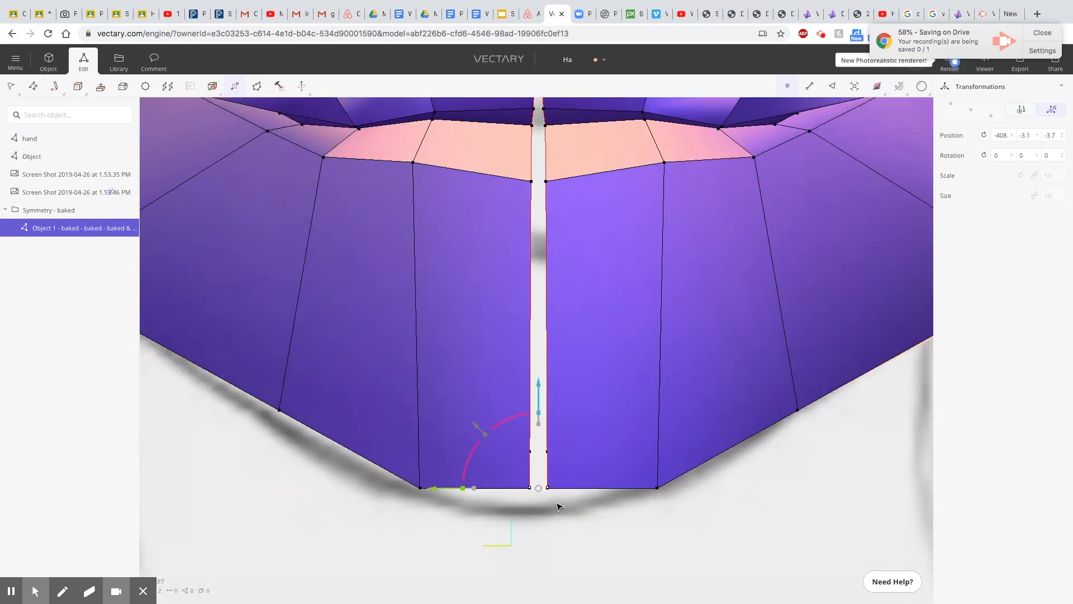
{"action": "left_click", "coordinate": [234, 90]}
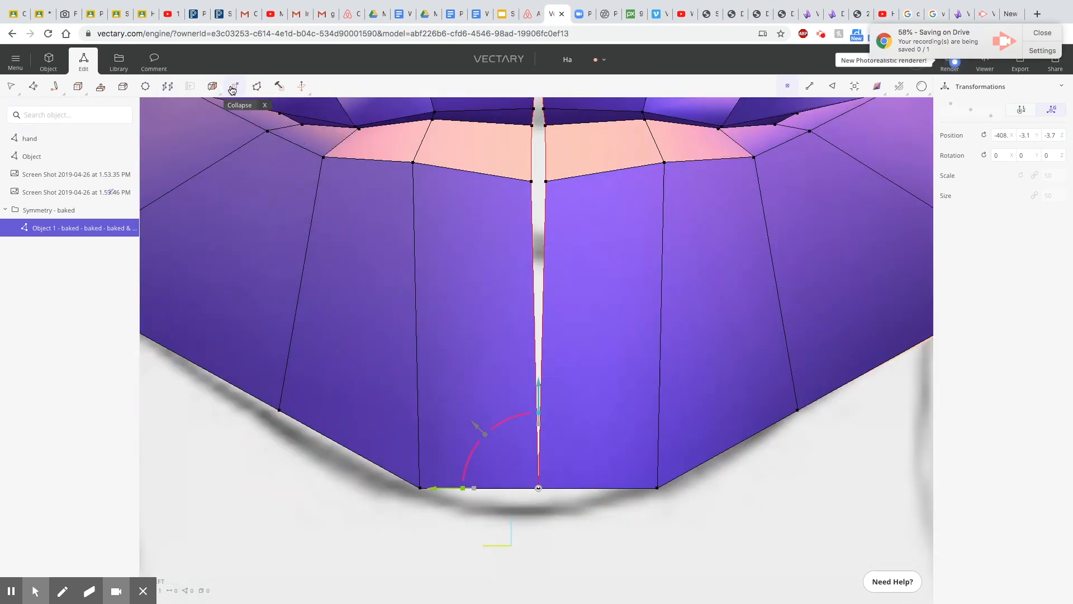
Collapse the facing vertex pairs below the lower lip, on the lip and inside the mouth to close the seam there.
{"action": "left_click", "coordinate": [525, 182]}
{"action": "left_click_drag", "start_coordinate": [522, 174], "coordinate": [557, 193]}
{"action": "left_click", "coordinate": [782, 86]}
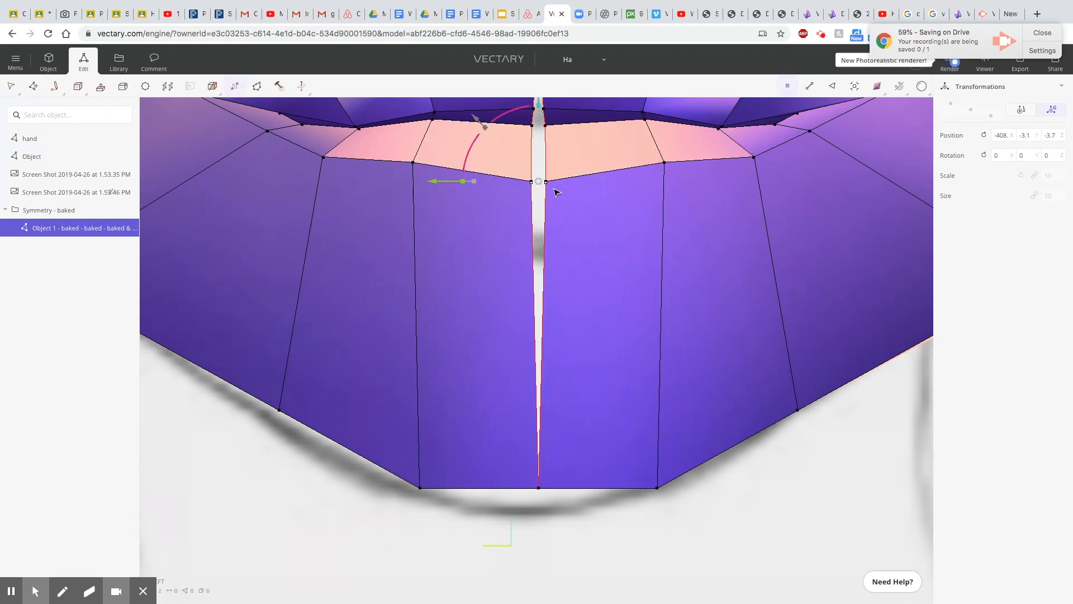
{"action": "key", "text": "c"}
{"action": "left_click_drag", "start_coordinate": [525, 119], "coordinate": [552, 136]}
{"action": "key", "text": "c"}
{"action": "middle_click_drag", "start_coordinate": [571, 200], "coordinate": [568, 433]}
{"action": "left_click_drag", "start_coordinate": [525, 336], "coordinate": [531, 341]}
{"action": "scroll", "coordinate": [525, 294], "scroll_direction": "down", "scroll_amount": 1}
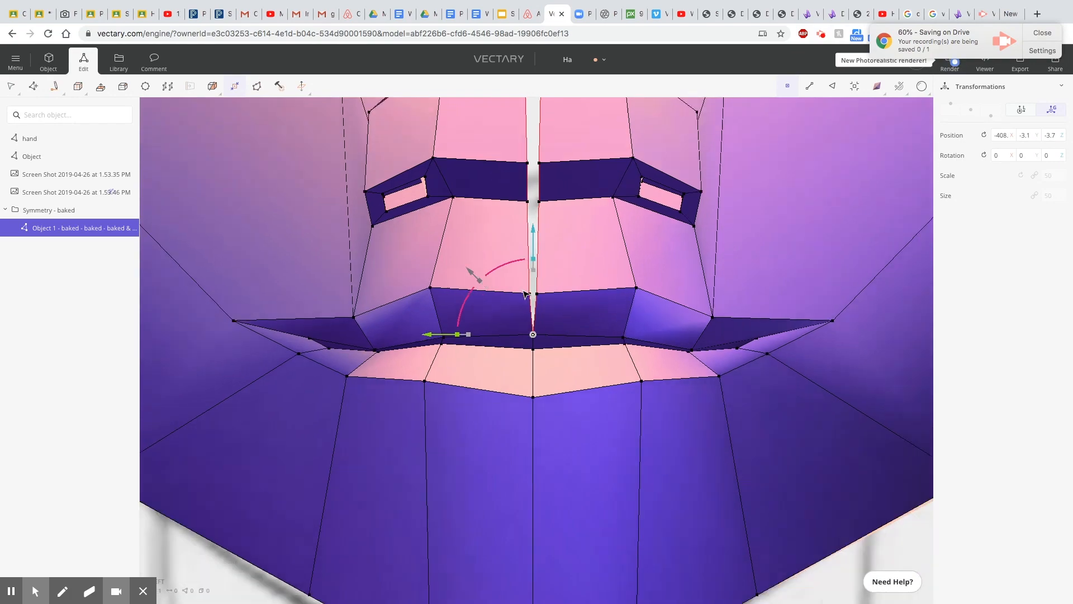
Examine the seam and openings of the head from other angles, along with the surrounding objects in the scene.
{"action": "scroll", "coordinate": [525, 293], "scroll_direction": "down", "scroll_amount": 5}
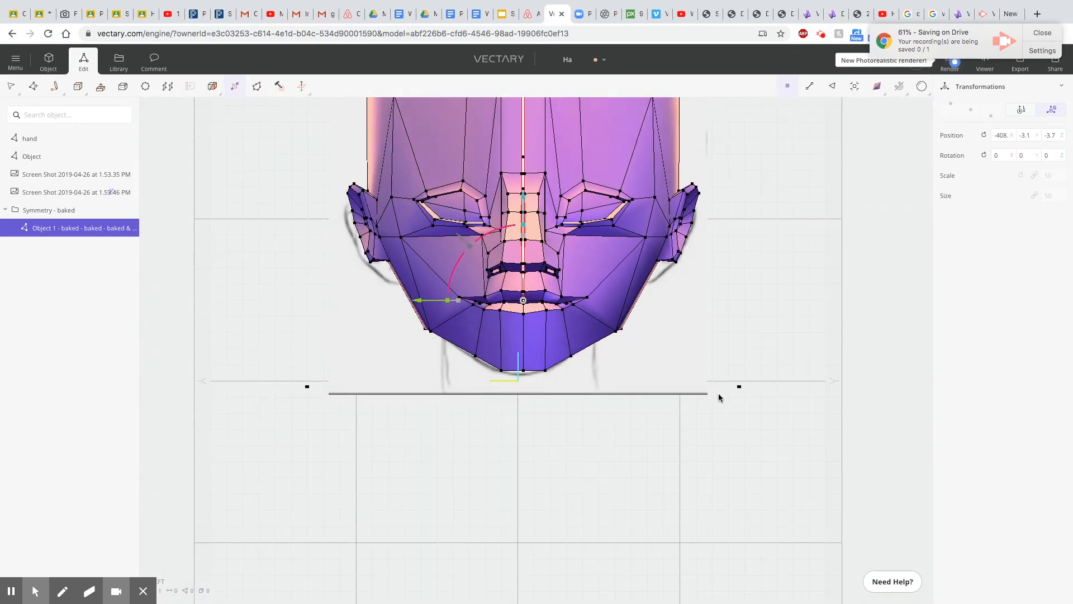
{"action": "middle_click_drag", "start_coordinate": [719, 393], "coordinate": [532, 387]}
{"action": "mouse_move", "coordinate": [414, 388]}
{"action": "right_mouse_down"}
{"action": "mouse_move", "coordinate": [829, 410]}
{"action": "mouse_move", "coordinate": [791, 360]}
{"action": "mouse_move", "coordinate": [925, 278]}
{"action": "mouse_move", "coordinate": [961, 232]}
{"action": "mouse_move", "coordinate": [703, 215]}
{"action": "right_mouse_up"}
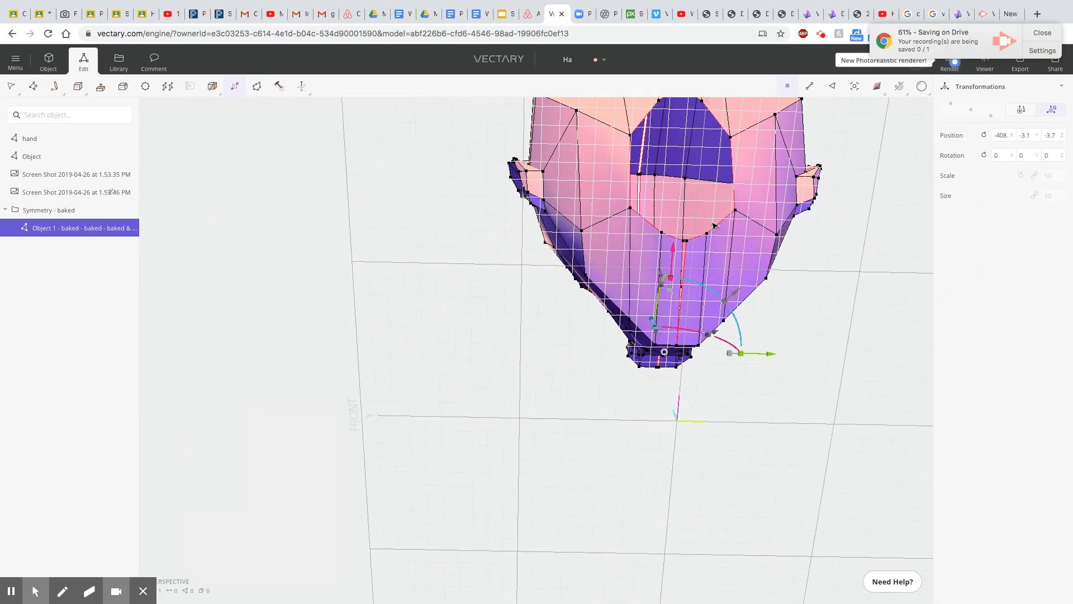
{"action": "right_click_drag", "start_coordinate": [693, 120], "coordinate": [697, 197]}
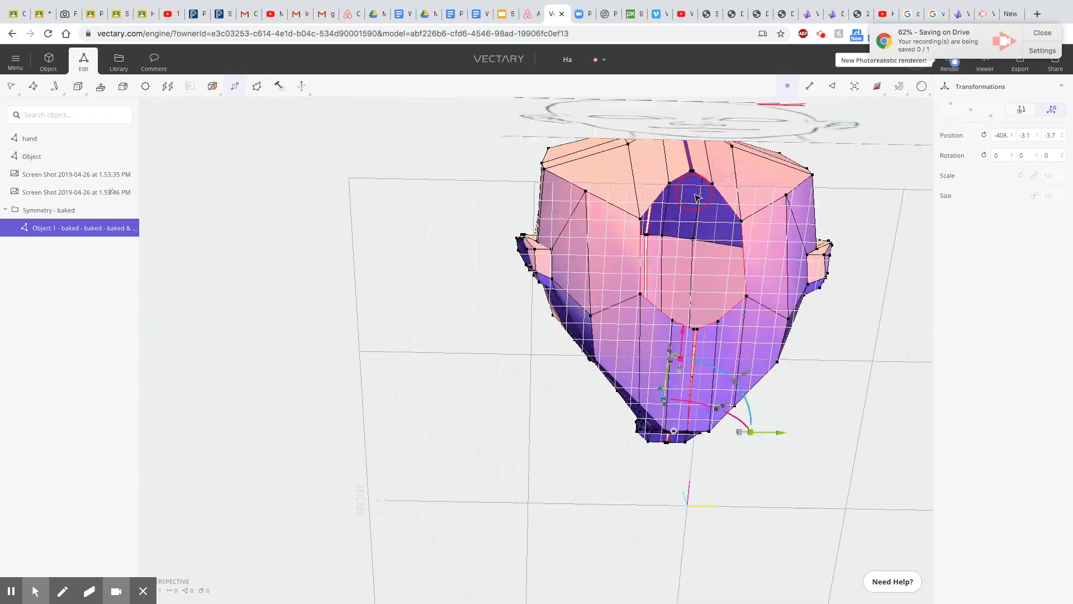
{"action": "scroll", "coordinate": [665, 380], "scroll_direction": "down", "scroll_amount": 3}
{"action": "middle_click_drag", "start_coordinate": [534, 430], "coordinate": [766, 384]}
{"action": "scroll", "coordinate": [884, 404], "scroll_direction": "down", "scroll_amount": 1}
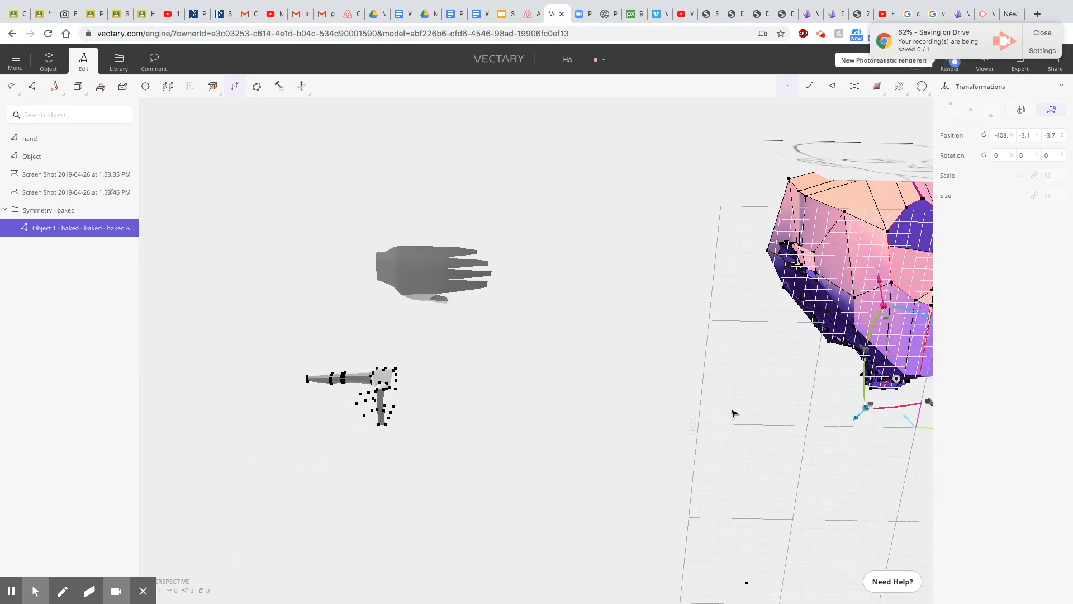
{"action": "scroll", "coordinate": [684, 354], "scroll_direction": "down", "scroll_amount": 2}
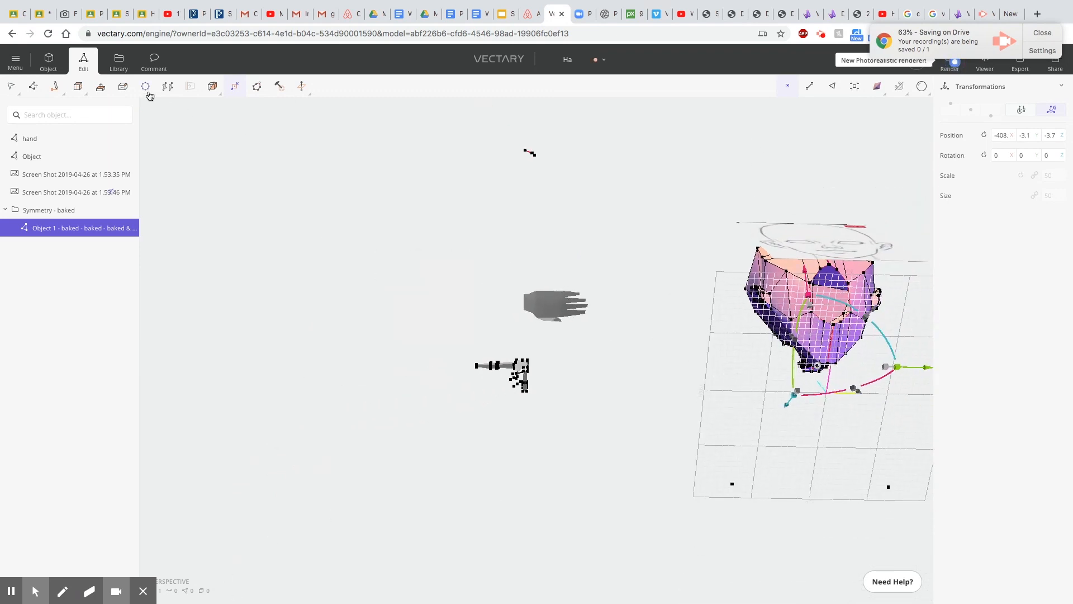